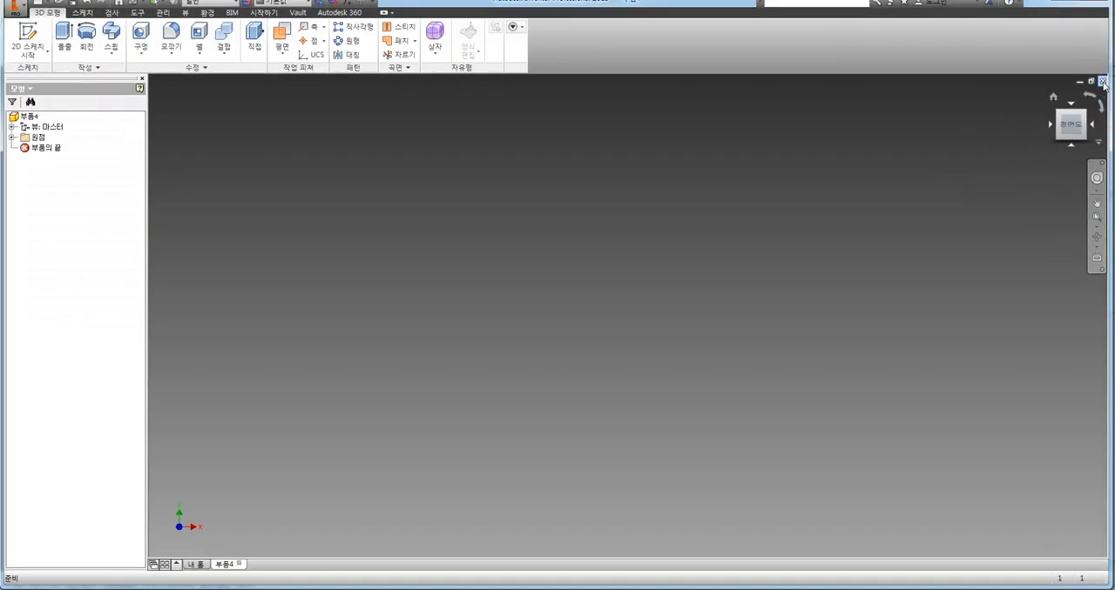
Close the open part and create a new part from the metric Standard (mm).ipt template
{"action": "left_click", "coordinate": [1102, 80]}
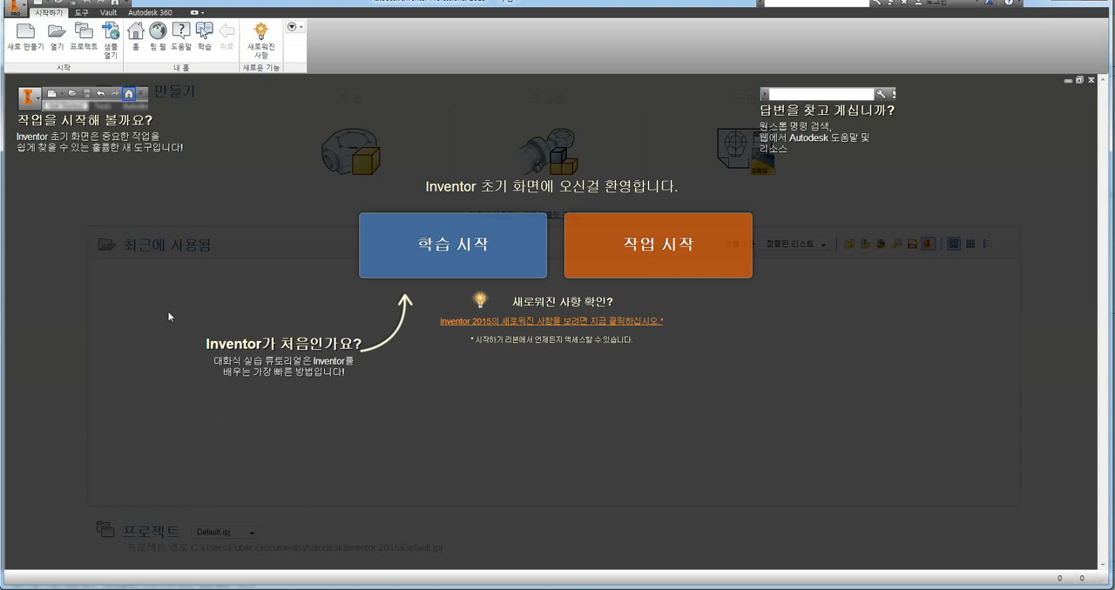
{"action": "left_click", "coordinate": [26, 46]}
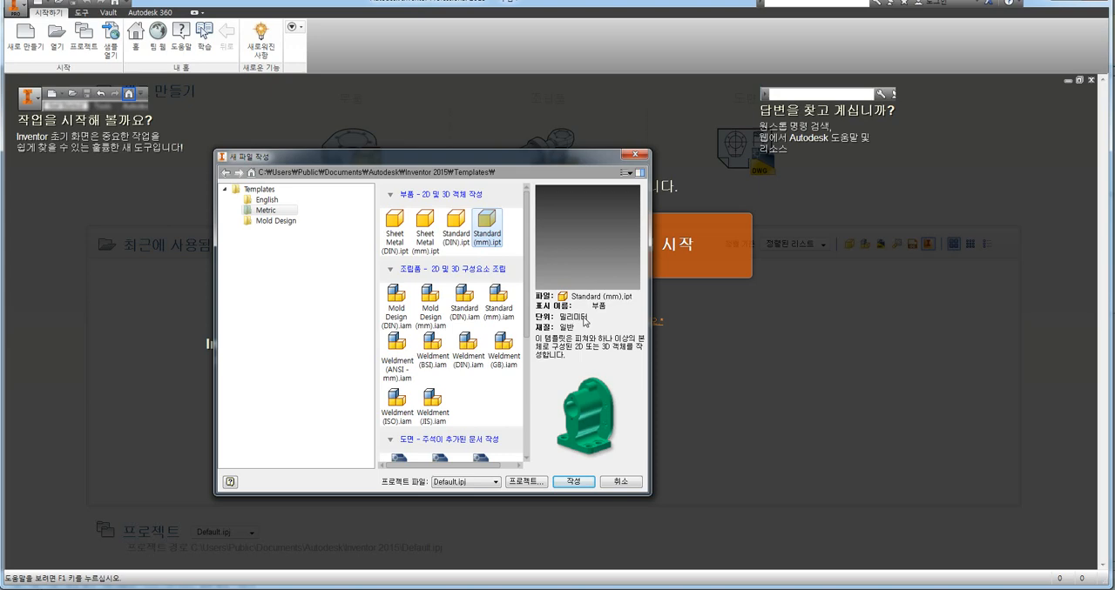
{"action": "left_click", "coordinate": [574, 482]}
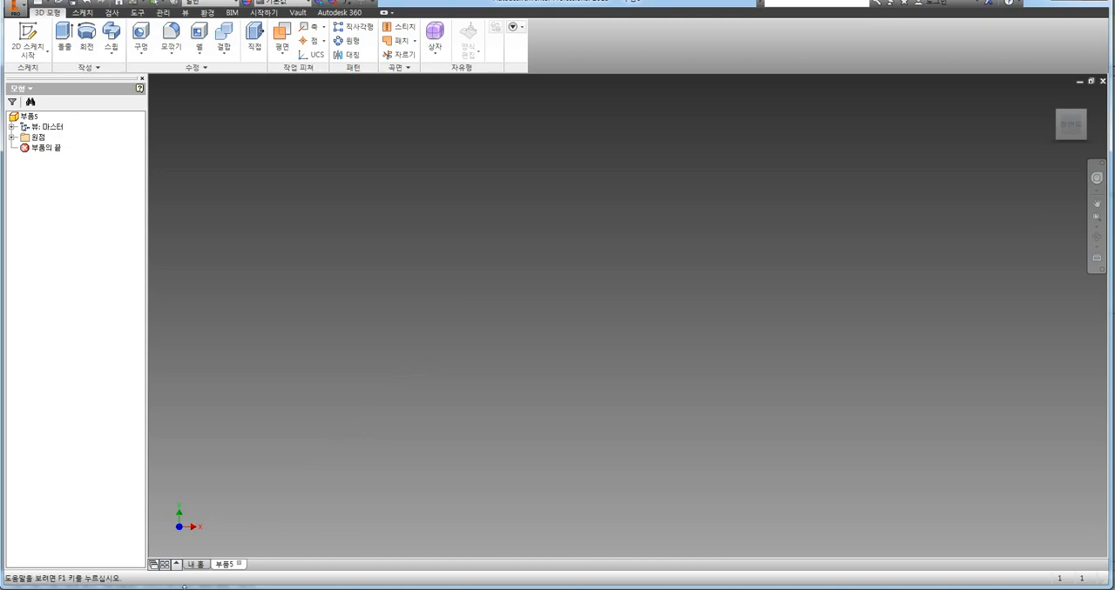
Switch to the PDF drawing, enlarge the L-shaped front view, and arrange the Inventor window beside it
{"action": "key", "text": "alt+Tab"}
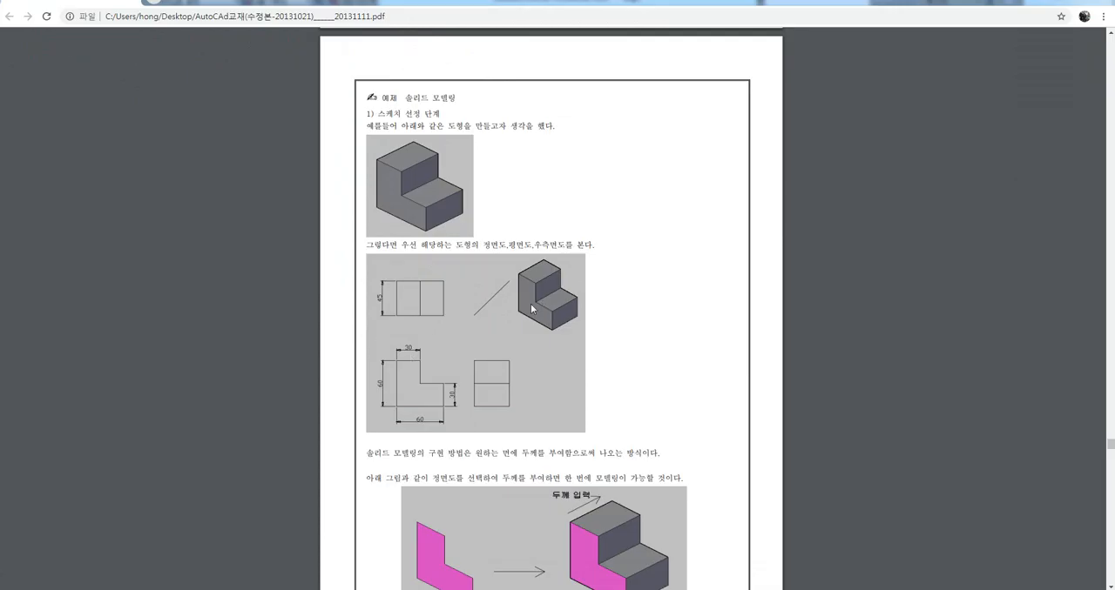
{"action": "mouse_move", "coordinate": [427, 428]}
{"action": "left_mouse_down"}
{"action": "mouse_move", "coordinate": [373, 349]}
{"action": "mouse_move", "coordinate": [444, 350]}
{"action": "mouse_move", "coordinate": [467, 400]}
{"action": "mouse_move", "coordinate": [421, 427]}
{"action": "left_mouse_up"}
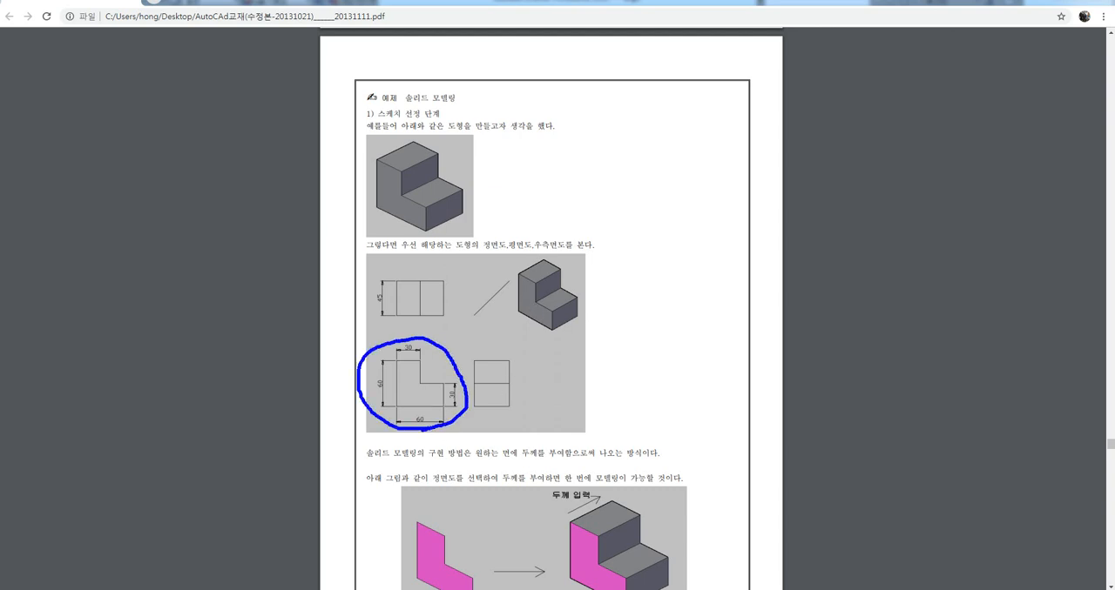
{"action": "key", "text": "Escape"}
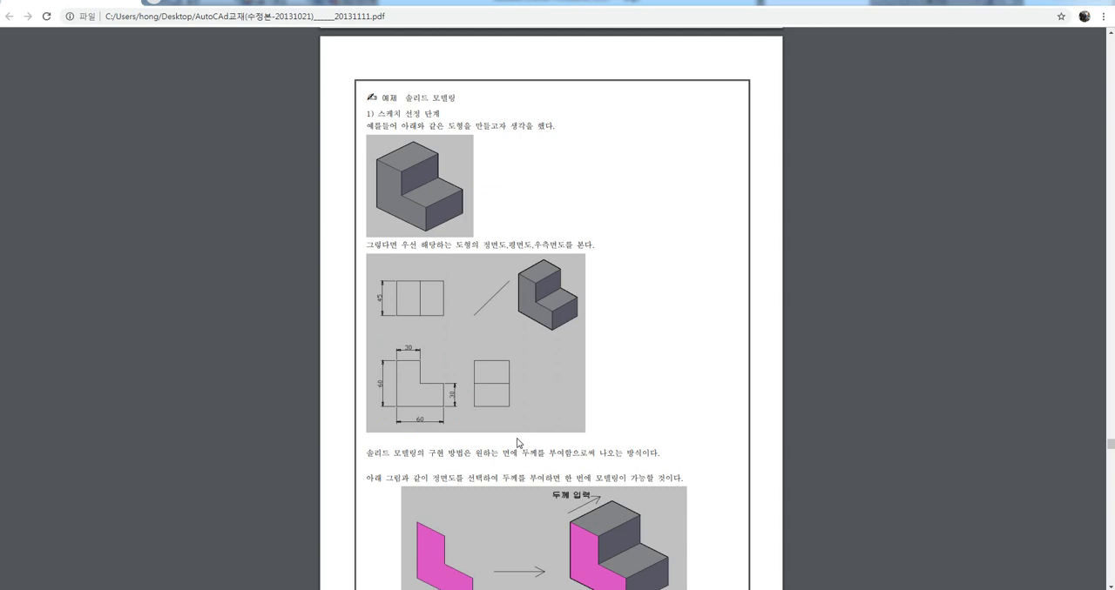
{"action": "scroll", "coordinate": [495, 408], "scroll_direction": "up", "scroll_amount": 5, "text": "ctrl"}
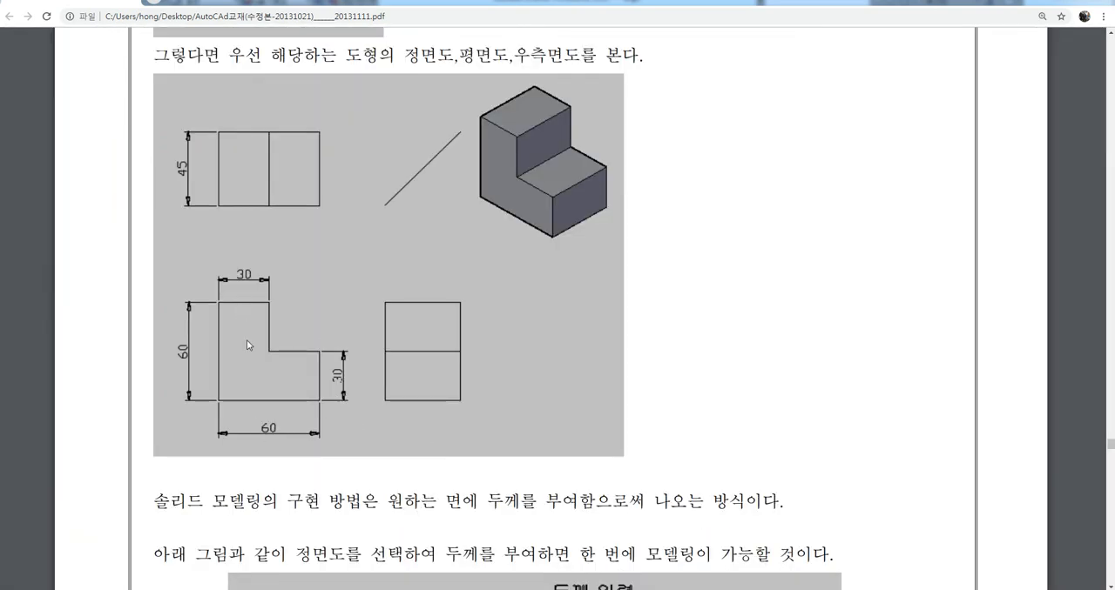
{"action": "left_click", "coordinate": [240, 588]}
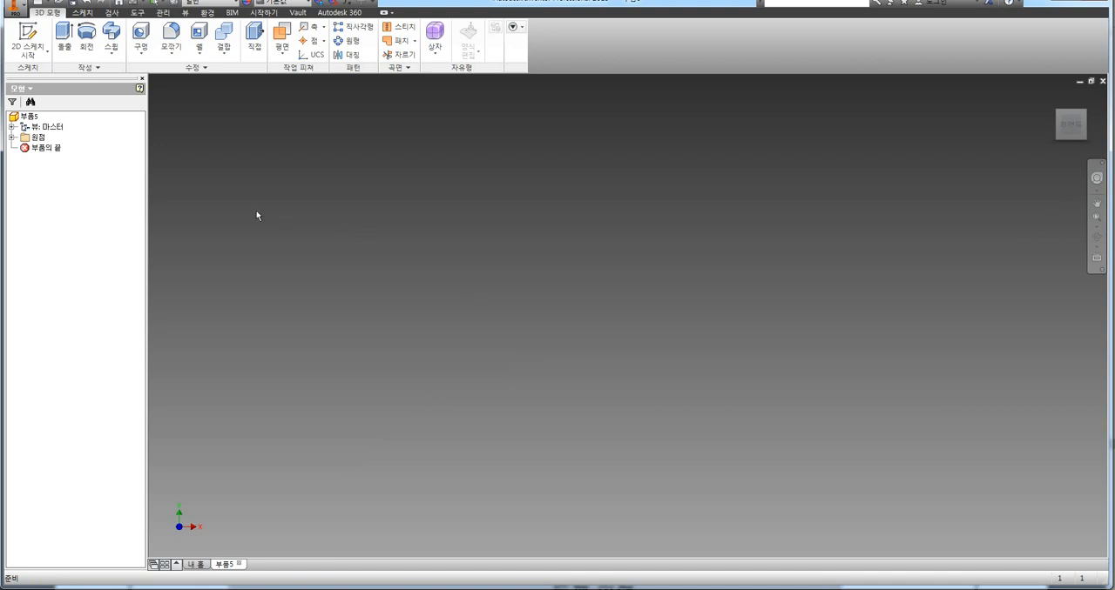
{"action": "left_click_drag", "start_coordinate": [496, 5], "coordinate": [826, 11]}
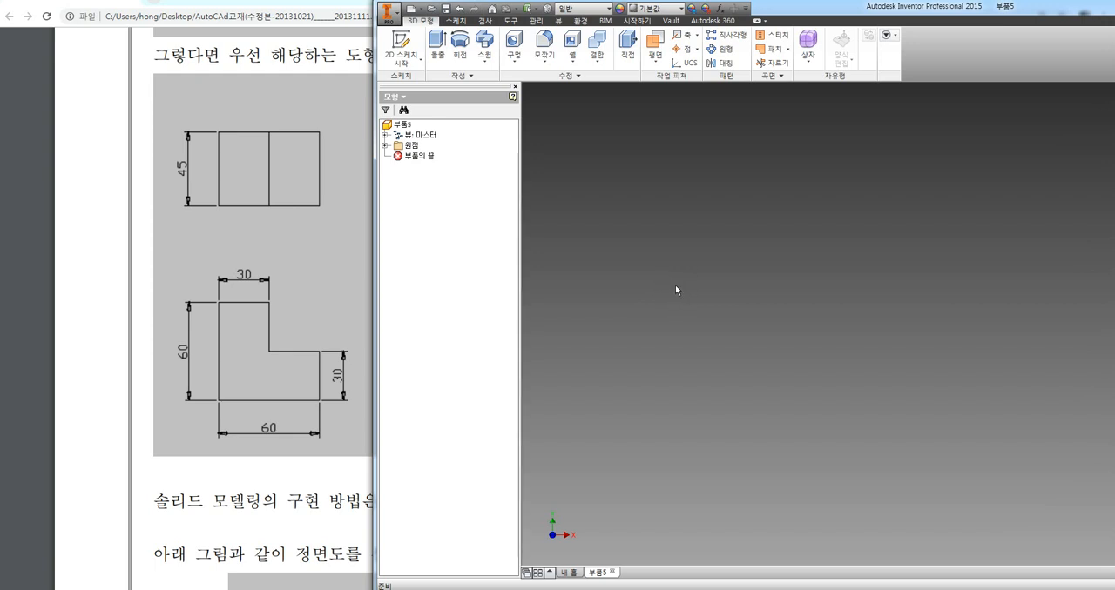
Show the part in the isometric home view, expand the origin folder and examine the XZ plane's orientation
{"action": "key", "text": "F6"}
{"action": "mouse_move", "coordinate": [570, 552]}
{"action": "left_mouse_down"}
{"action": "mouse_move", "coordinate": [537, 512]}
{"action": "mouse_move", "coordinate": [589, 533]}
{"action": "left_mouse_up"}
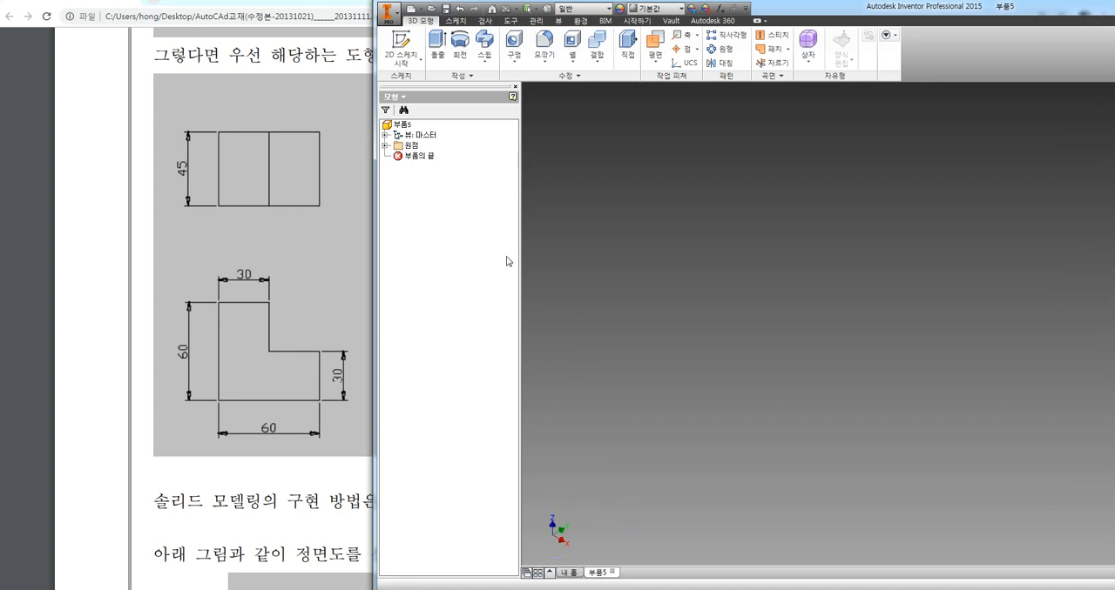
{"action": "left_click", "coordinate": [385, 146]}
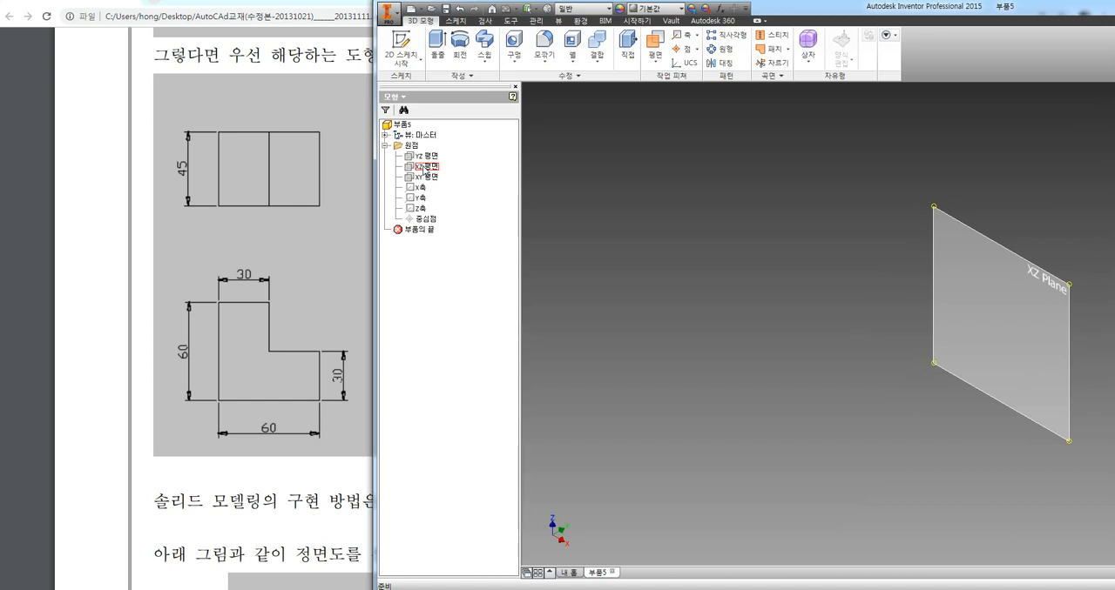
{"action": "mouse_move", "coordinate": [799, 477]}
{"action": "left_mouse_down"}
{"action": "mouse_move", "coordinate": [908, 427]}
{"action": "mouse_move", "coordinate": [897, 462]}
{"action": "left_mouse_up"}
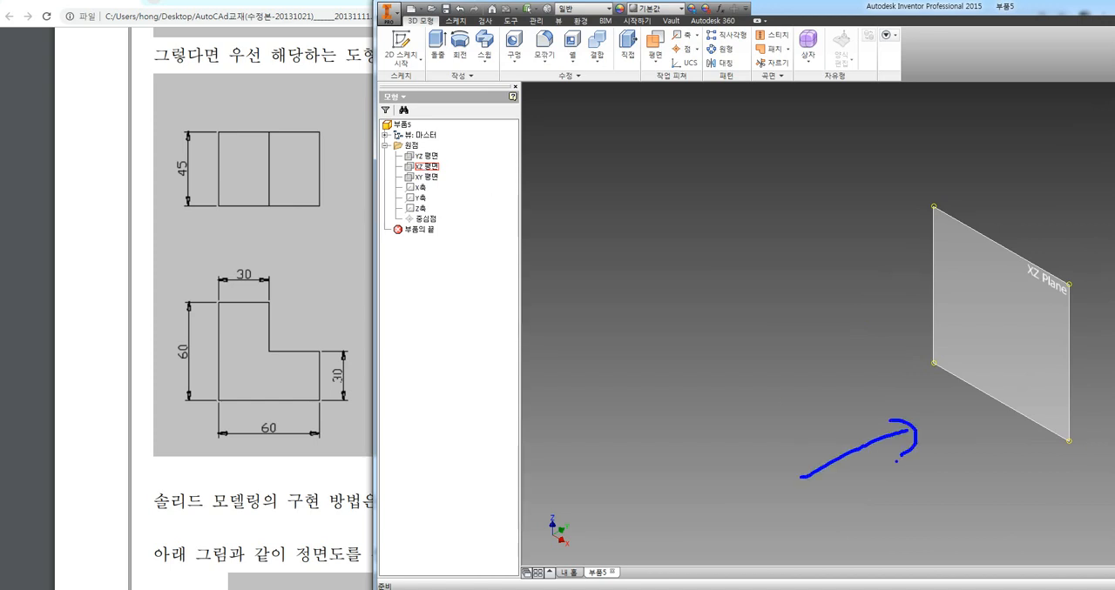
{"action": "mouse_move", "coordinate": [932, 205]}
{"action": "left_mouse_down"}
{"action": "mouse_move", "coordinate": [1071, 289]}
{"action": "mouse_move", "coordinate": [1065, 429]}
{"action": "mouse_move", "coordinate": [979, 376]}
{"action": "mouse_move", "coordinate": [937, 244]}
{"action": "mouse_move", "coordinate": [940, 210]}
{"action": "left_mouse_up"}
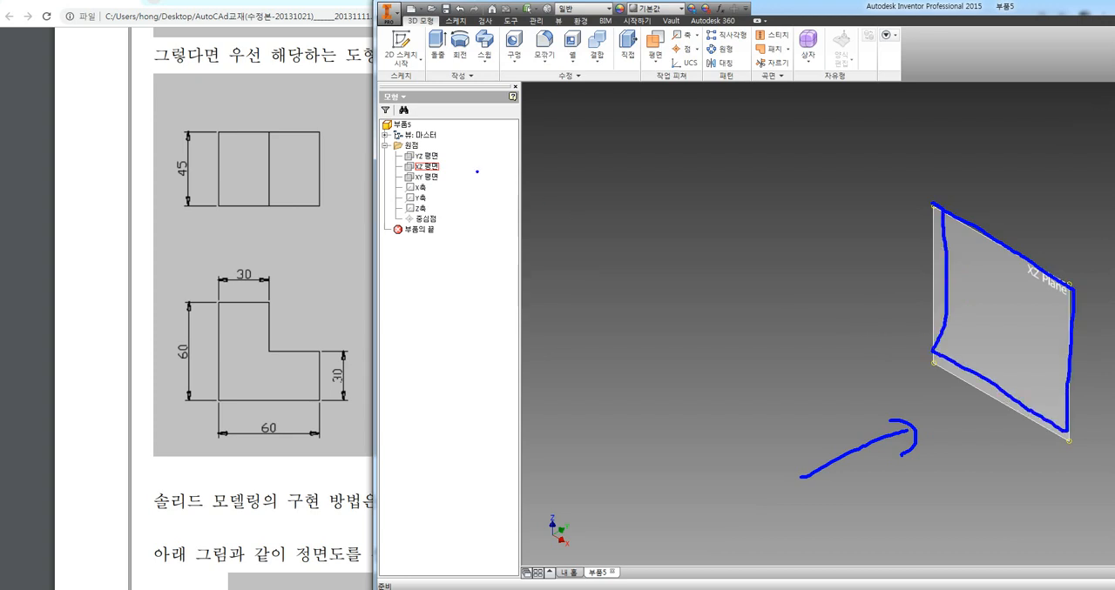
{"action": "key", "text": "Escape"}
Examine the orientation of the YZ and XY origin planes against the views in the PDF drawing
{"action": "mouse_move", "coordinate": [424, 156]}
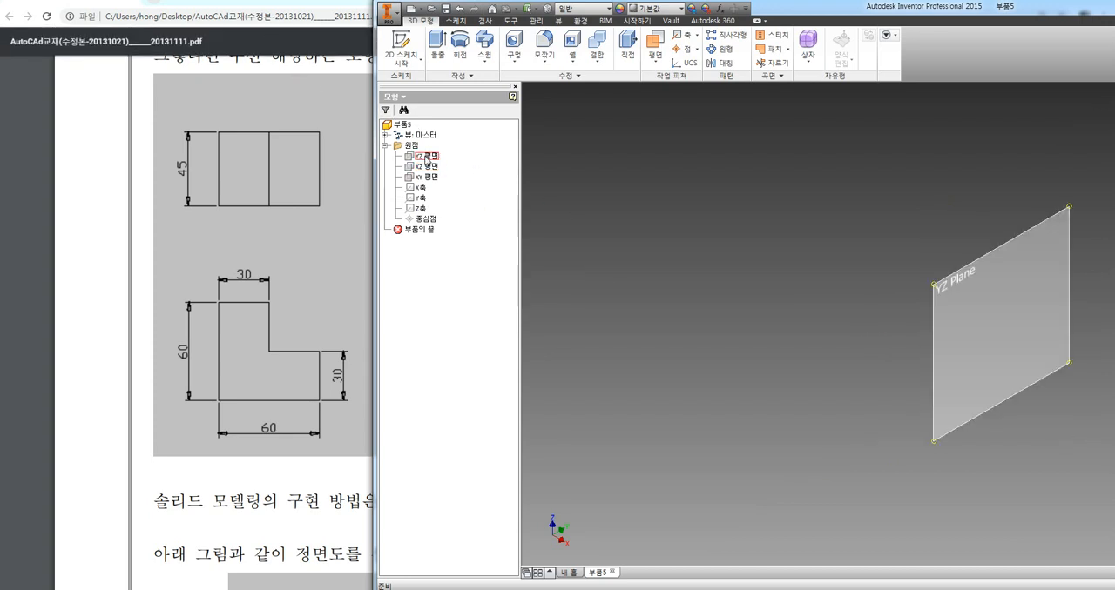
{"action": "key", "text": "ctrl+2"}
{"action": "mouse_move", "coordinate": [1083, 486]}
{"action": "left_mouse_down"}
{"action": "mouse_move", "coordinate": [1034, 432]}
{"action": "mouse_move", "coordinate": [1069, 424]}
{"action": "left_mouse_up"}
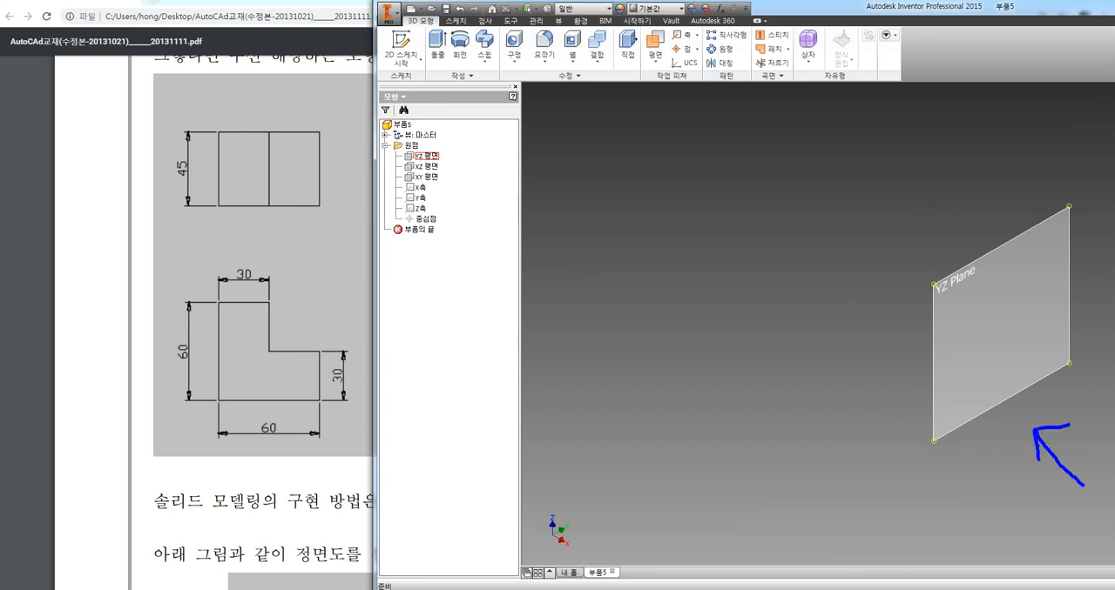
{"action": "key", "text": "Escape"}
{"action": "left_click", "coordinate": [427, 177]}
{"action": "mouse_move", "coordinate": [982, 124]}
{"action": "left_mouse_down"}
{"action": "mouse_move", "coordinate": [977, 217]}
{"action": "mouse_move", "coordinate": [961, 205]}
{"action": "left_mouse_up"}
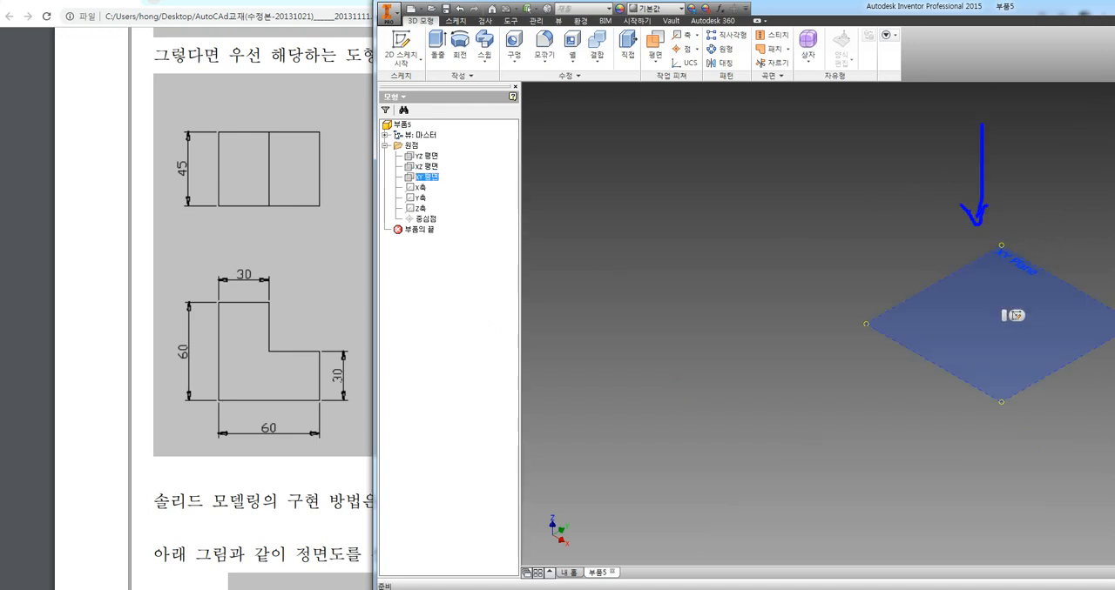
{"action": "mouse_move", "coordinate": [324, 229]}
{"action": "left_mouse_down"}
{"action": "mouse_move", "coordinate": [292, 93]}
{"action": "mouse_move", "coordinate": [342, 219]}
{"action": "left_mouse_up"}
{"action": "mouse_move", "coordinate": [442, 184]}
{"action": "left_mouse_down"}
{"action": "mouse_move", "coordinate": [404, 187]}
{"action": "mouse_move", "coordinate": [440, 168]}
{"action": "mouse_move", "coordinate": [433, 184]}
{"action": "left_mouse_up"}
{"action": "mouse_move", "coordinate": [330, 190]}
{"action": "left_mouse_down"}
{"action": "mouse_move", "coordinate": [826, 277]}
{"action": "mouse_move", "coordinate": [910, 308]}
{"action": "mouse_move", "coordinate": [888, 321]}
{"action": "left_mouse_up"}
{"action": "key", "text": "Escape"}
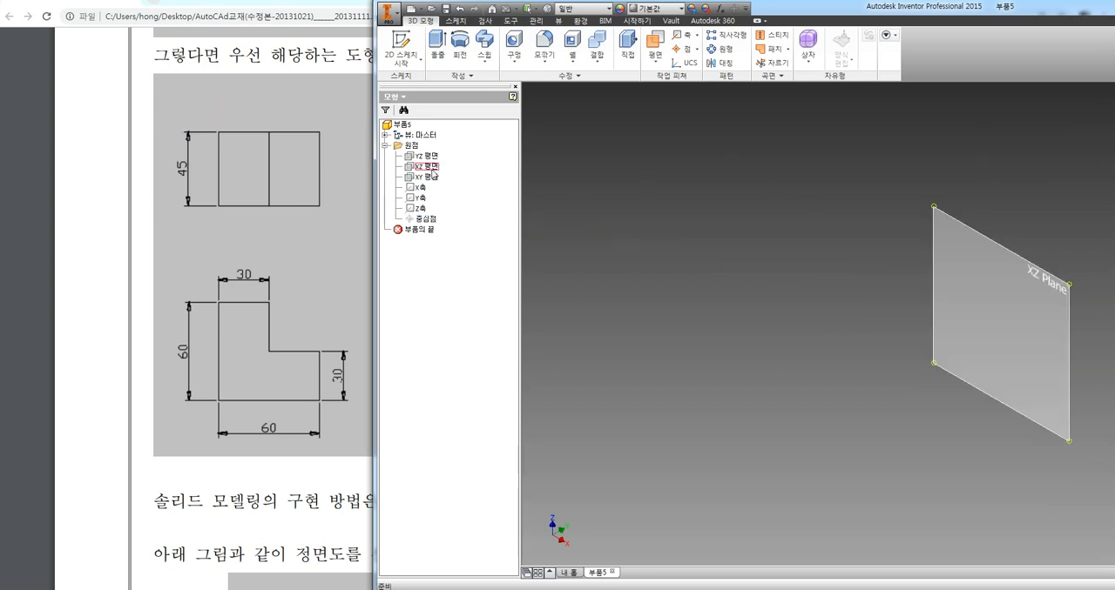
Start a 2D sketch on the XZ origin plane for the L-shaped front profile
{"action": "left_click", "coordinate": [427, 166]}
{"action": "mouse_move", "coordinate": [977, 279]}
{"action": "left_mouse_down"}
{"action": "mouse_move", "coordinate": [976, 324]}
{"action": "mouse_move", "coordinate": [1011, 380]}
{"action": "mouse_move", "coordinate": [1030, 368]}
{"action": "mouse_move", "coordinate": [1000, 310]}
{"action": "left_mouse_up"}
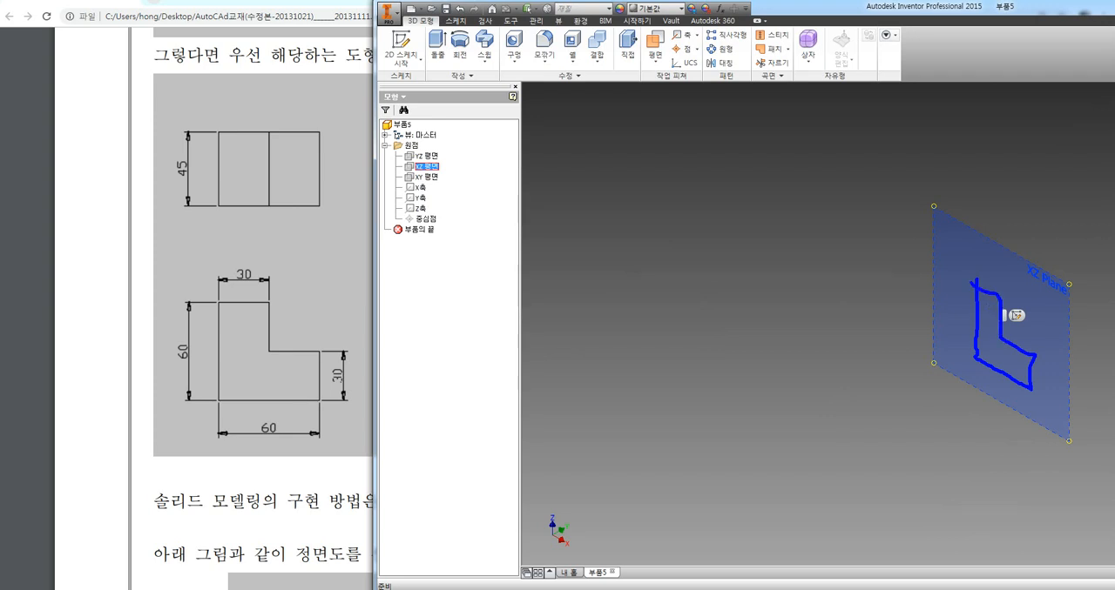
{"action": "mouse_move", "coordinate": [1017, 276]}
{"action": "left_mouse_down"}
{"action": "mouse_move", "coordinate": [1006, 292]}
{"action": "mouse_move", "coordinate": [1038, 327]}
{"action": "mouse_move", "coordinate": [1014, 339]}
{"action": "mouse_move", "coordinate": [1064, 340]}
{"action": "mouse_move", "coordinate": [1037, 391]}
{"action": "left_mouse_up"}
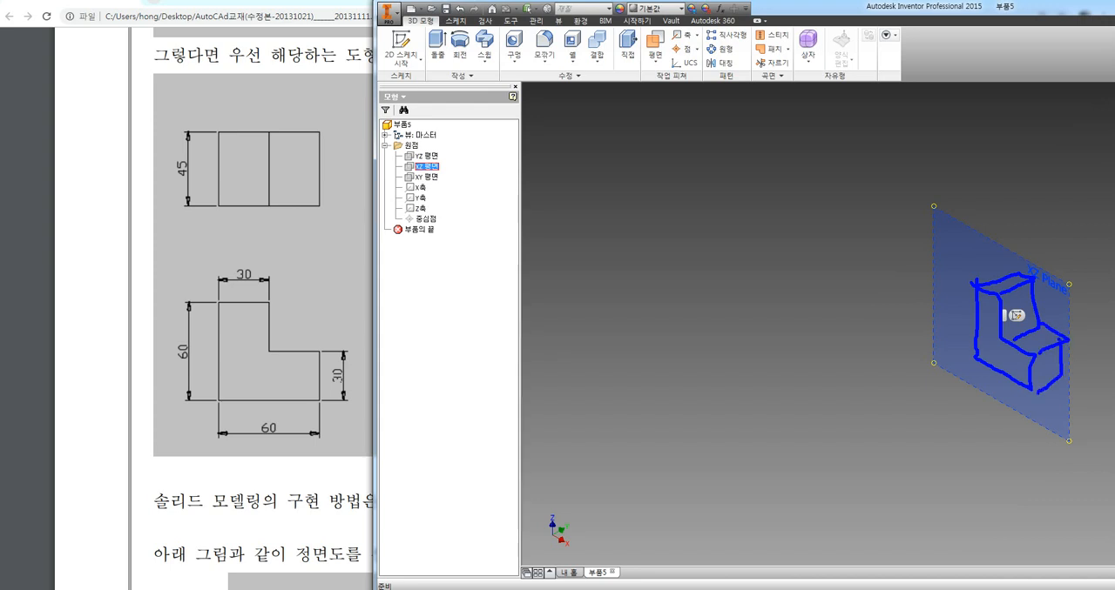
{"action": "key", "text": "Escape"}
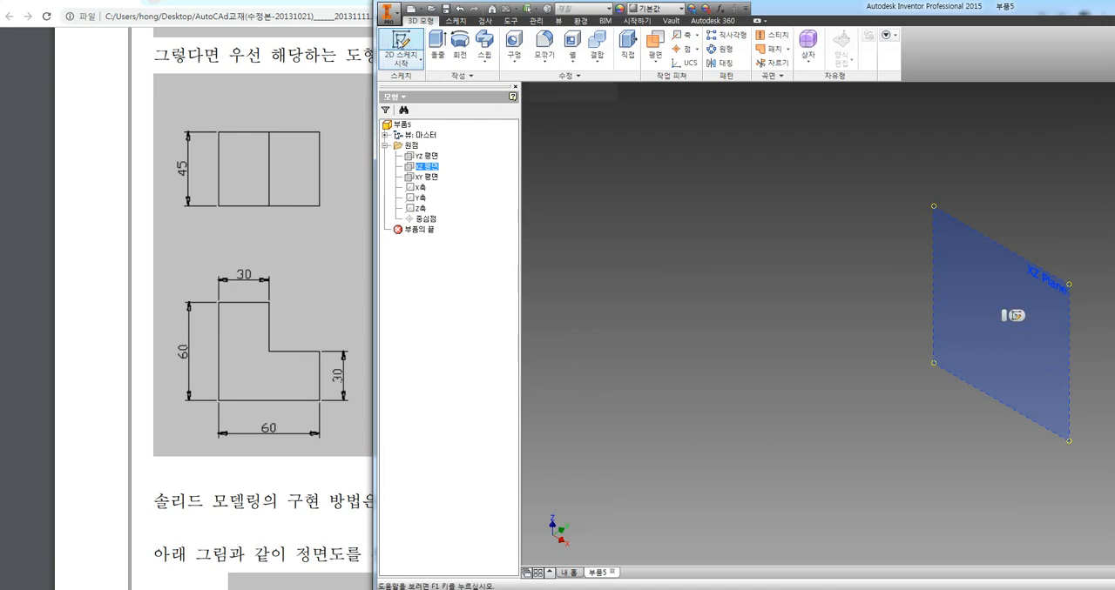
{"action": "left_click", "coordinate": [400, 40]}
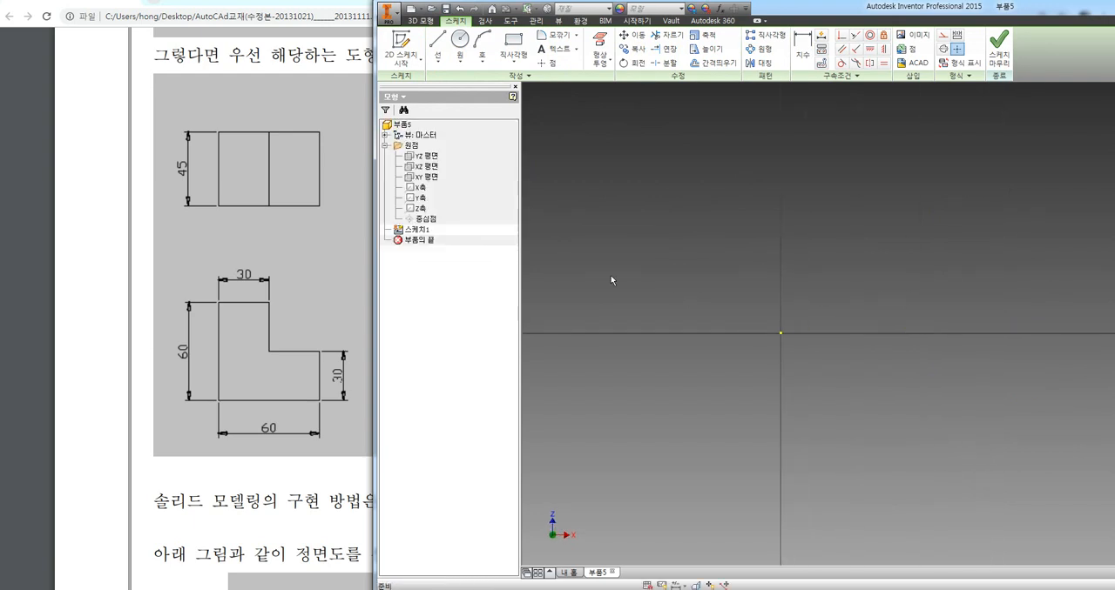
{"action": "mouse_move", "coordinate": [427, 174]}
{"action": "left_mouse_down"}
{"action": "mouse_move", "coordinate": [423, 159]}
{"action": "mouse_move", "coordinate": [440, 171]}
{"action": "left_mouse_up"}
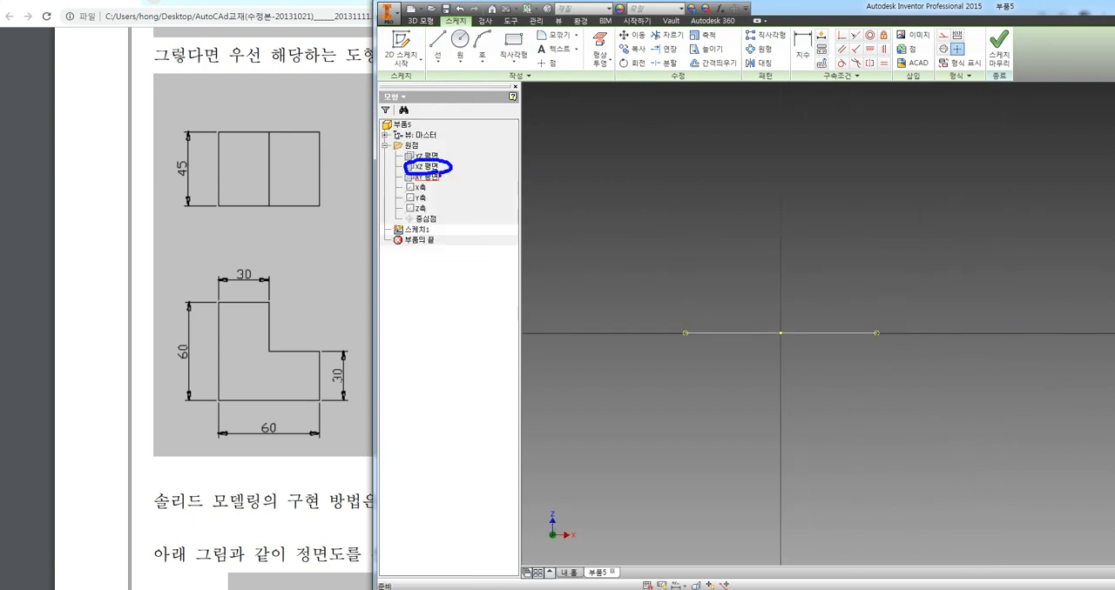
{"action": "mouse_move", "coordinate": [596, 552]}
{"action": "left_mouse_down"}
{"action": "mouse_move", "coordinate": [523, 517]}
{"action": "mouse_move", "coordinate": [597, 535]}
{"action": "mouse_move", "coordinate": [582, 556]}
{"action": "left_mouse_up"}
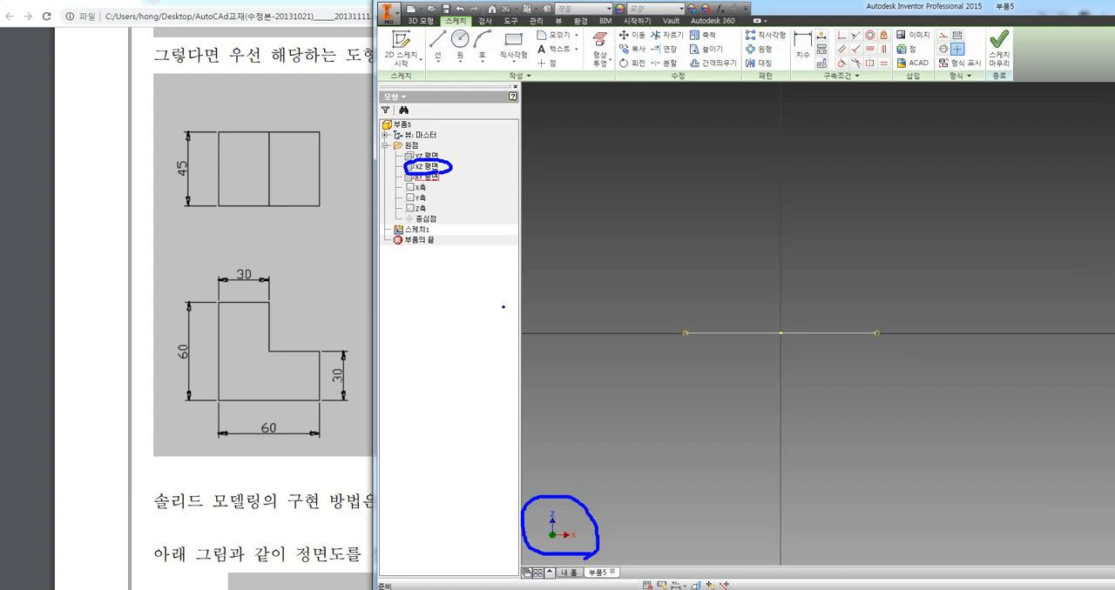
{"action": "mouse_move", "coordinate": [451, 170]}
{"action": "left_mouse_down"}
{"action": "mouse_move", "coordinate": [493, 223]}
{"action": "mouse_move", "coordinate": [548, 498]}
{"action": "mouse_move", "coordinate": [566, 502]}
{"action": "mouse_move", "coordinate": [575, 475]}
{"action": "left_mouse_up"}
{"action": "key", "text": "Escape"}
{"action": "left_click", "coordinate": [866, 224]}
{"action": "middle_click_drag", "start_coordinate": [838, 222], "coordinate": [811, 239]}
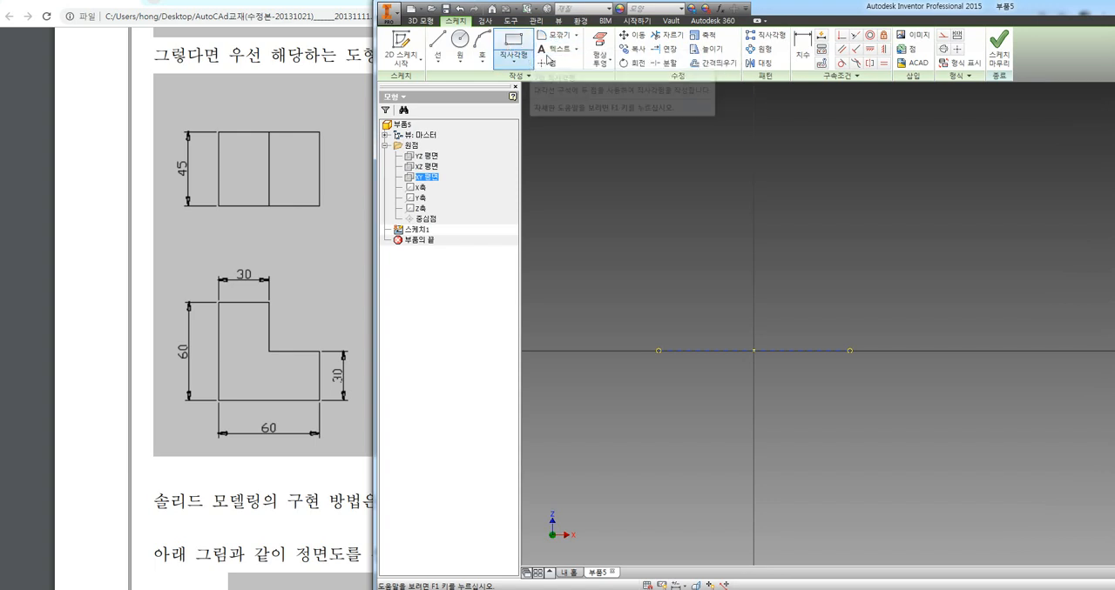
{"action": "left_click", "coordinate": [668, 38]}
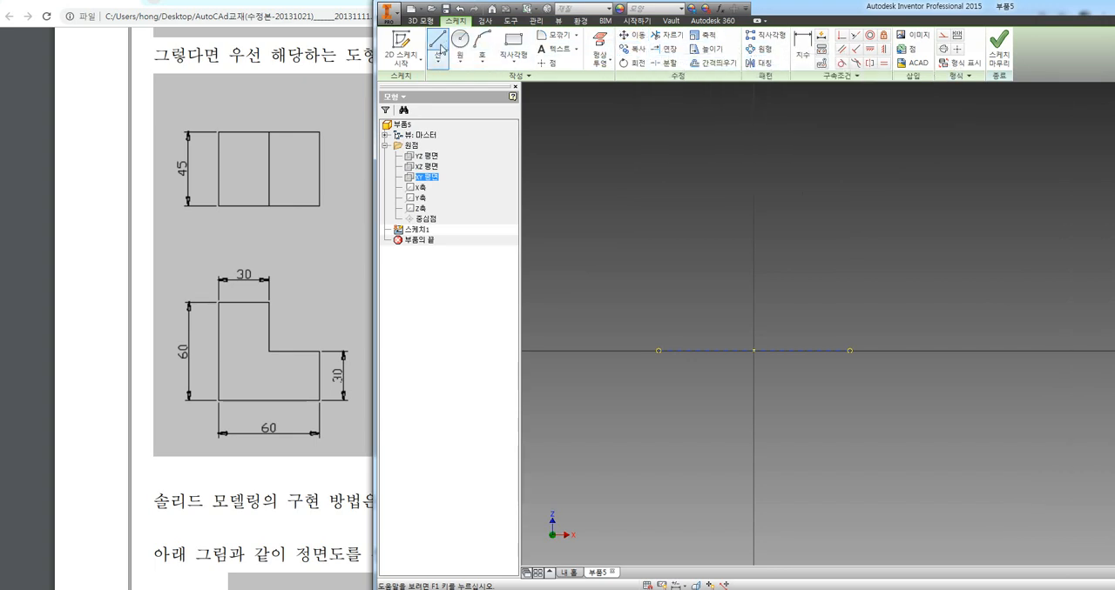
{"action": "left_click", "coordinate": [632, 228]}
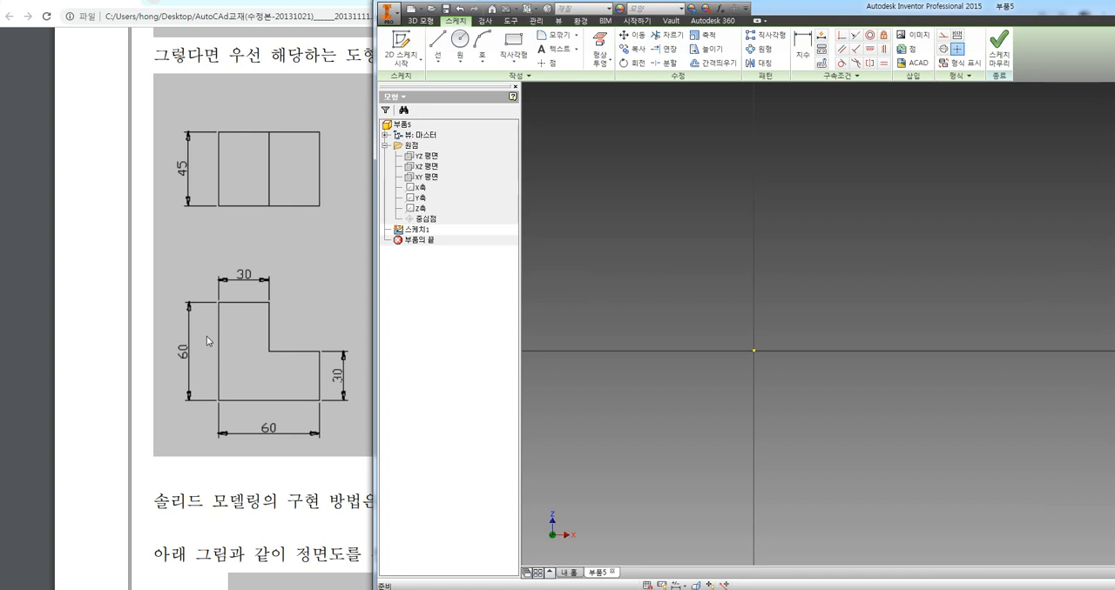
{"action": "left_click", "coordinate": [437, 39]}
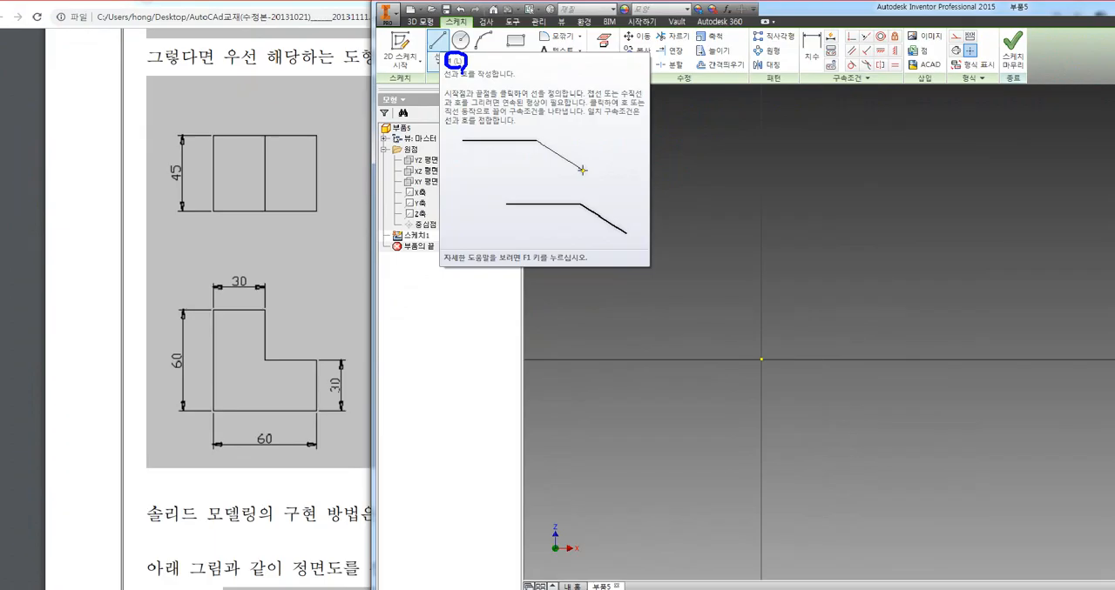
{"action": "left_click", "coordinate": [439, 44]}
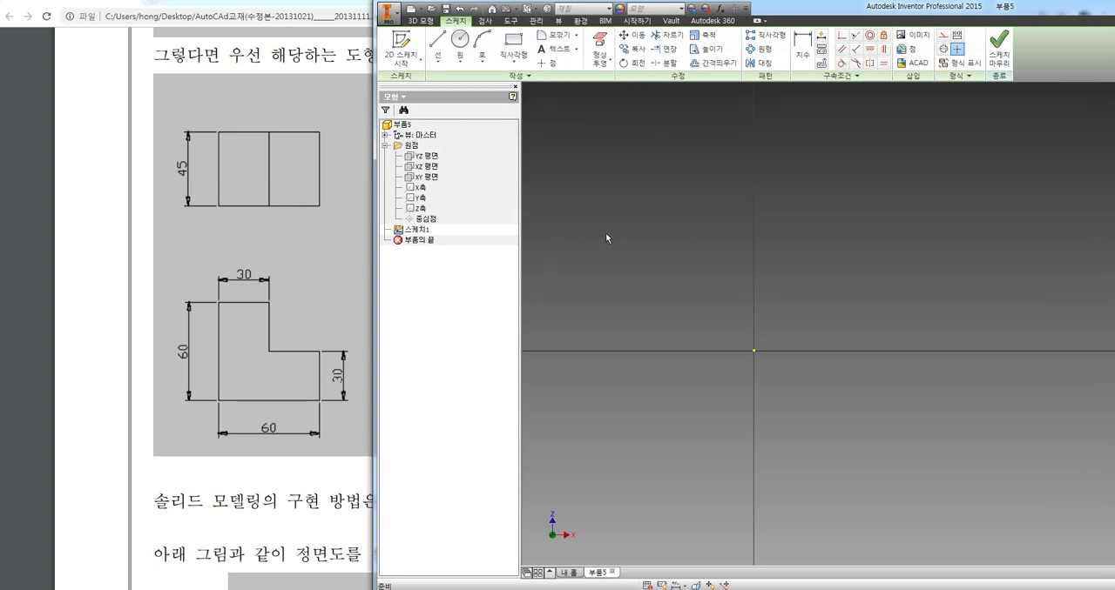
Keep the PDF dimensions in view and draw a vertical 60 mm line upward from the sketch origin
{"action": "left_click_drag", "start_coordinate": [771, 11], "coordinate": [795, 14]}
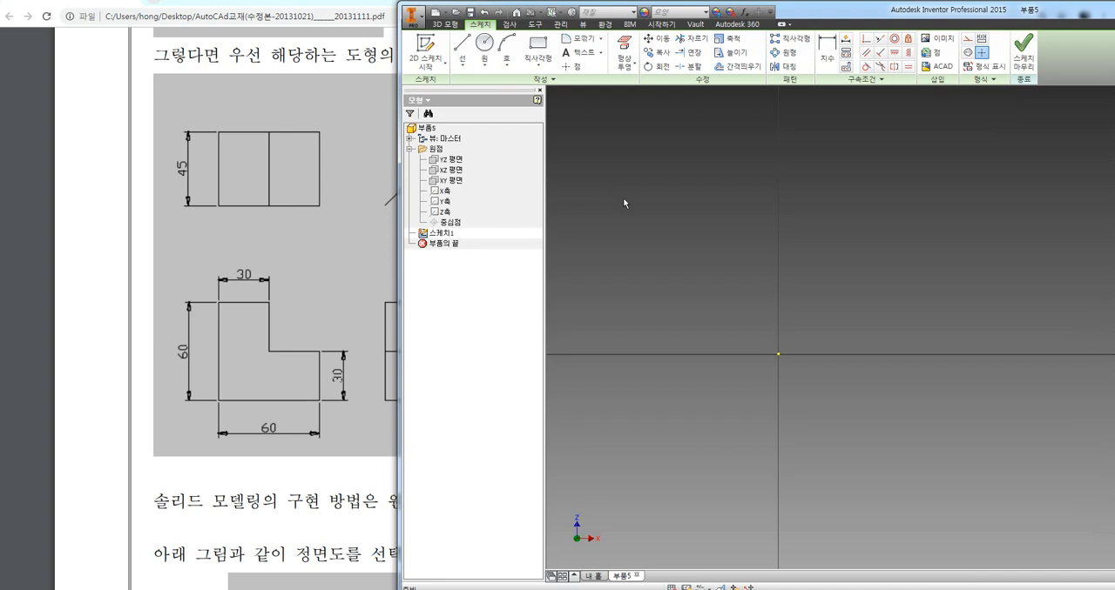
{"action": "left_click", "coordinate": [460, 49]}
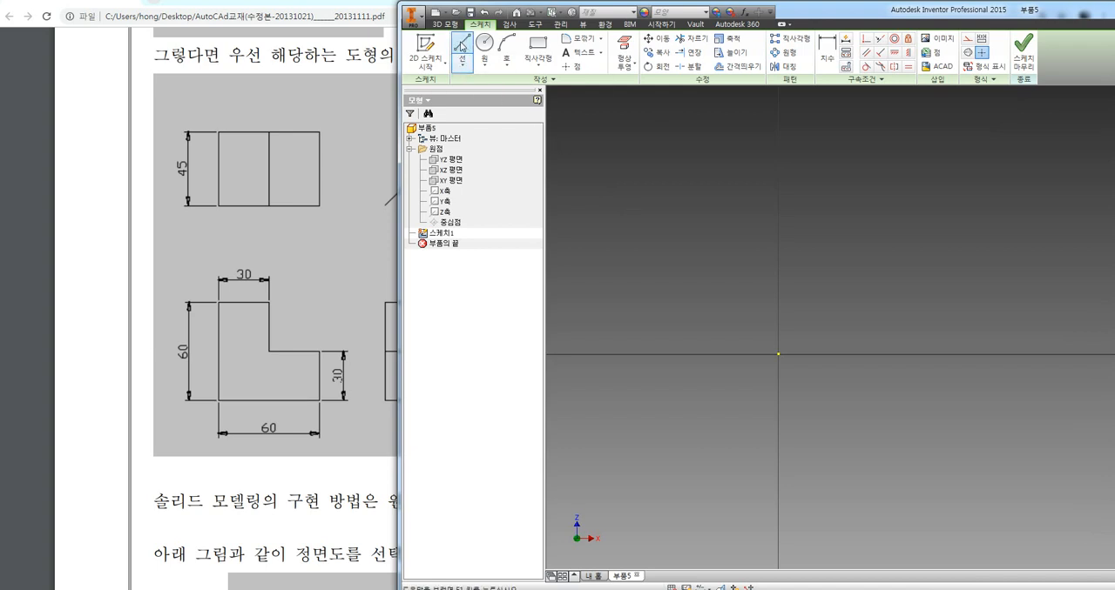
{"action": "left_click", "coordinate": [462, 46]}
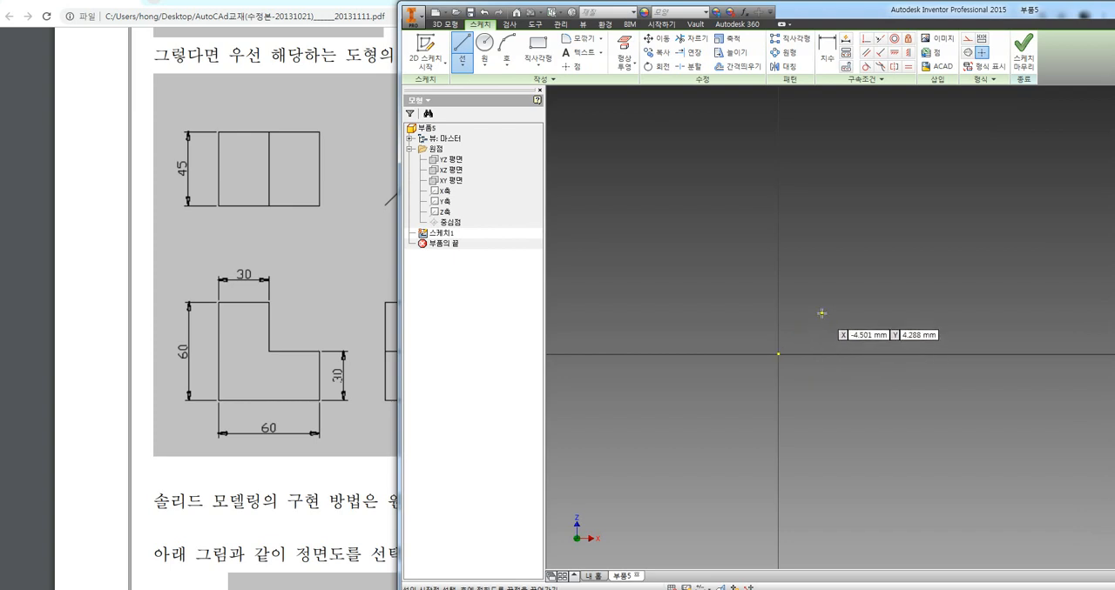
{"action": "left_click", "coordinate": [779, 355]}
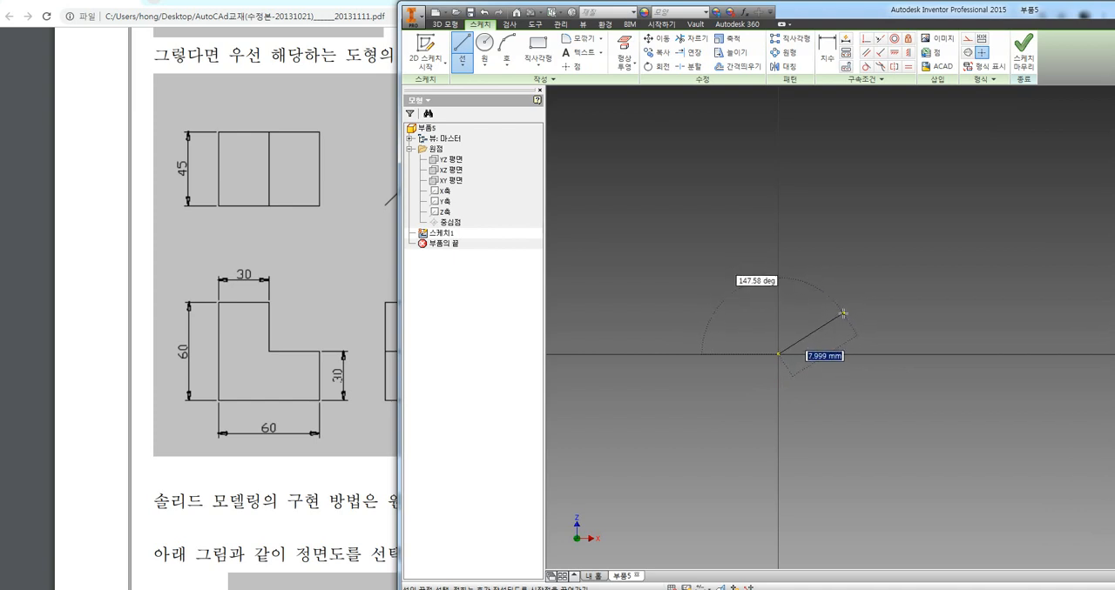
{"action": "key", "text": "ctrl+1"}
{"action": "left_click", "coordinate": [776, 243]}
{"action": "mouse_move", "coordinate": [857, 298]}
{"action": "left_mouse_down"}
{"action": "mouse_move", "coordinate": [806, 304]}
{"action": "mouse_move", "coordinate": [831, 261]}
{"action": "mouse_move", "coordinate": [858, 297]}
{"action": "left_mouse_up"}
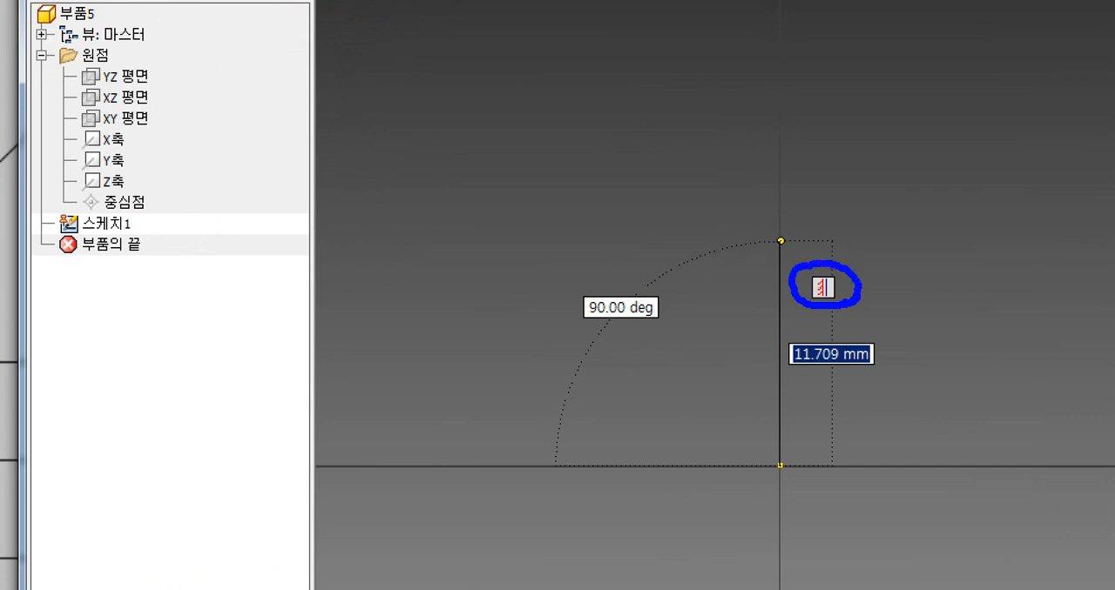
{"action": "key", "text": "Escape"}
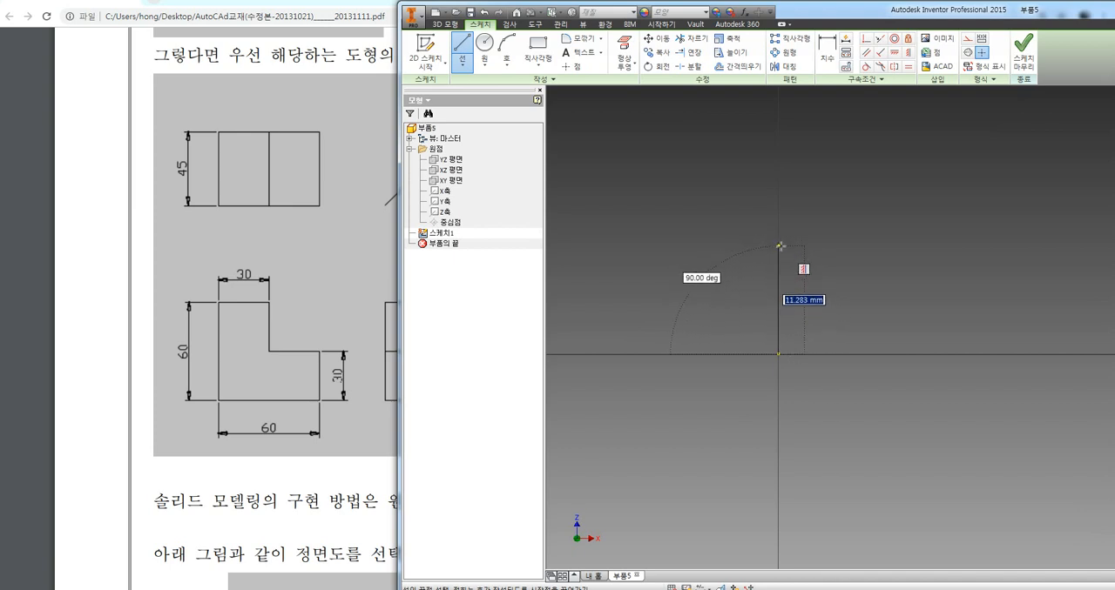
{"action": "type", "text": "6"}
{"action": "key", "text": "Return"}
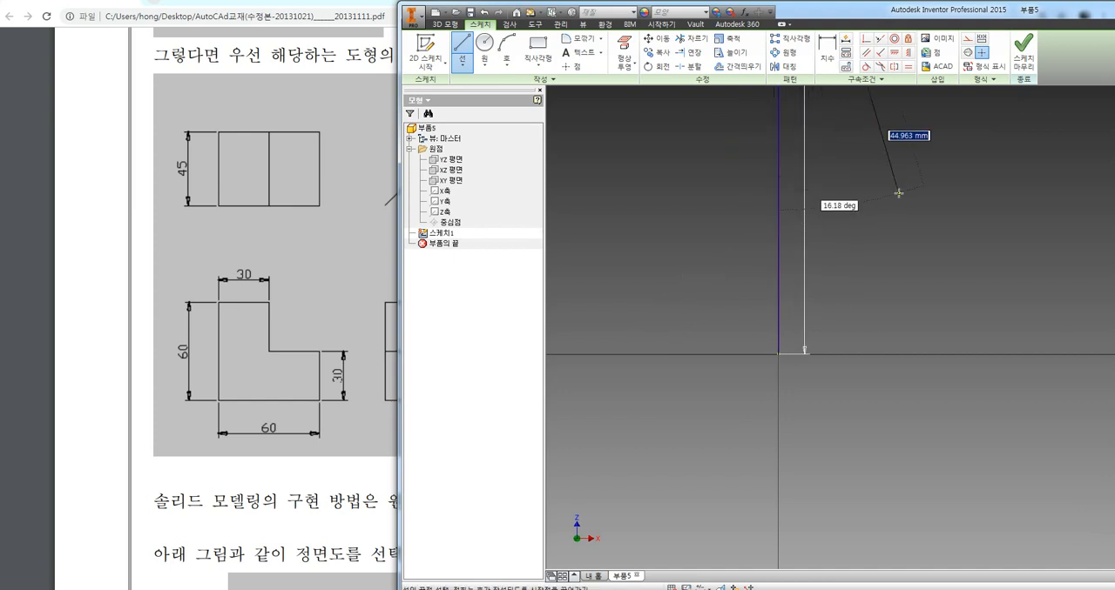
Draw a horizontal 30 mm line to the right from the upper end of the 60 mm vertical line
{"action": "scroll", "coordinate": [891, 199], "scroll_direction": "up", "scroll_amount": 3}
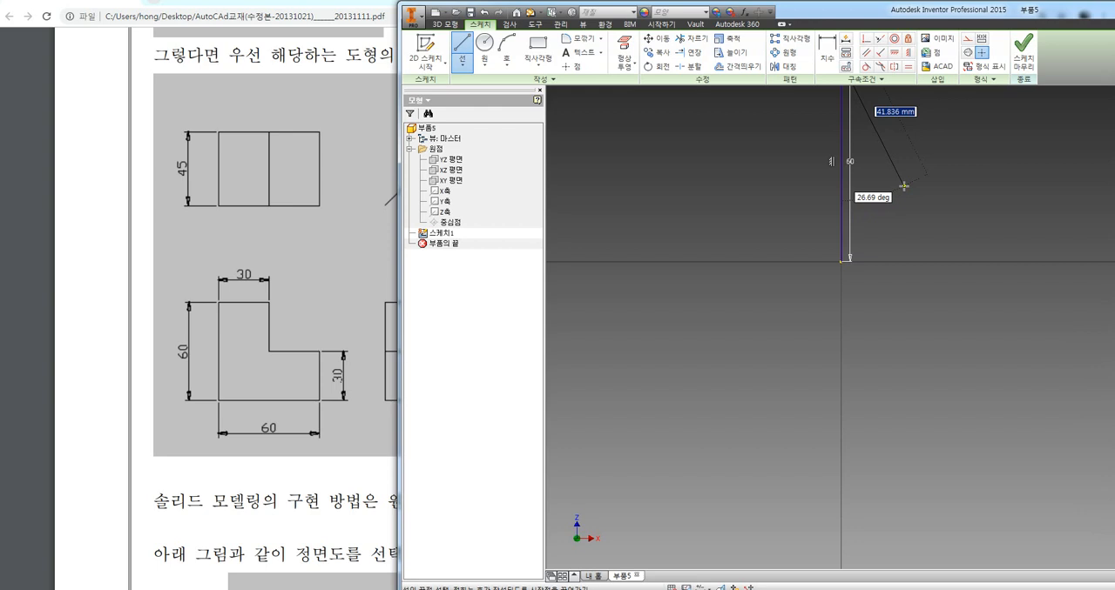
{"action": "scroll", "coordinate": [913, 182], "scroll_direction": "down", "scroll_amount": 2}
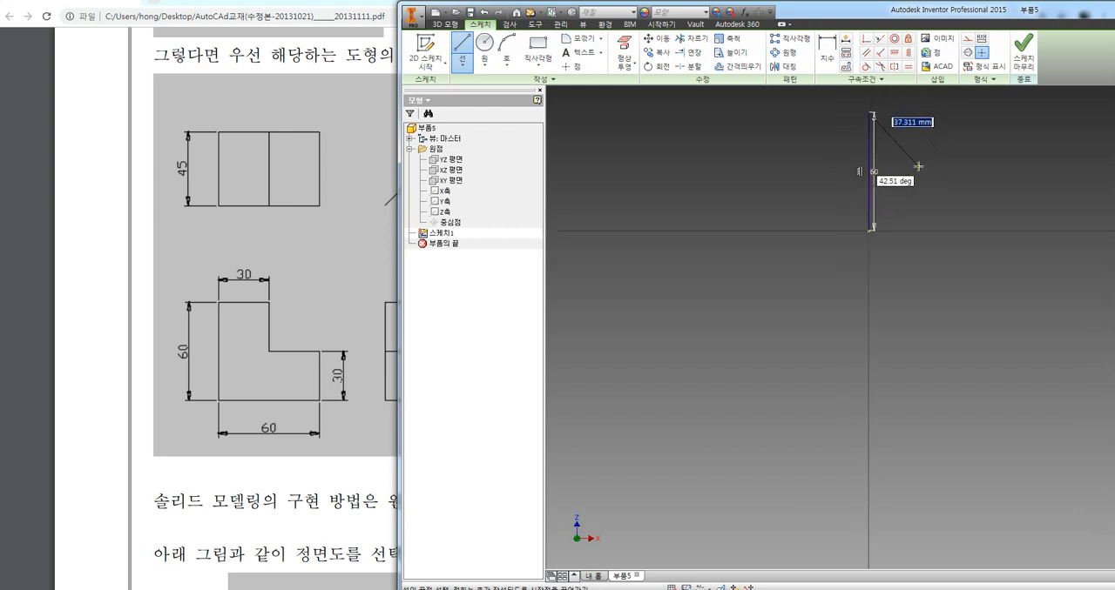
{"action": "mouse_move", "coordinate": [925, 171]}
{"action": "middle_mouse_down"}
{"action": "mouse_move", "coordinate": [786, 279]}
{"action": "mouse_move", "coordinate": [739, 343]}
{"action": "middle_mouse_up"}
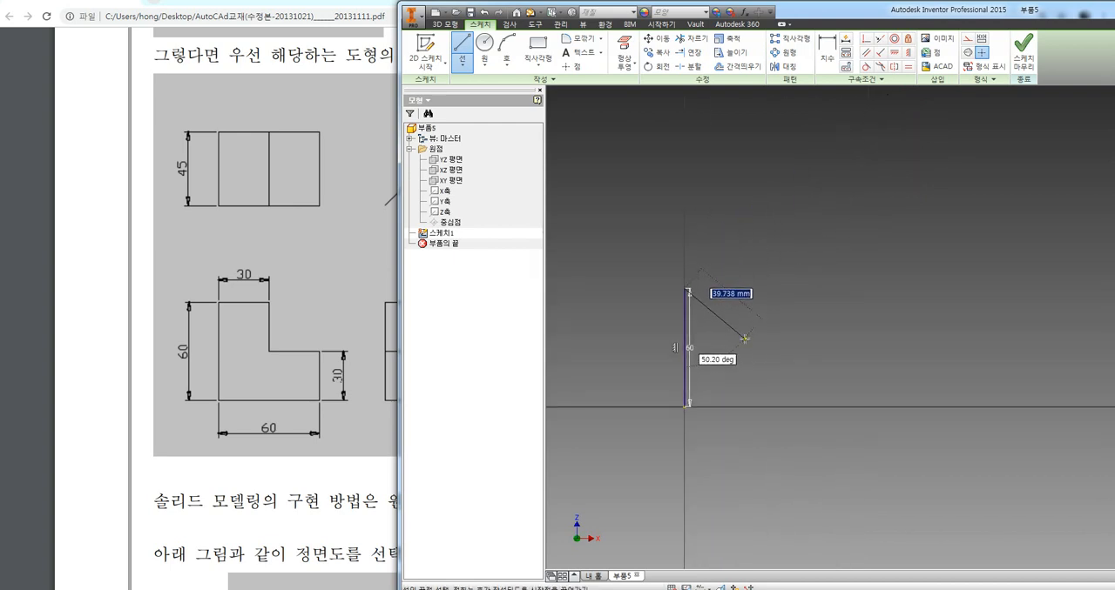
{"action": "key", "text": "Escape"}
{"action": "mouse_move", "coordinate": [746, 335]}
{"action": "middle_mouse_down"}
{"action": "mouse_move", "coordinate": [768, 319]}
{"action": "mouse_move", "coordinate": [807, 328]}
{"action": "mouse_move", "coordinate": [735, 333]}
{"action": "mouse_move", "coordinate": [801, 291]}
{"action": "mouse_move", "coordinate": [753, 399]}
{"action": "mouse_move", "coordinate": [731, 253]}
{"action": "mouse_move", "coordinate": [751, 341]}
{"action": "mouse_move", "coordinate": [721, 386]}
{"action": "middle_mouse_up"}
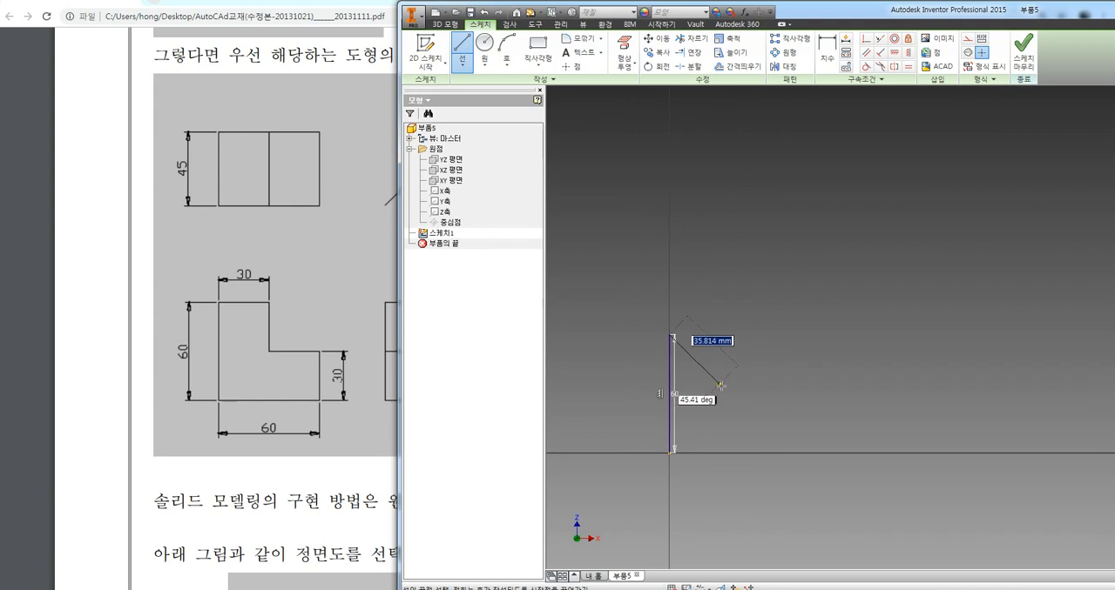
{"action": "scroll", "coordinate": [714, 399], "scroll_direction": "up", "scroll_amount": 2}
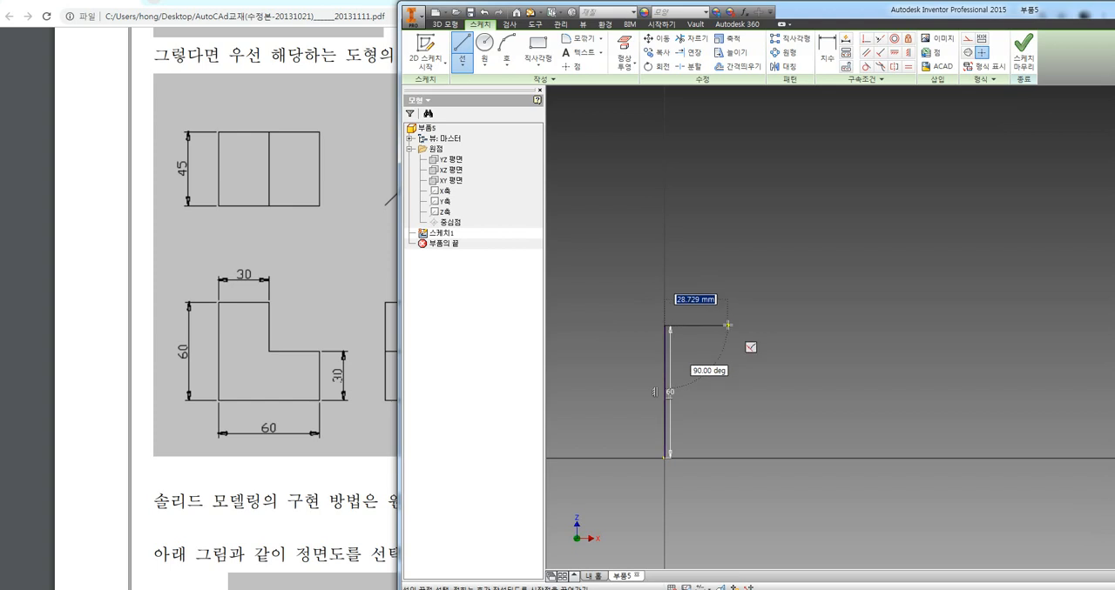
{"action": "type", "text": "30"}
{"action": "key", "text": "Return"}
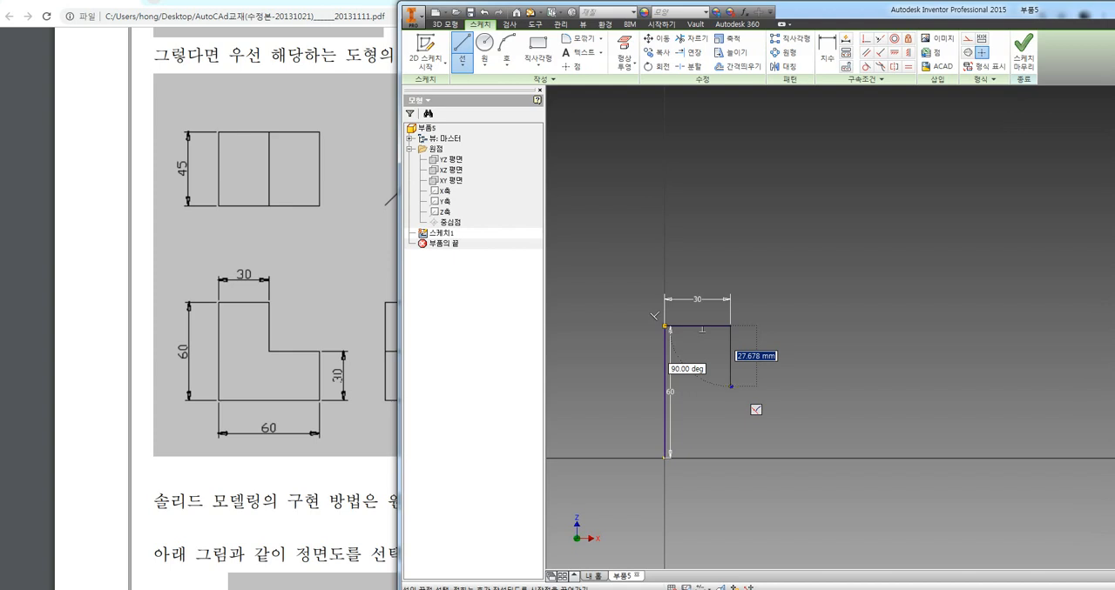
Continue the profile with a 30 mm line straight down, followed by a 30 mm horizontal line to the right
{"action": "left_click_drag", "start_coordinate": [770, 418], "coordinate": [747, 398]}
{"action": "mouse_move", "coordinate": [688, 327]}
{"action": "left_mouse_down"}
{"action": "mouse_move", "coordinate": [729, 326]}
{"action": "mouse_move", "coordinate": [732, 378]}
{"action": "left_mouse_up"}
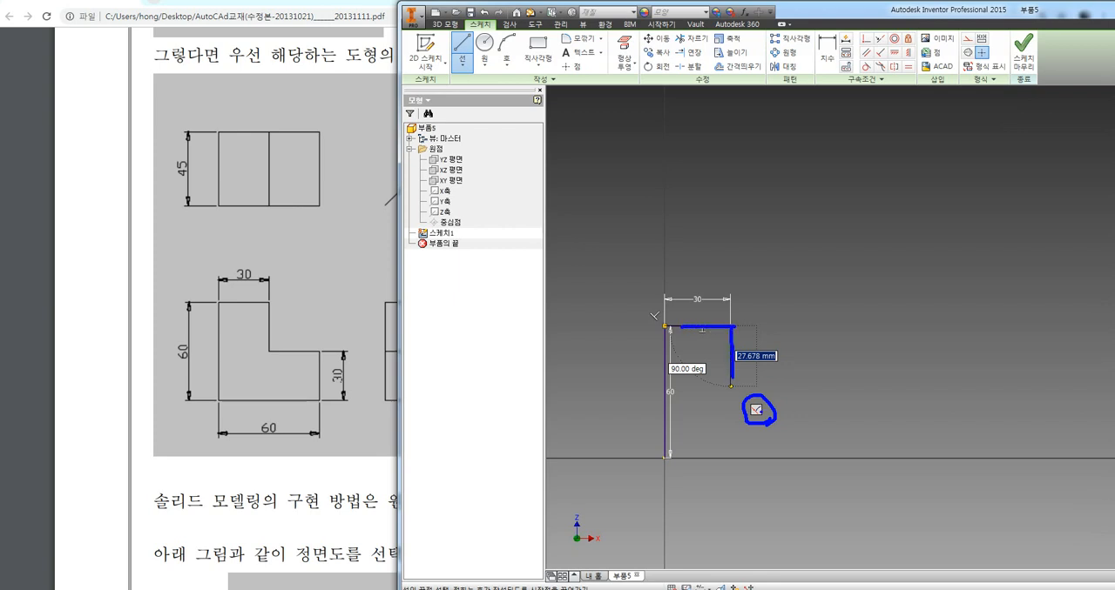
{"action": "key", "text": "Escape"}
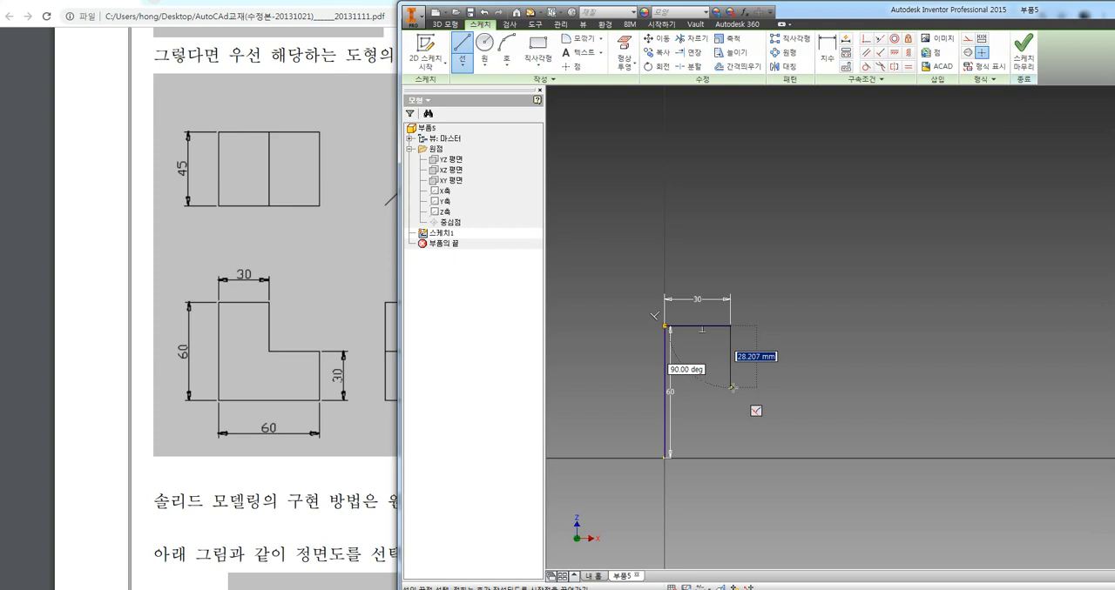
{"action": "left_click", "coordinate": [731, 391]}
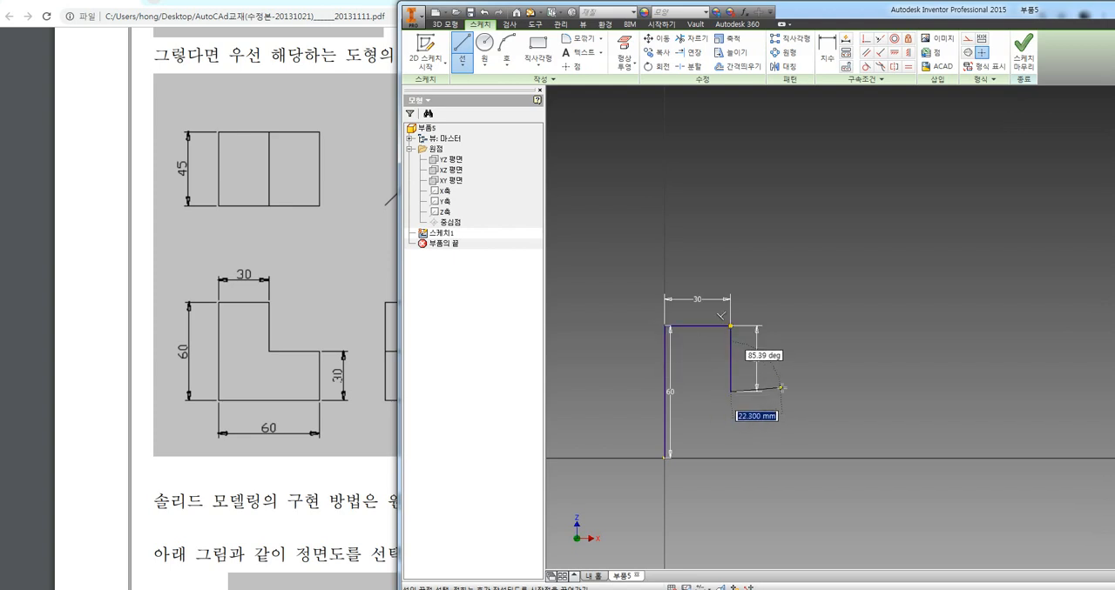
{"action": "type", "text": "3"}
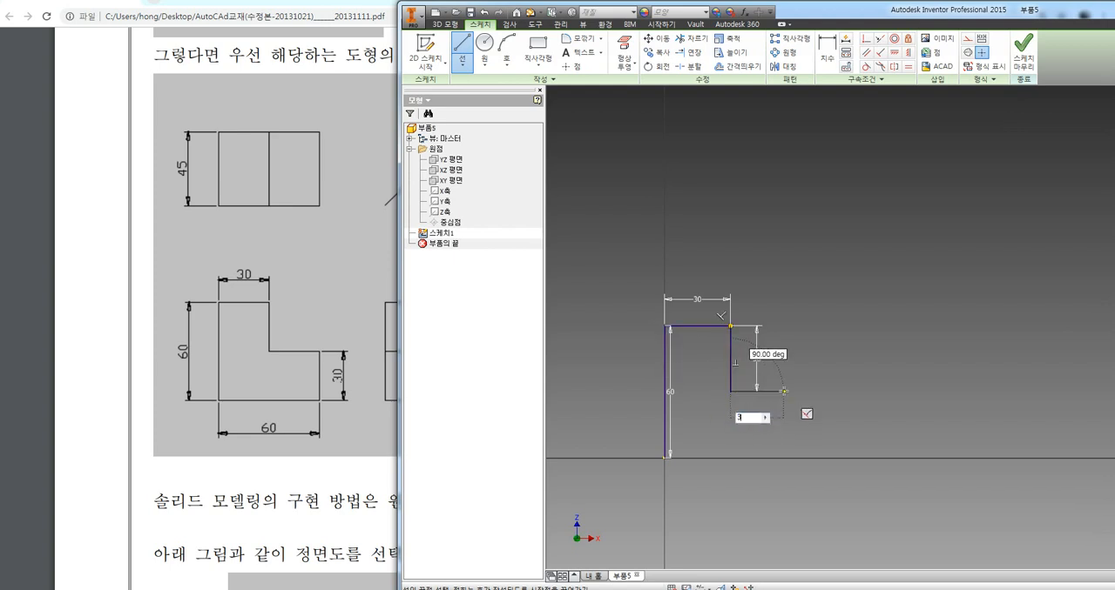
{"action": "type", "text": "0"}
{"action": "key", "text": "Return"}
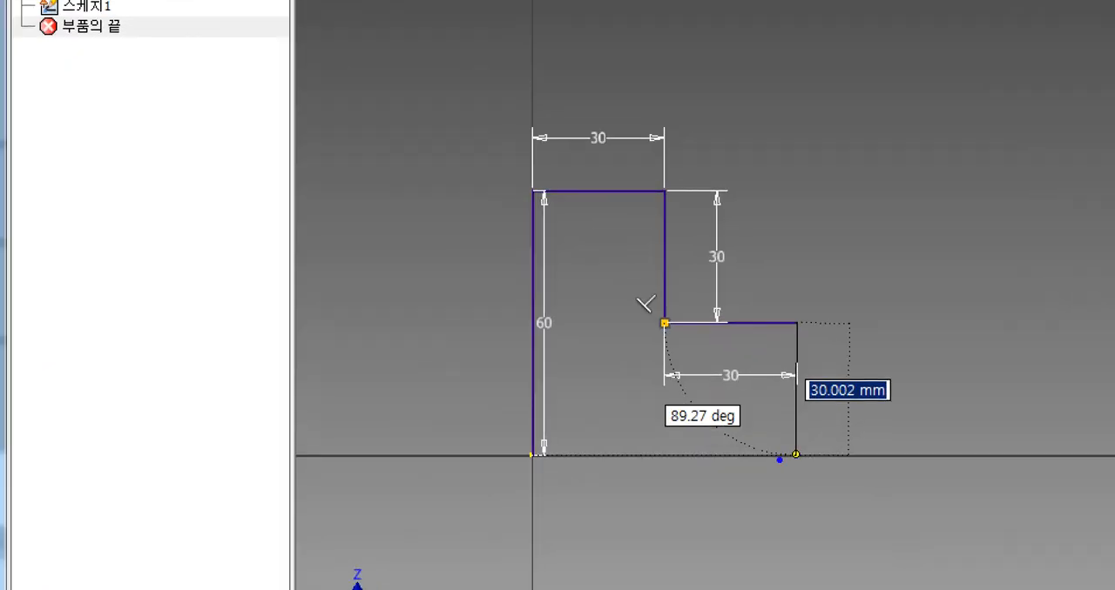
Close the L-shaped profile with a 30 mm line down to the horizontal axis and a base line back to the origin
{"action": "mouse_move", "coordinate": [535, 470]}
{"action": "left_mouse_down"}
{"action": "mouse_move", "coordinate": [599, 446]}
{"action": "mouse_move", "coordinate": [757, 437]}
{"action": "mouse_move", "coordinate": [800, 454]}
{"action": "mouse_move", "coordinate": [537, 481]}
{"action": "left_mouse_up"}
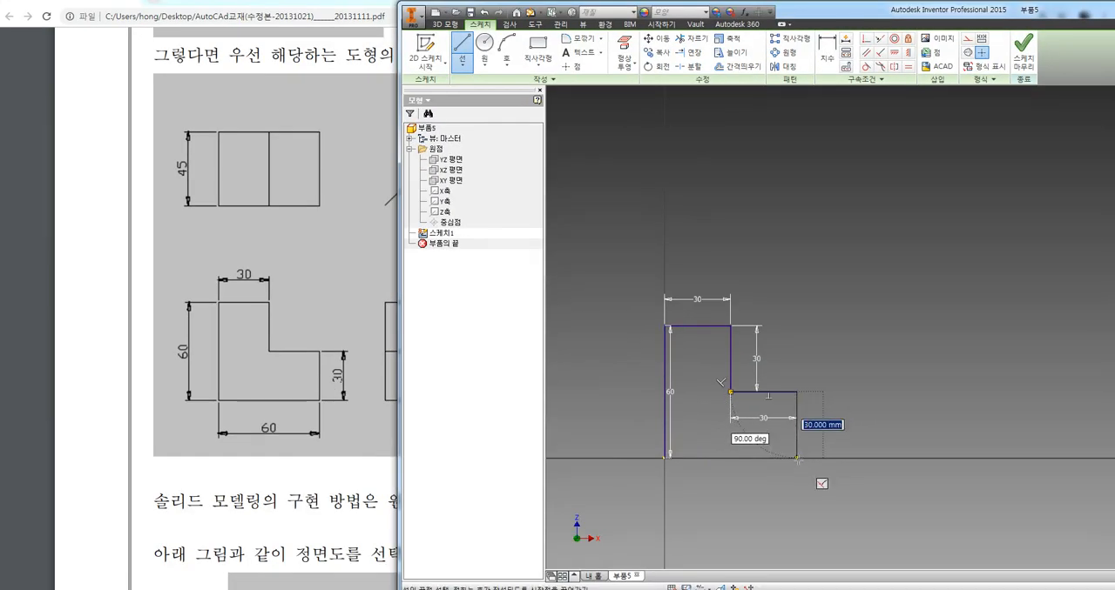
{"action": "left_click", "coordinate": [797, 460]}
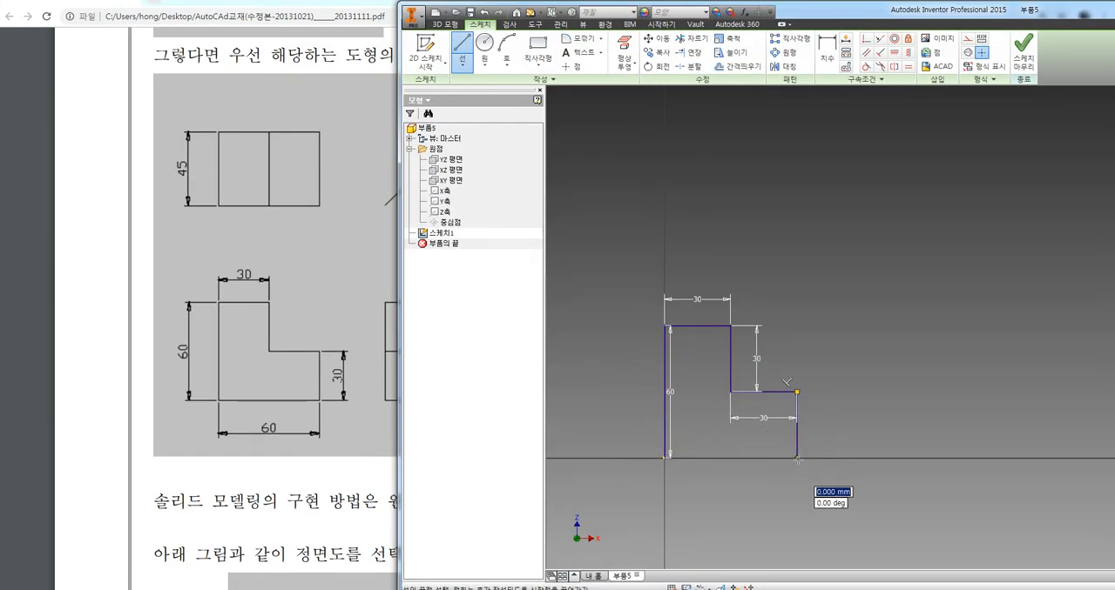
{"action": "left_click", "coordinate": [664, 457]}
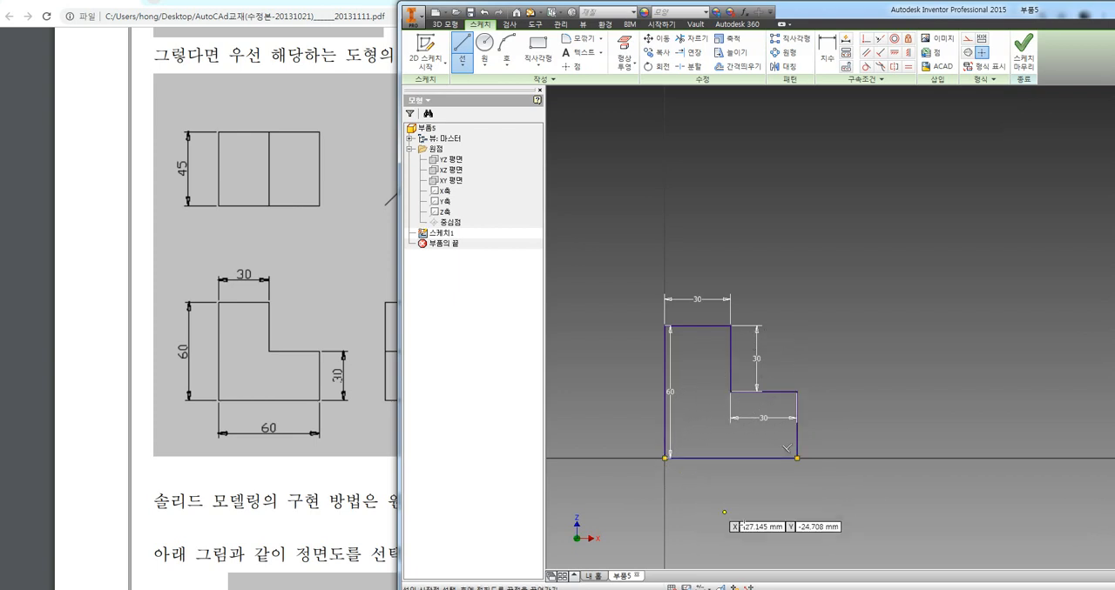
{"action": "key", "text": "Escape"}
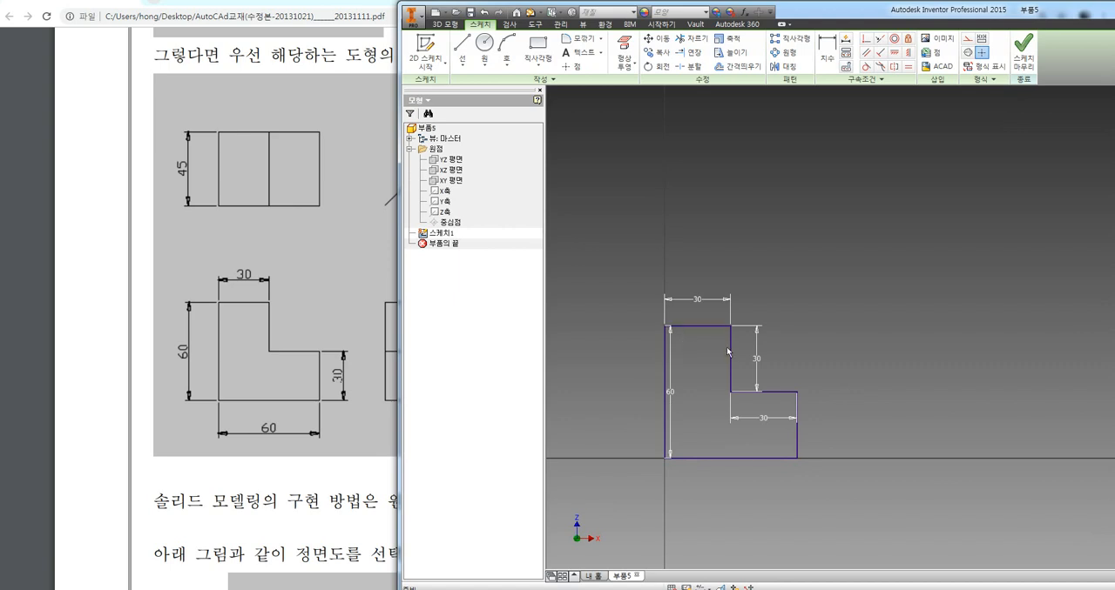
Show the sketch constraints and delete all lines and dimensions of the L-shaped profile
{"action": "key", "text": "F8"}
{"action": "left_click", "coordinate": [798, 438]}
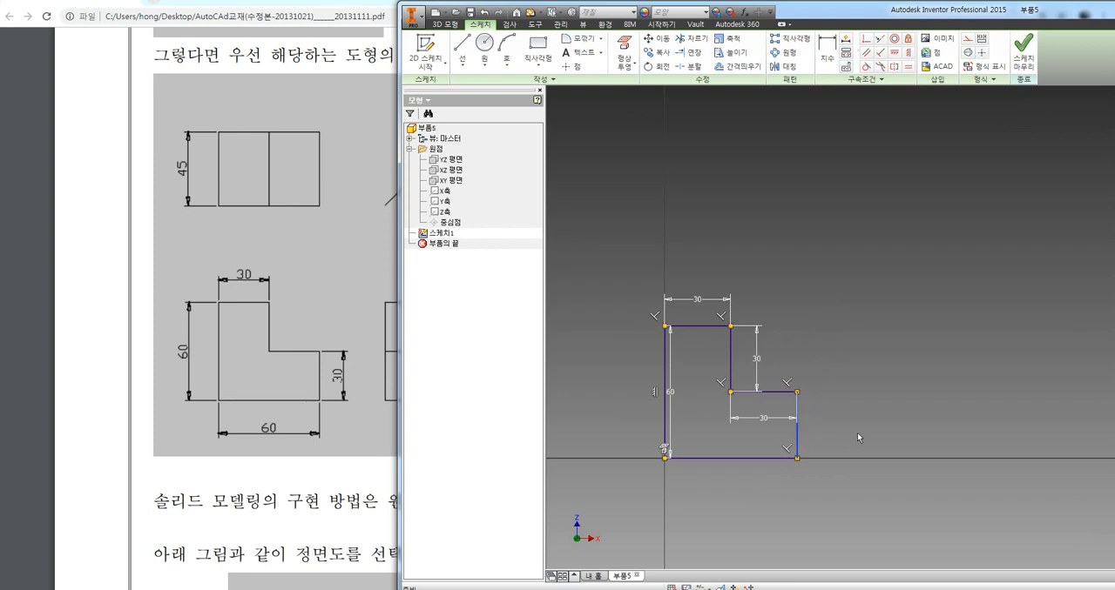
{"action": "key", "text": "Delete"}
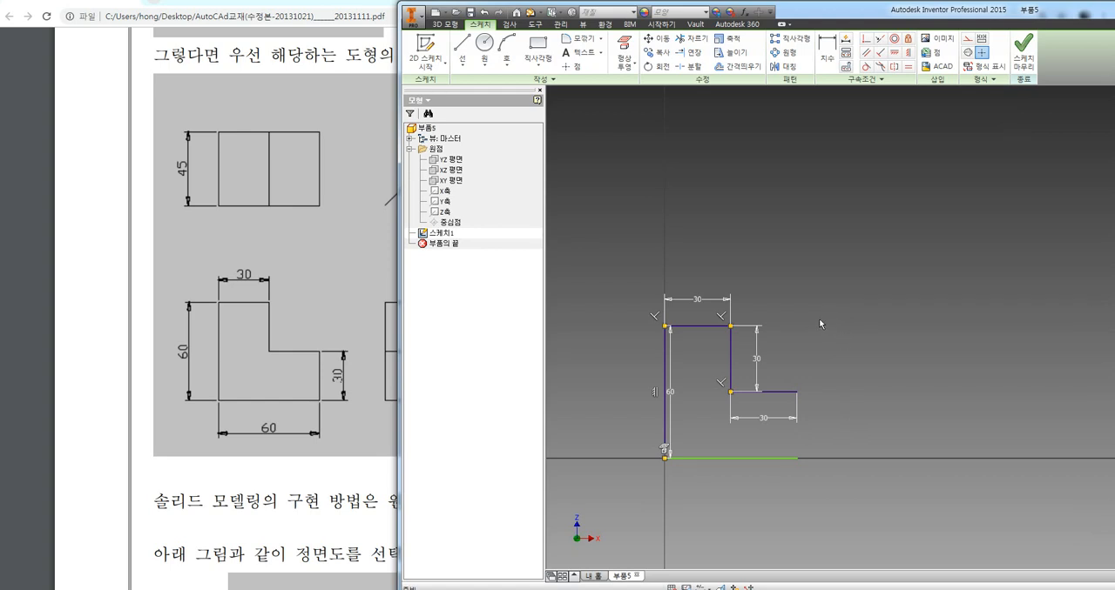
{"action": "left_click_drag", "start_coordinate": [818, 318], "coordinate": [708, 427]}
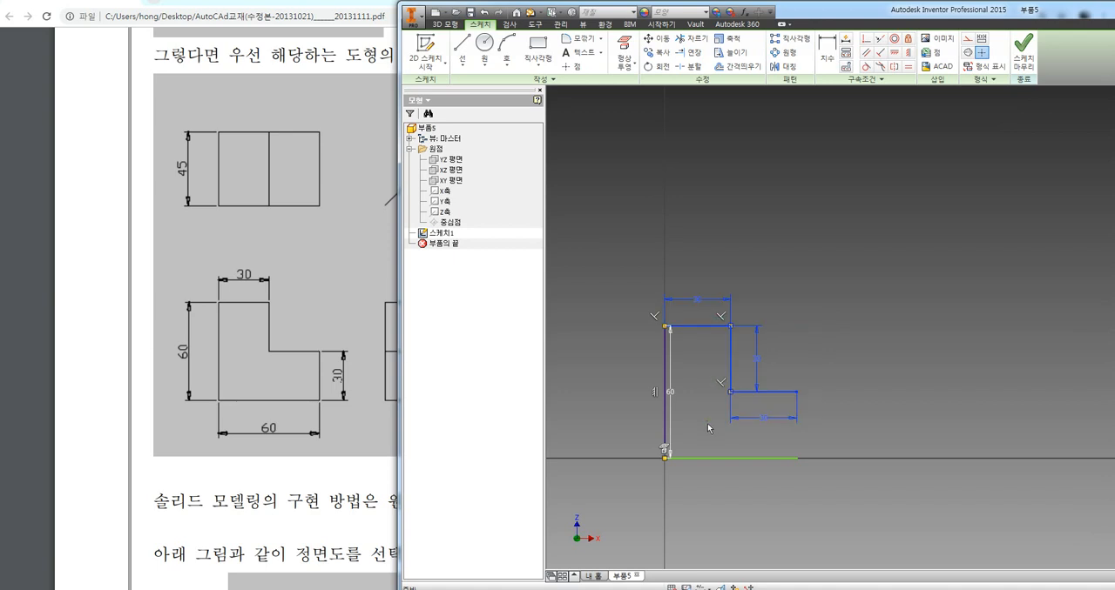
{"action": "key", "text": "Escape"}
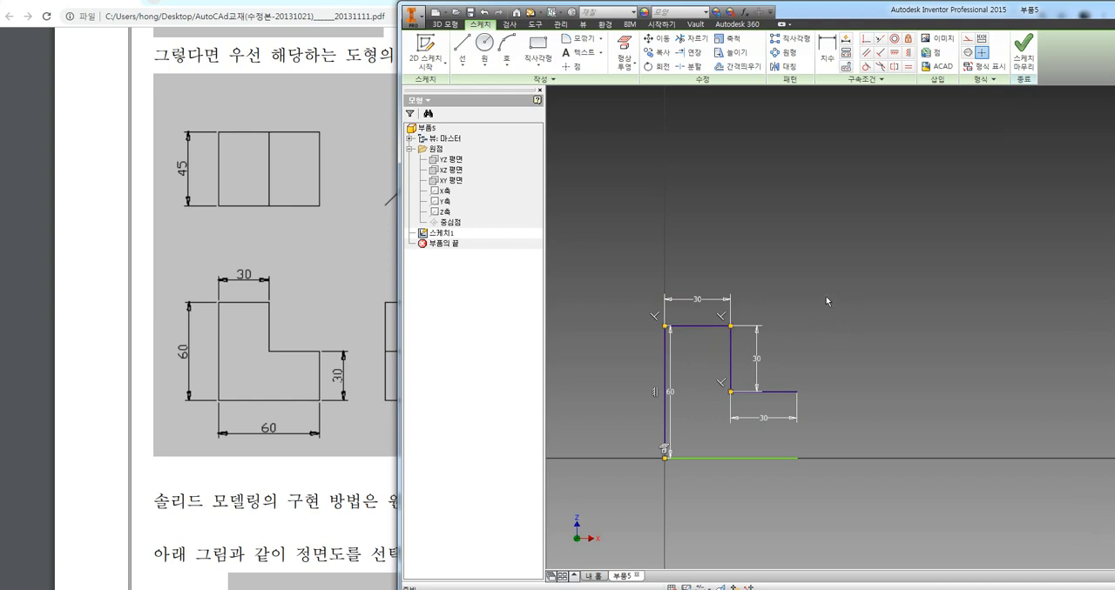
{"action": "mouse_move", "coordinate": [819, 297]}
{"action": "left_mouse_down"}
{"action": "mouse_move", "coordinate": [776, 369]}
{"action": "mouse_move", "coordinate": [707, 423]}
{"action": "left_mouse_up"}
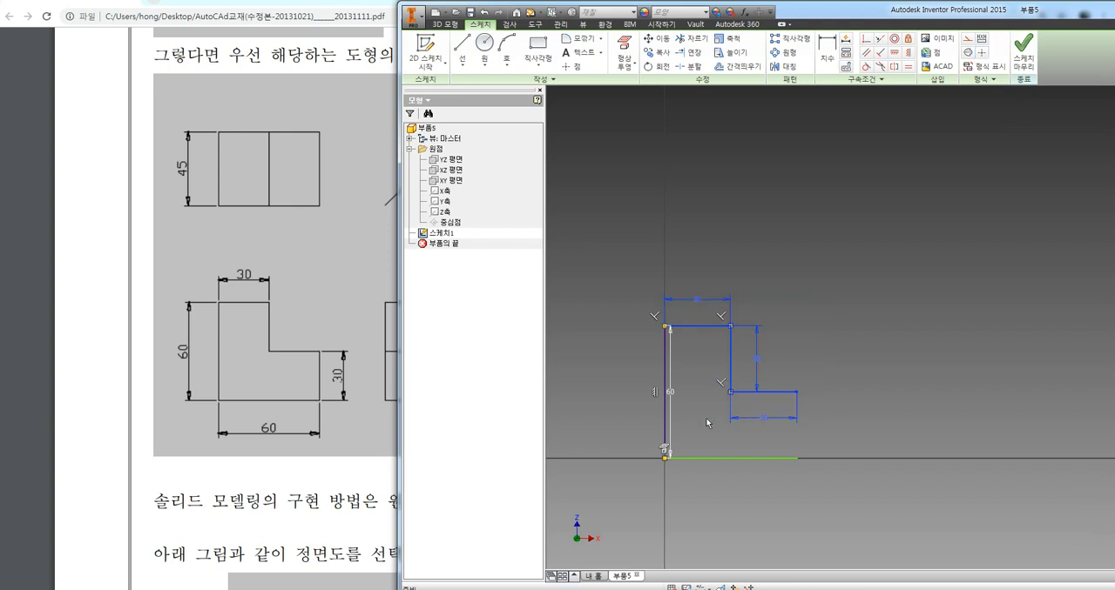
{"action": "key", "text": "Delete"}
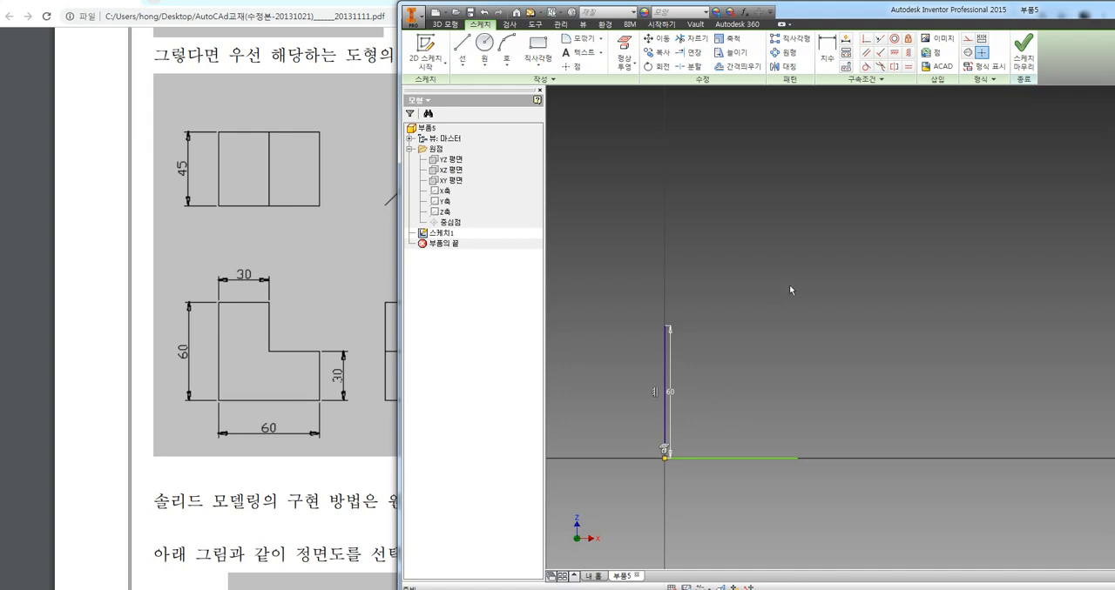
{"action": "left_click_drag", "start_coordinate": [783, 287], "coordinate": [653, 478]}
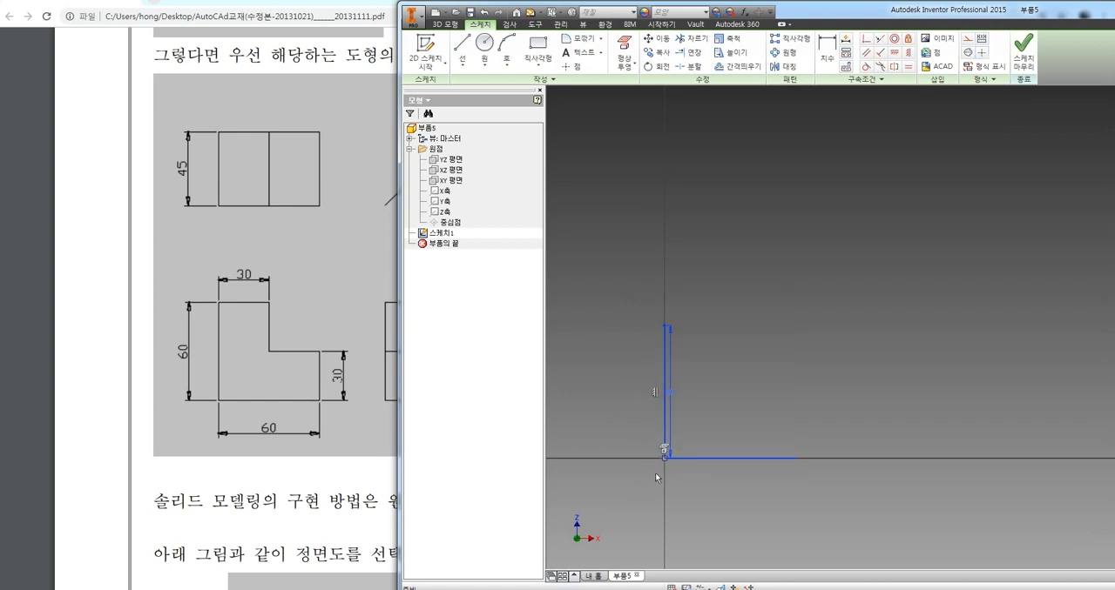
{"action": "key", "text": "Delete"}
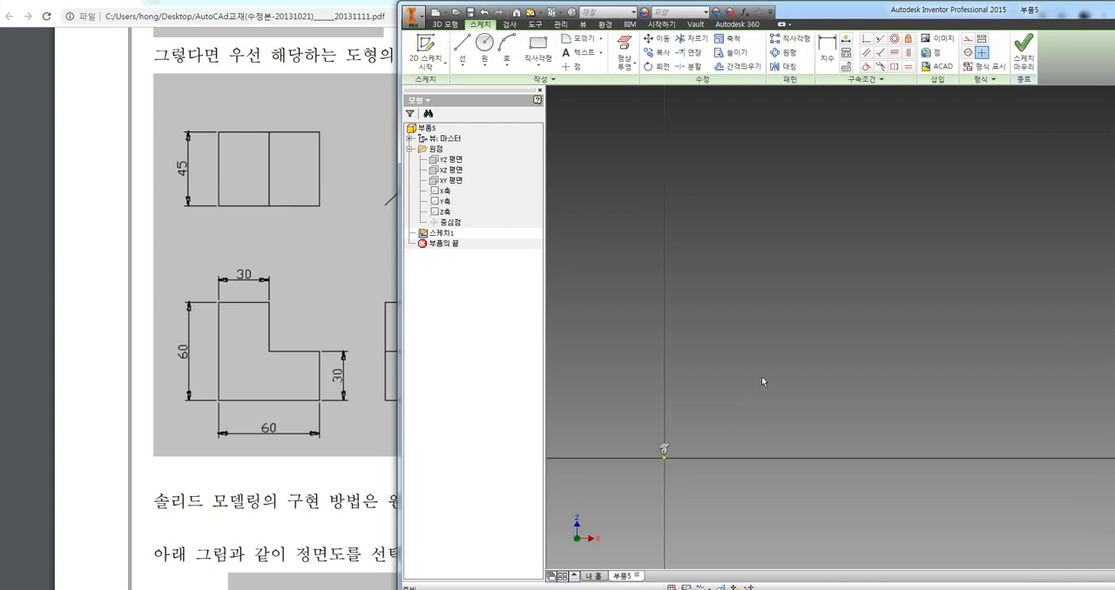
Sketch a closed L-shaped profile freehand from the origin, with a top edge about 25 mm wide and a right edge about 37 mm high
{"action": "left_click", "coordinate": [461, 48]}
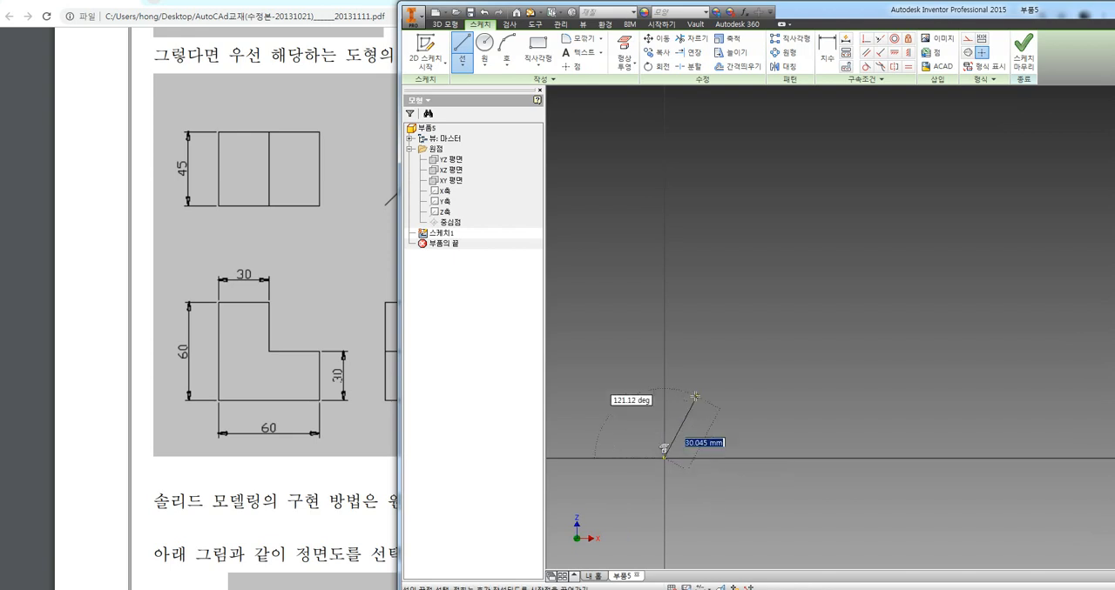
{"action": "left_click", "coordinate": [664, 329]}
{"action": "left_click", "coordinate": [717, 329]}
{"action": "left_click", "coordinate": [717, 376]}
{"action": "left_click", "coordinate": [778, 376]}
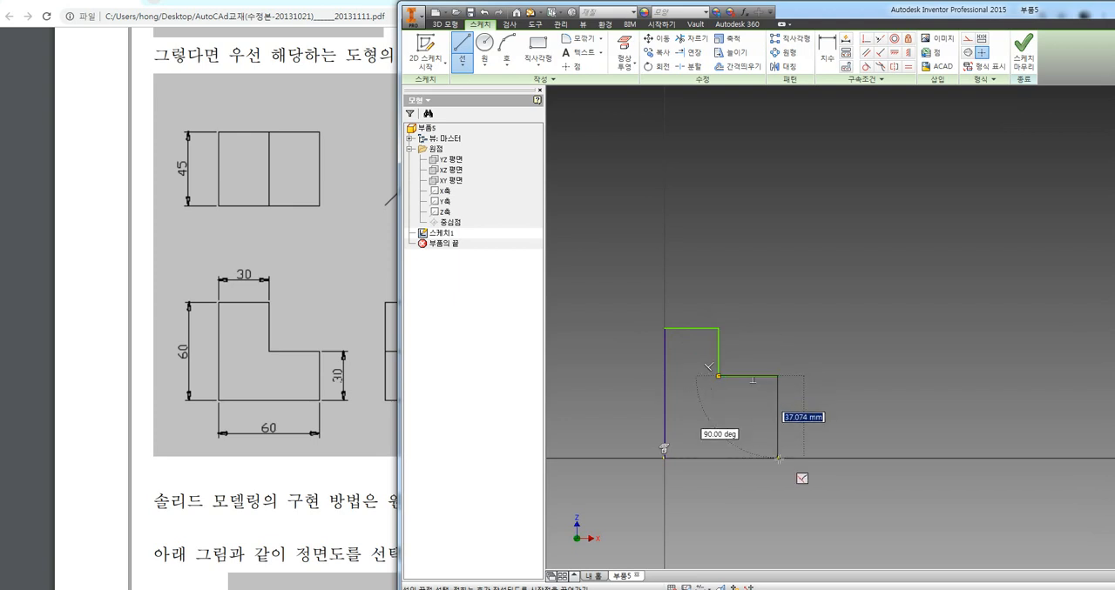
{"action": "left_click", "coordinate": [778, 459]}
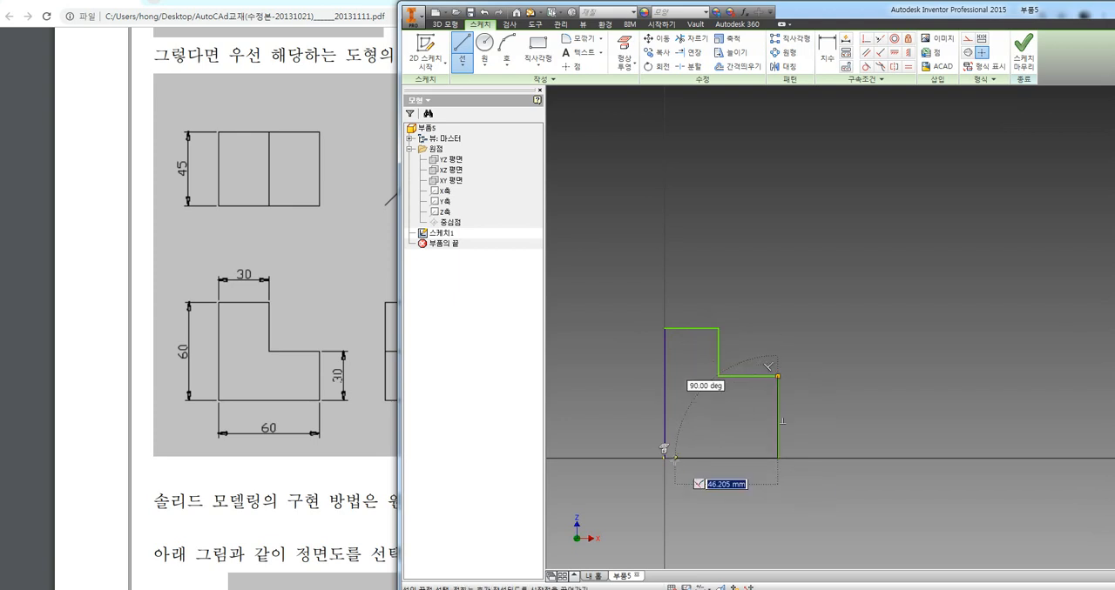
{"action": "left_click", "coordinate": [664, 459]}
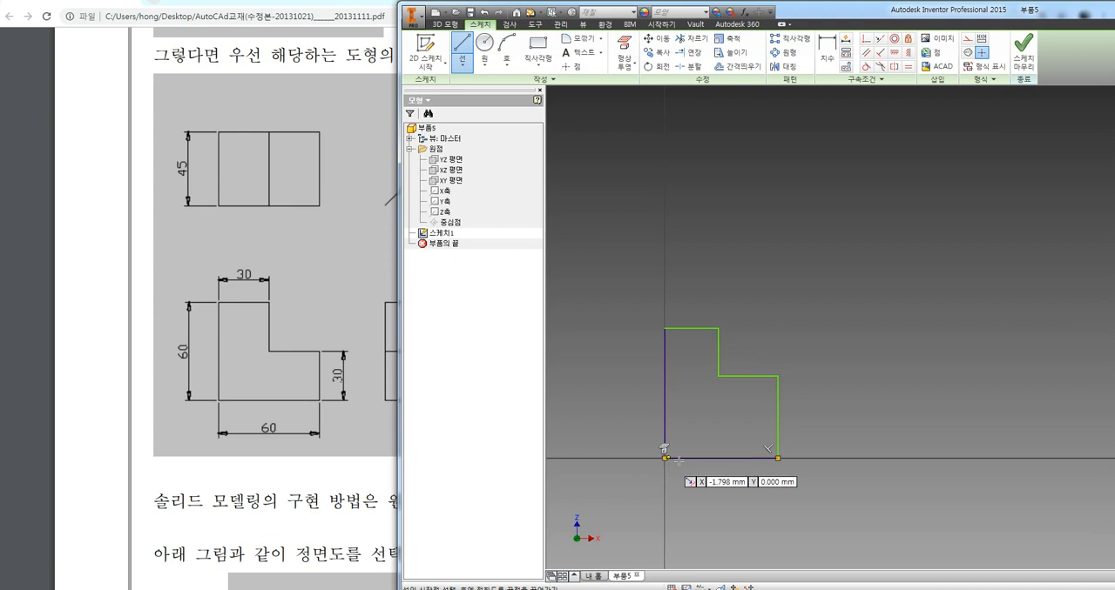
{"action": "key", "text": "Escape"}
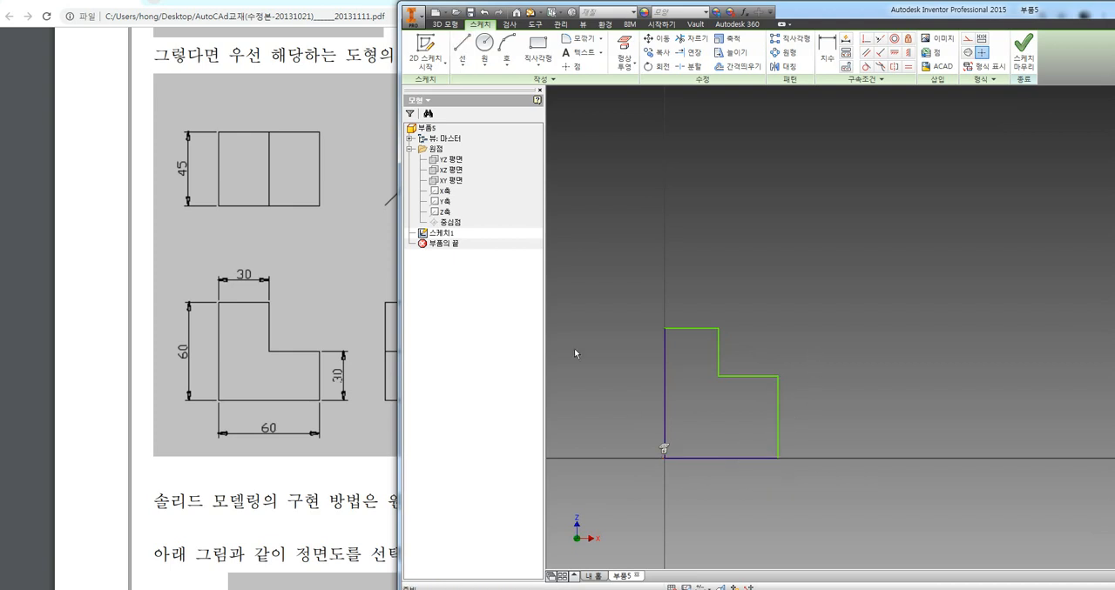
Dimension the profile's top edge at 30 mm, placing the dimension above it
{"action": "left_click", "coordinate": [826, 56]}
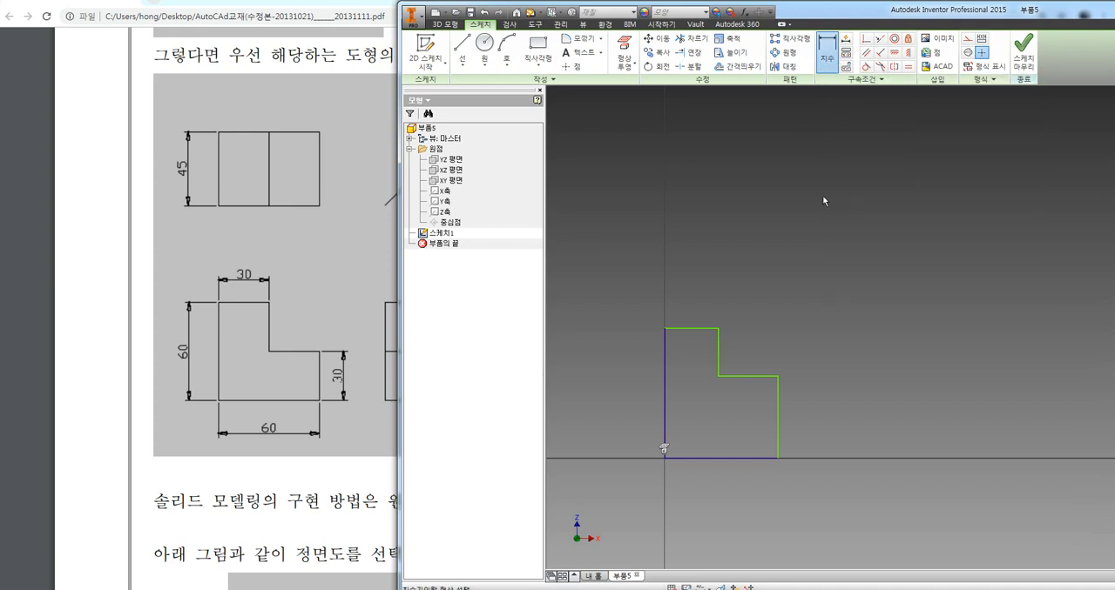
{"action": "left_click", "coordinate": [702, 329]}
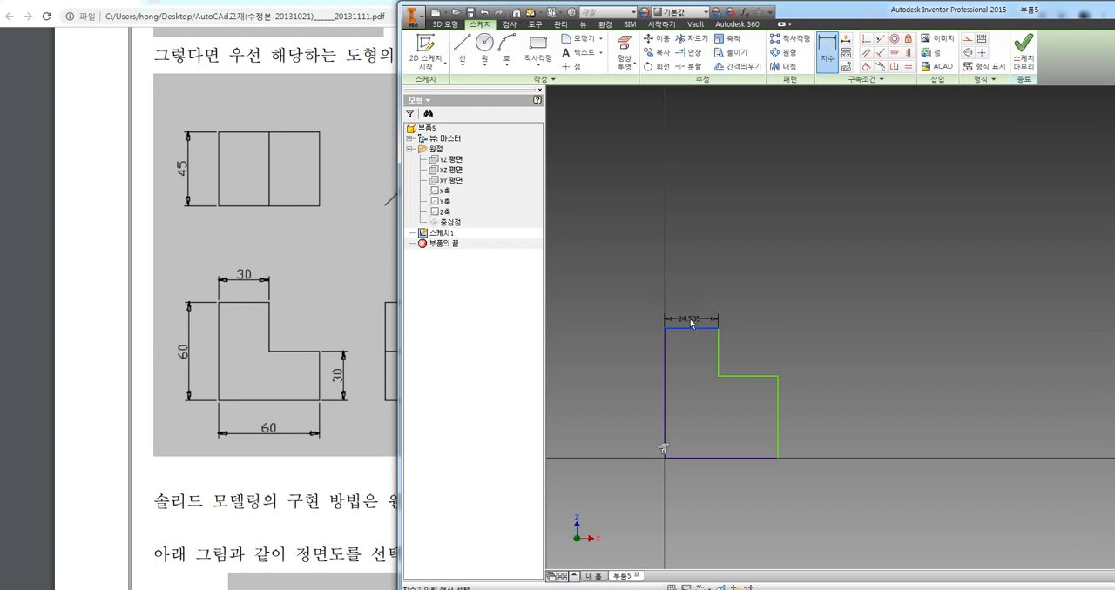
{"action": "left_click", "coordinate": [695, 303]}
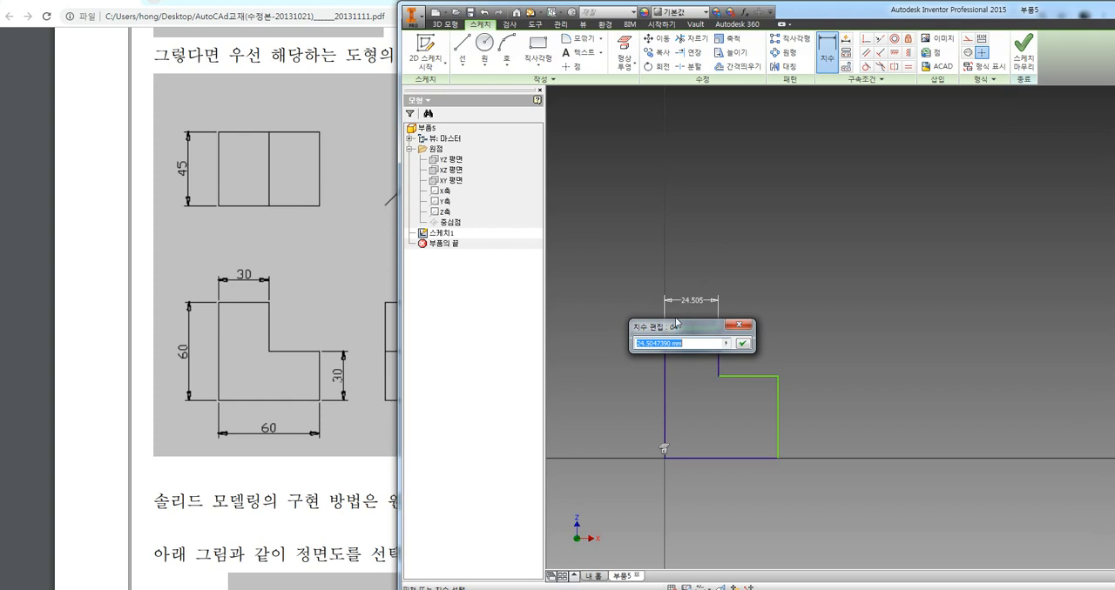
{"action": "type", "text": "30"}
{"action": "key", "text": "Return"}
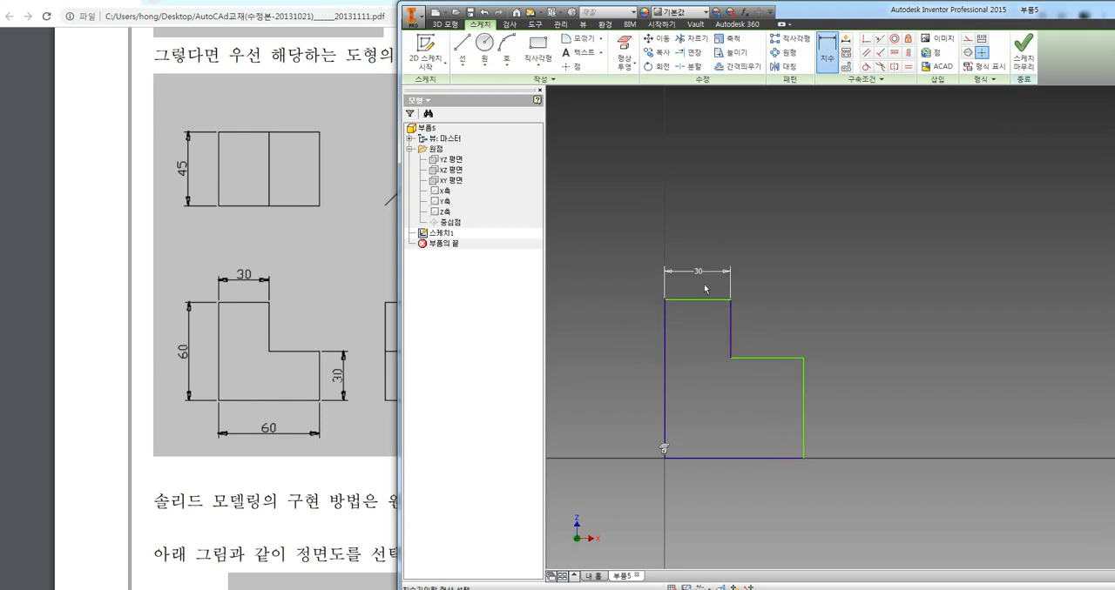
{"action": "key", "text": "Escape"}
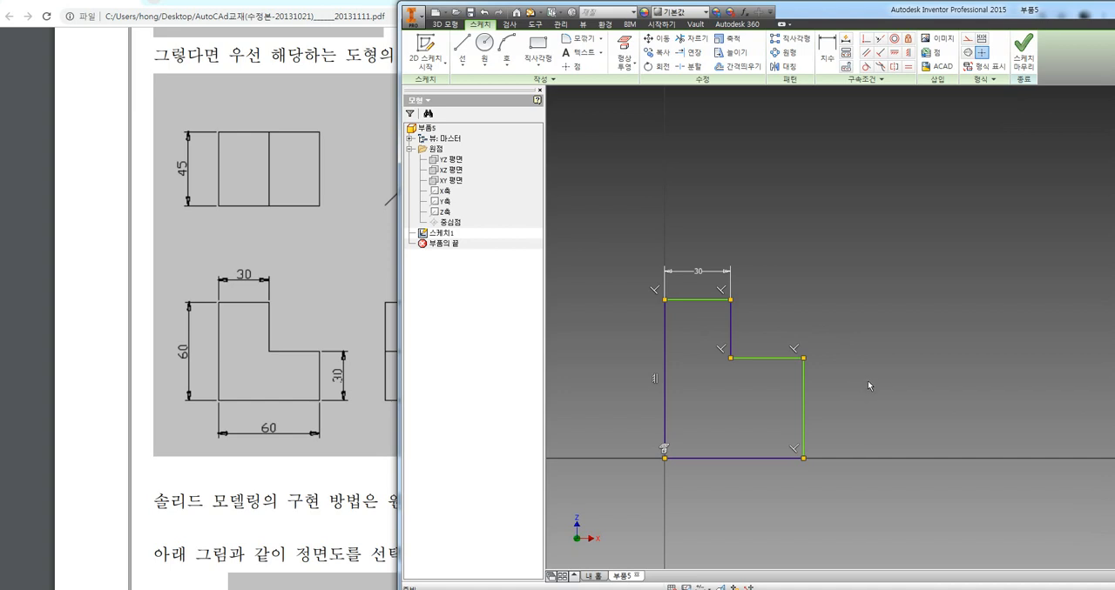
Dimension the profile's left vertical edge at 60 mm, placing the dimension to its left
{"action": "left_click", "coordinate": [665, 369]}
{"action": "left_click", "coordinate": [826, 53]}
{"action": "left_click", "coordinate": [665, 331]}
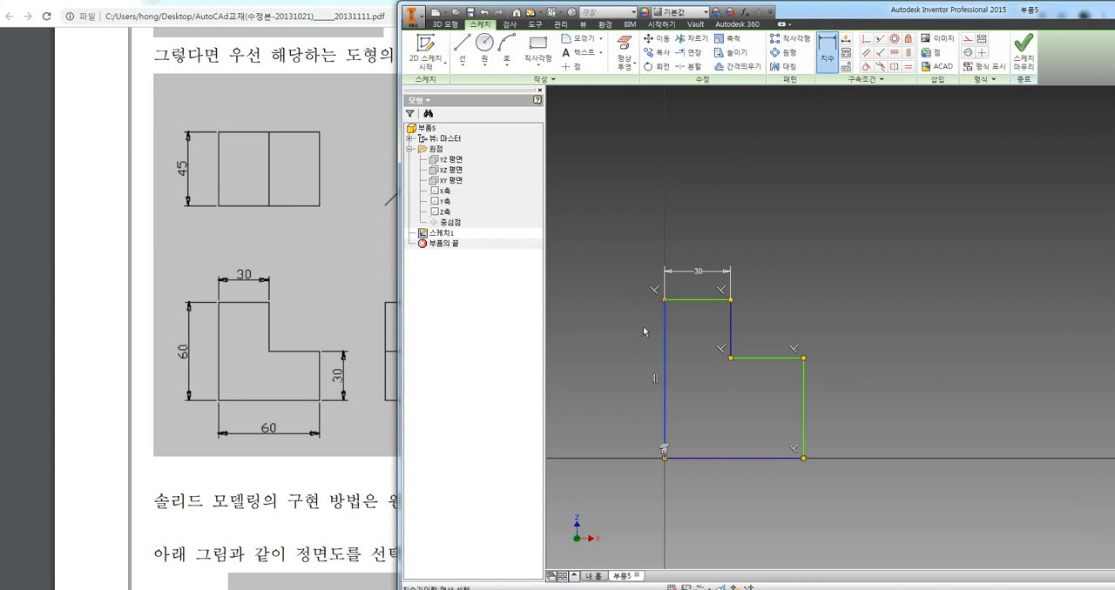
{"action": "left_click", "coordinate": [616, 345]}
{"action": "type", "text": "60"}
{"action": "key", "text": "Return"}
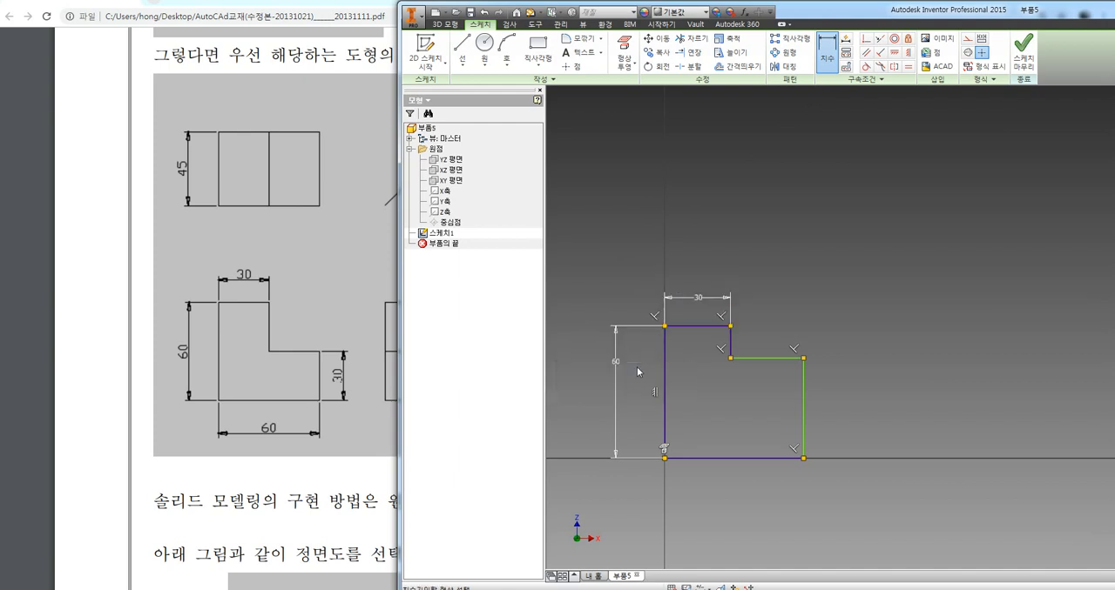
Dimension the profile's bottom edge at 60 mm, placing the dimension below it
{"action": "left_click", "coordinate": [694, 462]}
{"action": "left_click", "coordinate": [706, 494]}
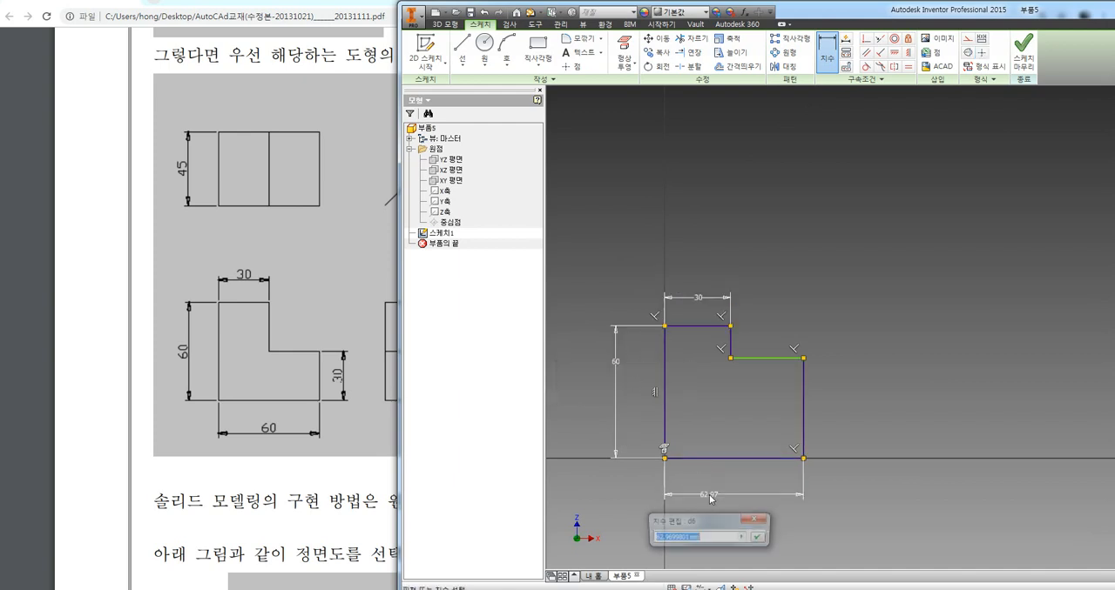
{"action": "type", "text": "60"}
{"action": "key", "text": "Return"}
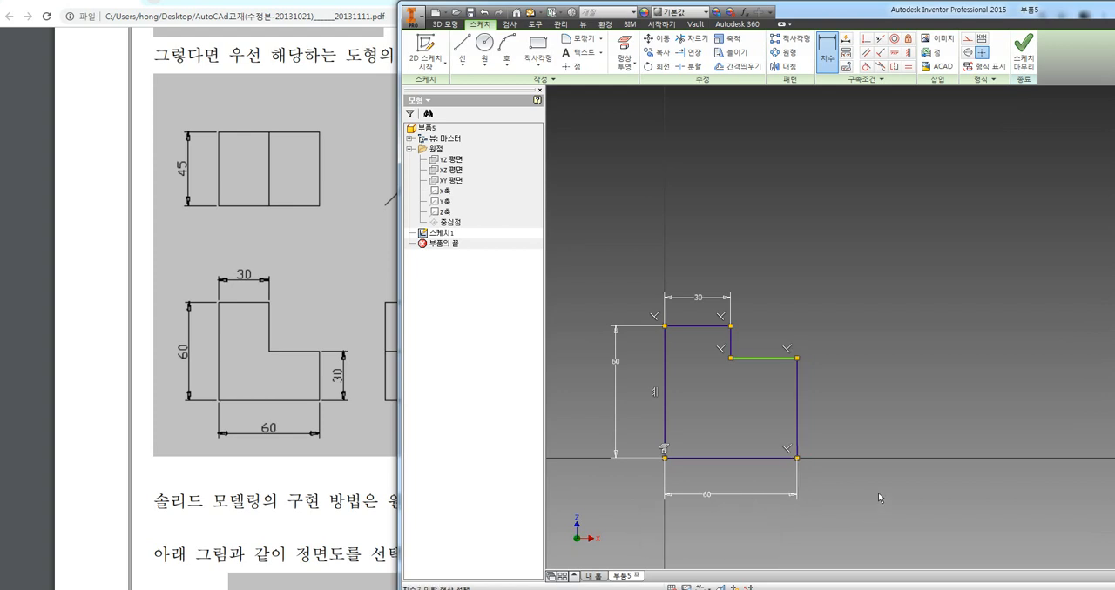
Dimension the profile's right vertical edge at 30 mm, placing the dimension to its right
{"action": "left_click", "coordinate": [798, 426]}
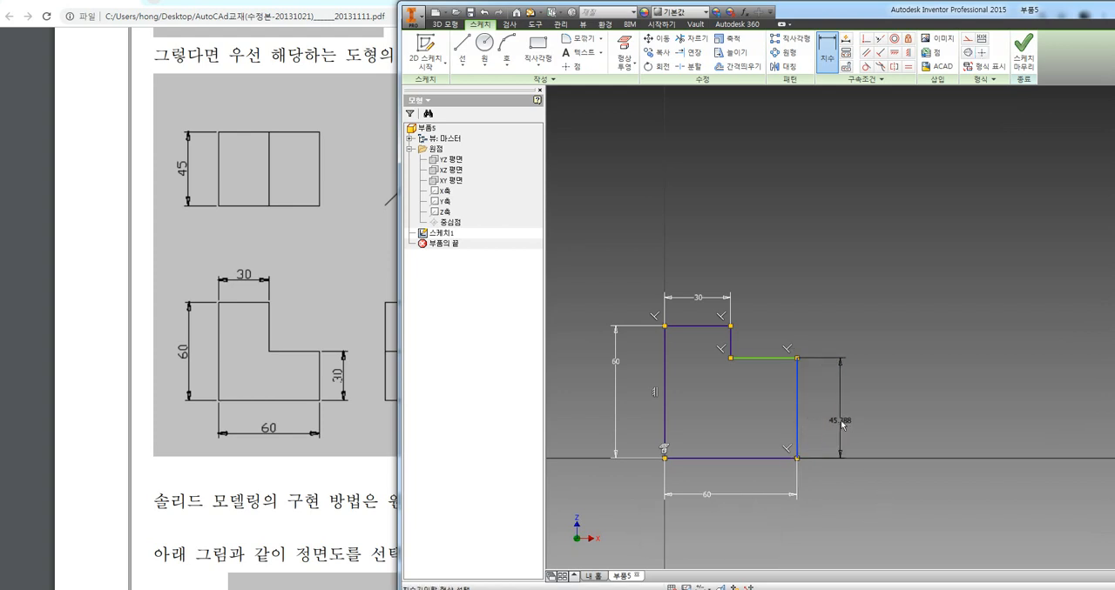
{"action": "left_click", "coordinate": [841, 425]}
{"action": "type", "text": "30"}
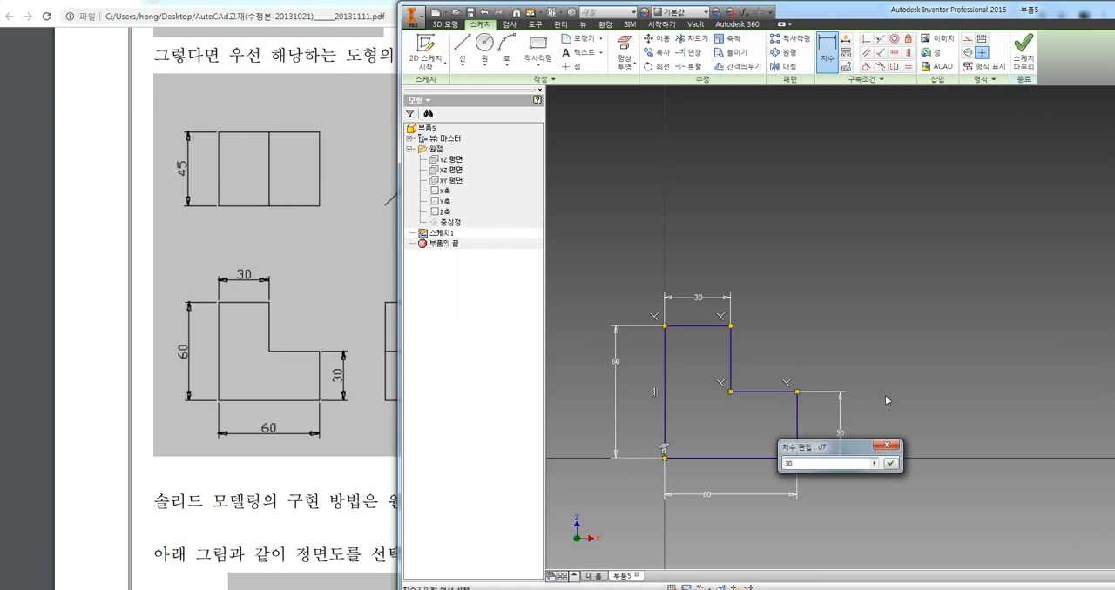
{"action": "key", "text": "Return"}
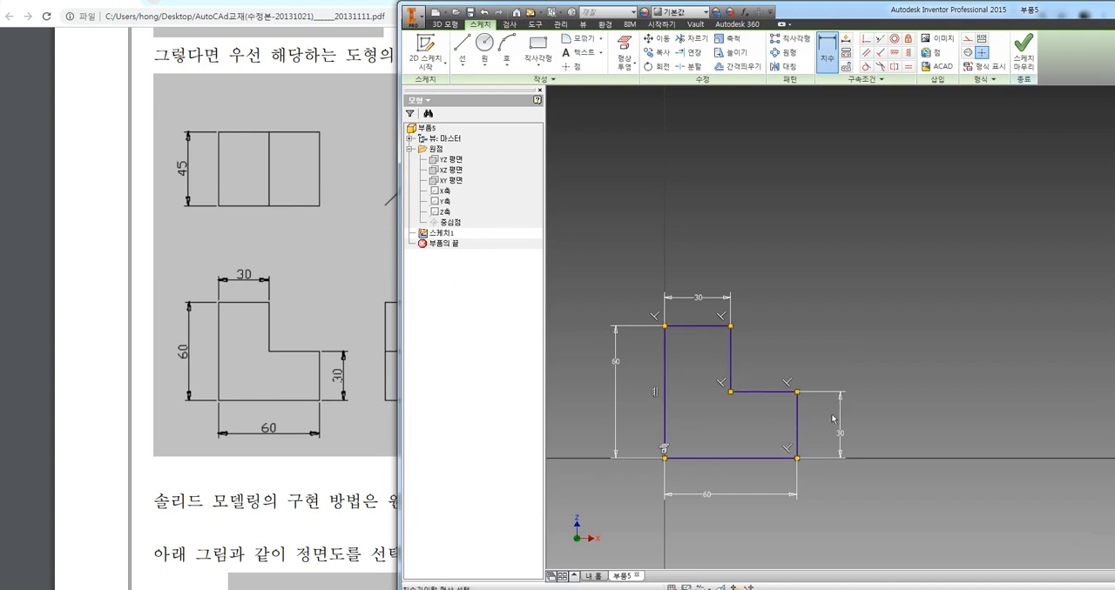
{"action": "key", "text": "Escape"}
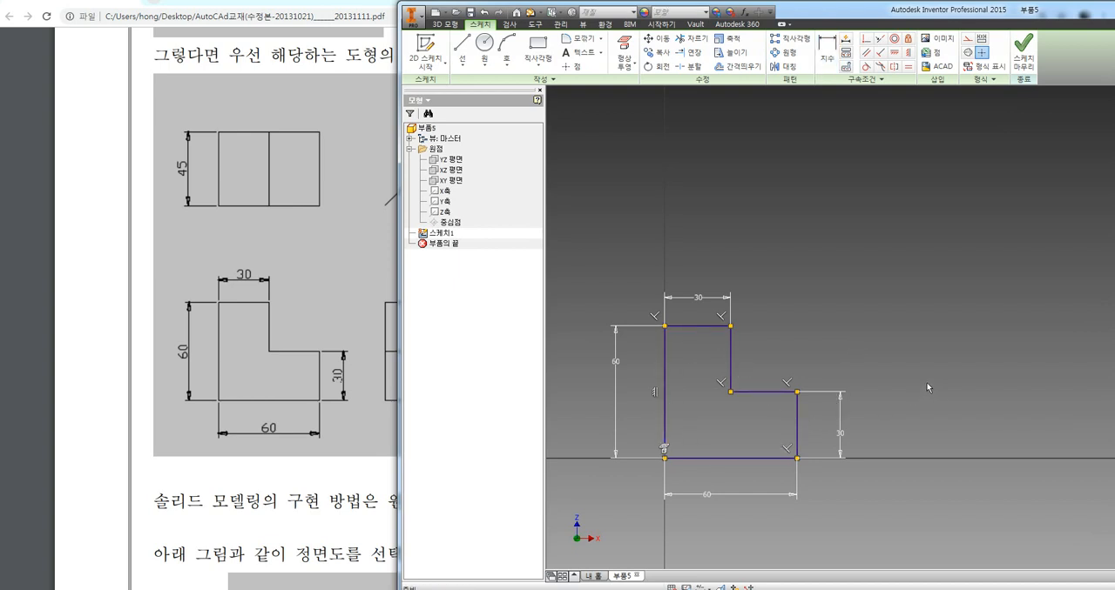
Undo the dimensions on the profile's right, bottom and left edges, keeping only the one on the top edge
{"action": "key", "text": "ctrl+z"}
{"action": "key", "text": "ctrl+z"}
{"action": "key", "text": "ctrl+z"}
{"action": "key", "text": "ctrl+z"}
{"action": "key", "text": "ctrl+z"}
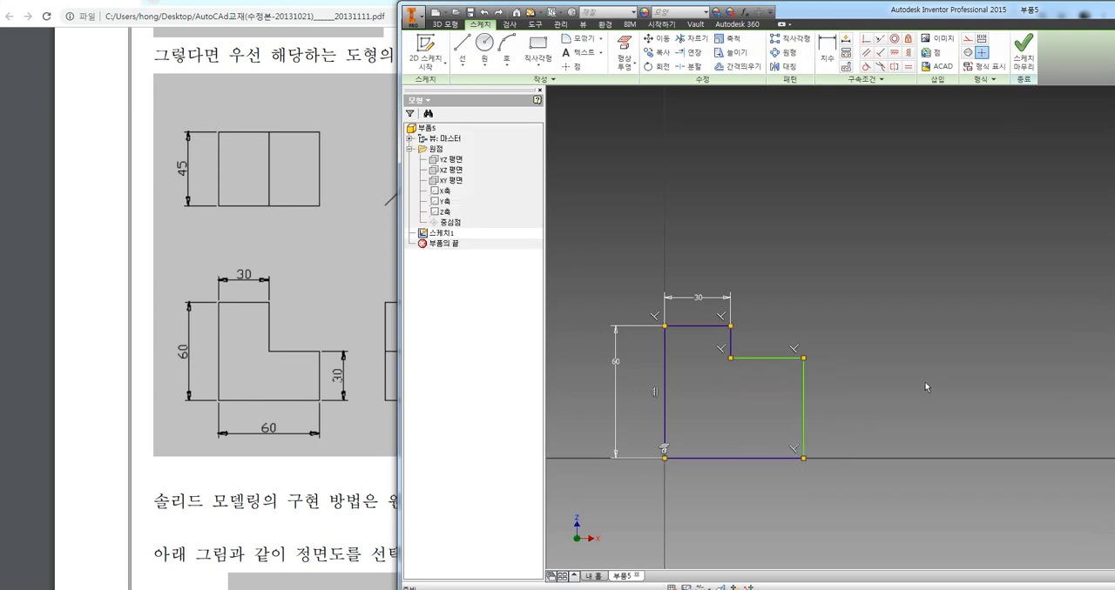
{"action": "key", "text": "ctrl+z"}
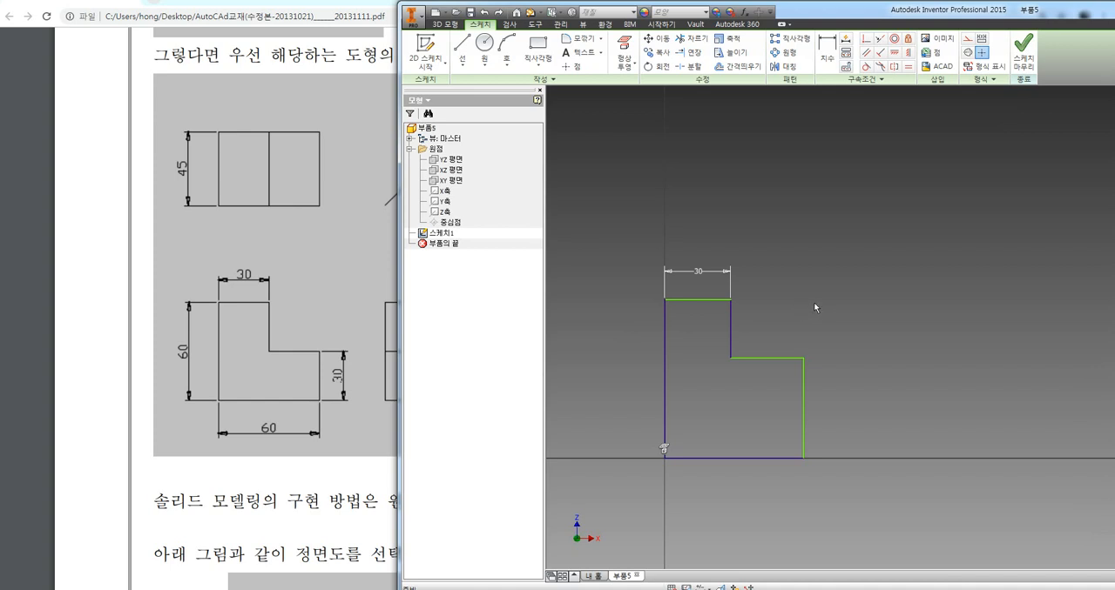
Dimension the profile's left vertical edge at 60 mm, placing the dimension to its left
{"action": "left_click", "coordinate": [827, 50]}
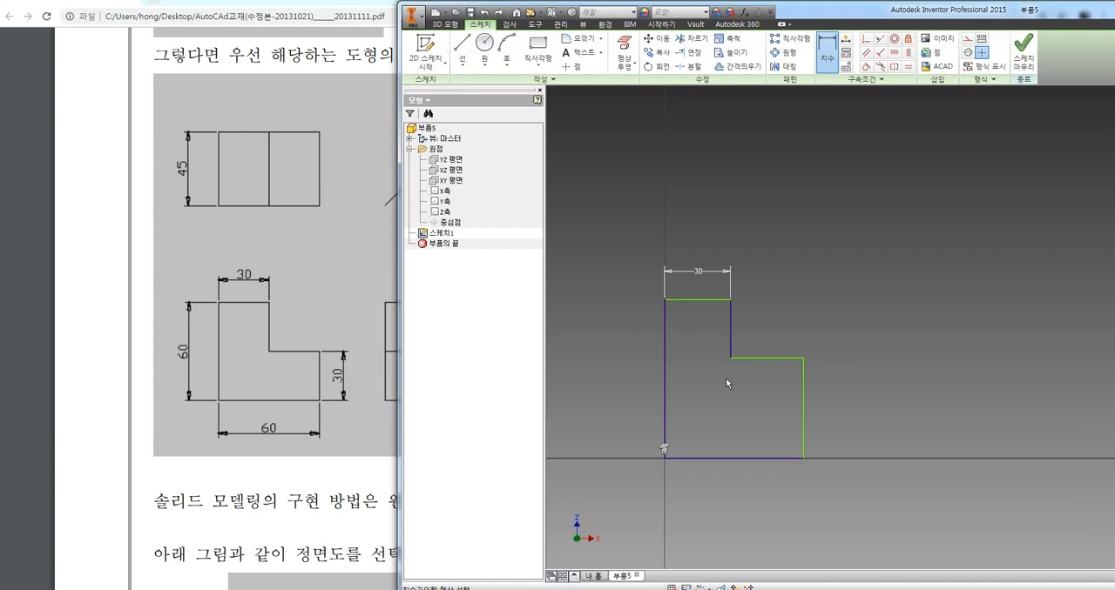
{"action": "left_click", "coordinate": [666, 348]}
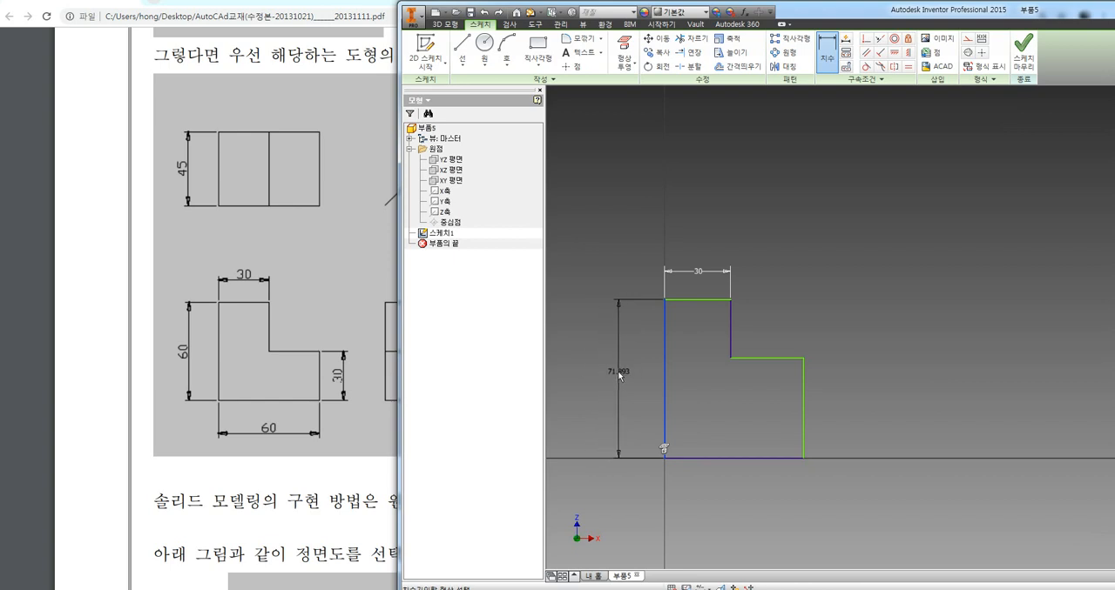
{"action": "left_click", "coordinate": [616, 371]}
{"action": "type", "text": "60"}
{"action": "key", "text": "Return"}
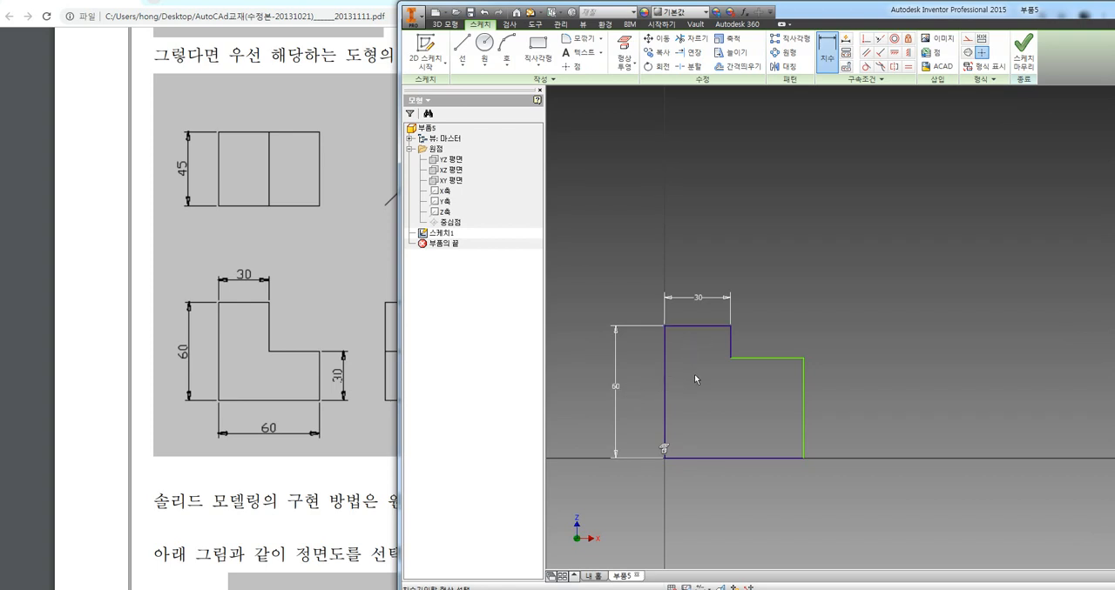
Dimension the short right vertical edge of the profile at 30 mm, placing the dimension outside the shape
{"action": "left_click", "coordinate": [809, 388]}
{"action": "left_click", "coordinate": [831, 408]}
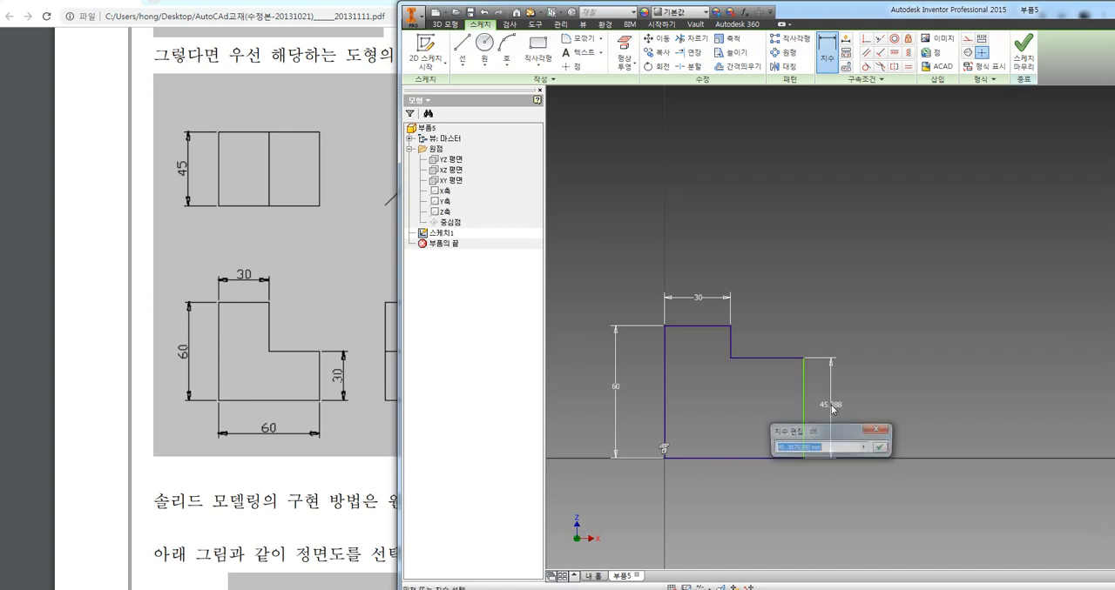
{"action": "type", "text": "30"}
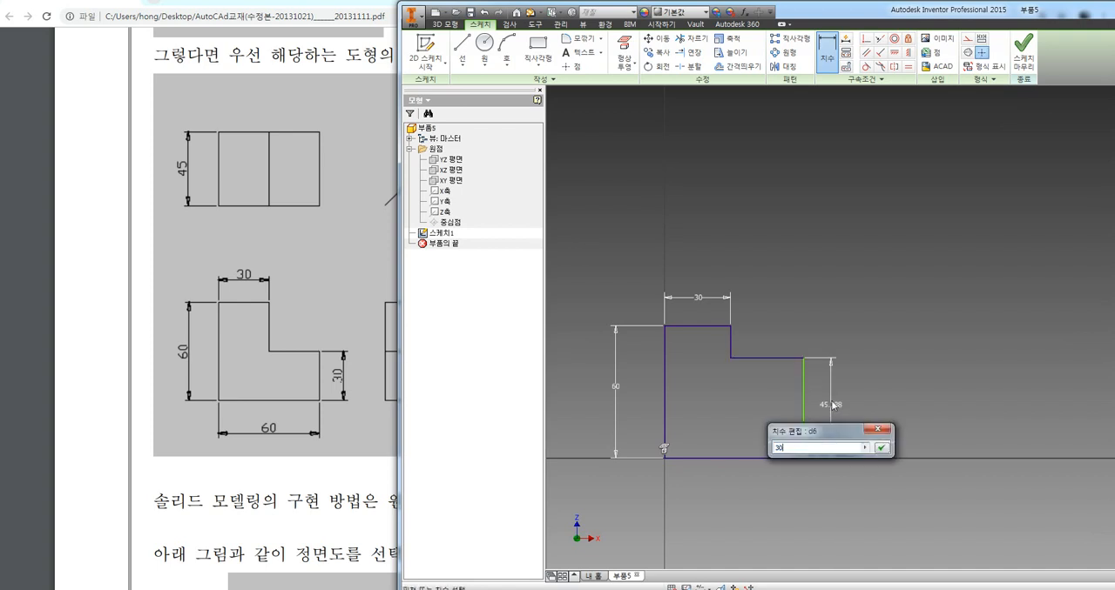
{"action": "key", "text": "Return"}
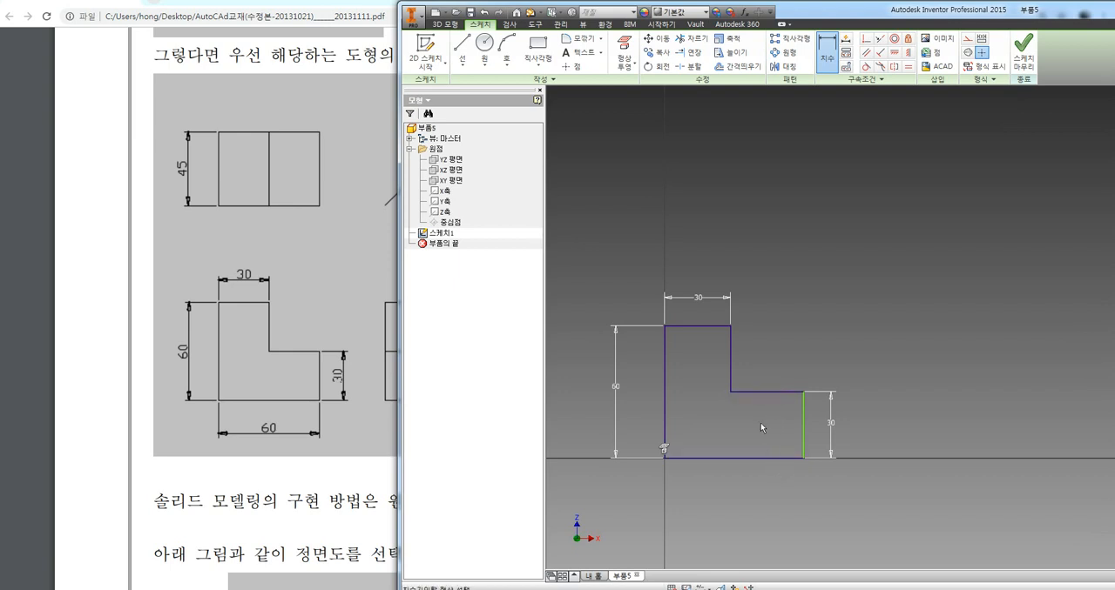
{"action": "left_click", "coordinate": [802, 442]}
{"action": "left_click", "coordinate": [762, 459]}
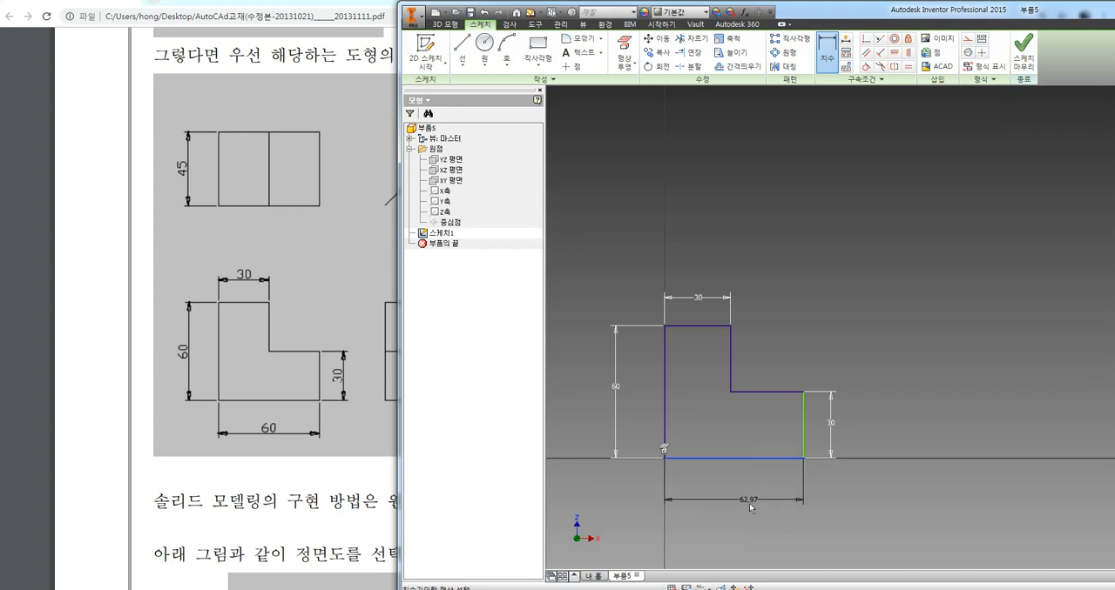
{"action": "left_click", "coordinate": [748, 506]}
{"action": "mouse_move", "coordinate": [670, 439]}
{"action": "left_mouse_down"}
{"action": "mouse_move", "coordinate": [822, 430]}
{"action": "mouse_move", "coordinate": [793, 449]}
{"action": "mouse_move", "coordinate": [809, 411]}
{"action": "mouse_move", "coordinate": [802, 428]}
{"action": "mouse_move", "coordinate": [815, 450]}
{"action": "left_mouse_up"}
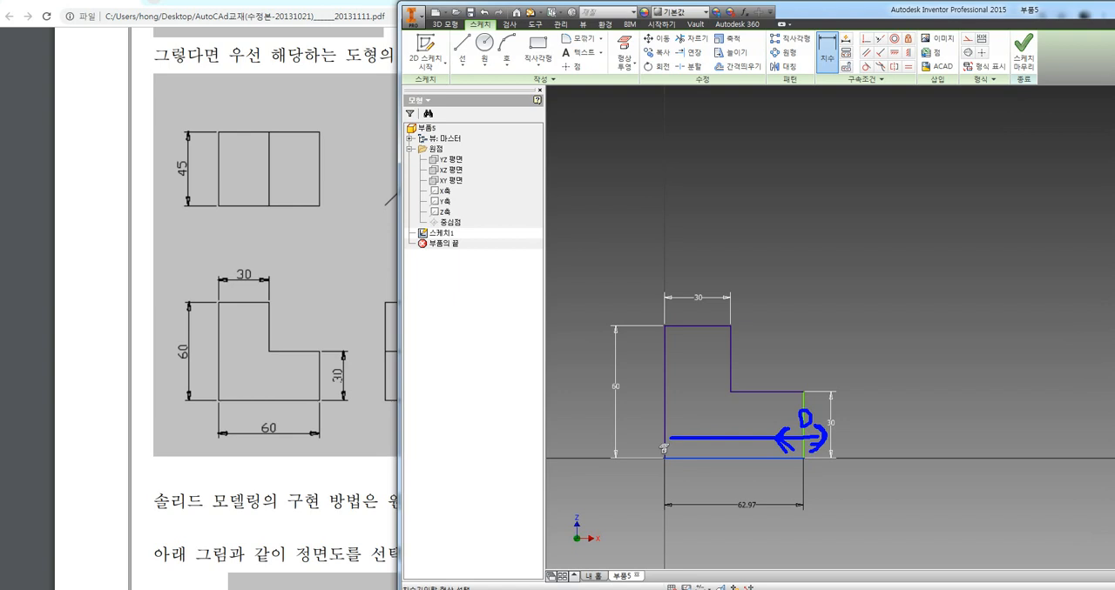
{"action": "key", "text": "Escape"}
{"action": "key", "text": "Escape"}
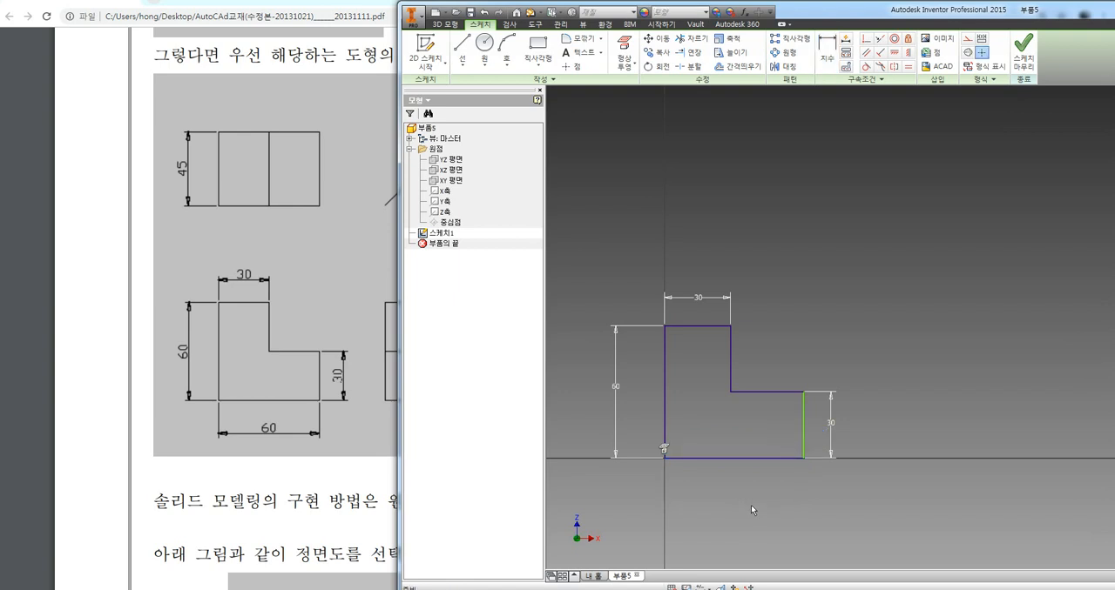
Dimension the profile's bottom edge at 60 mm below the shape and end dimensioning
{"action": "left_click", "coordinate": [828, 54]}
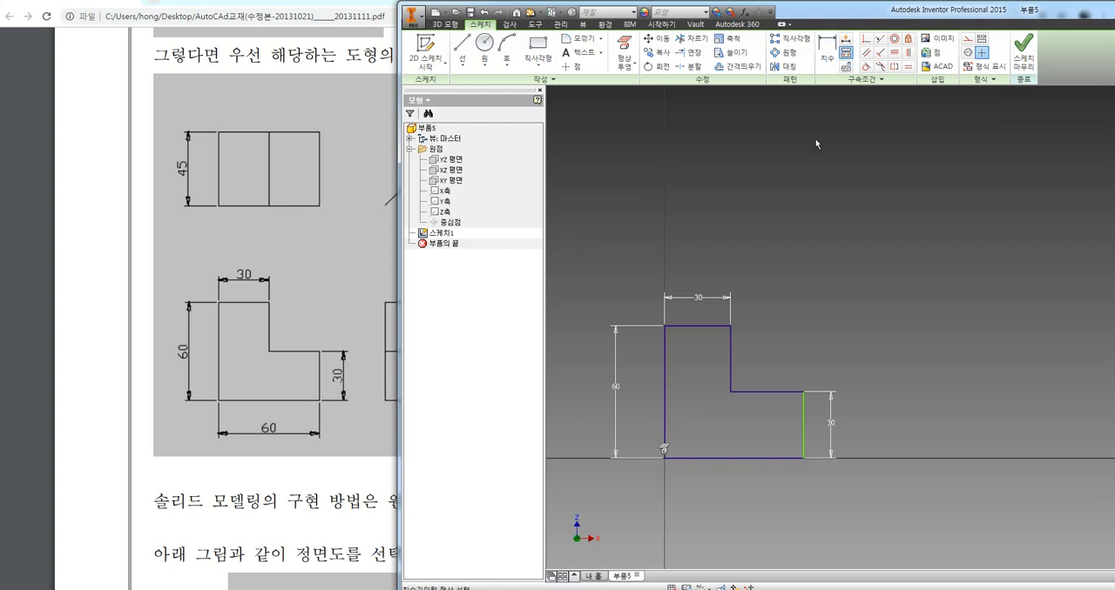
{"action": "left_click", "coordinate": [765, 459]}
{"action": "left_click", "coordinate": [742, 506]}
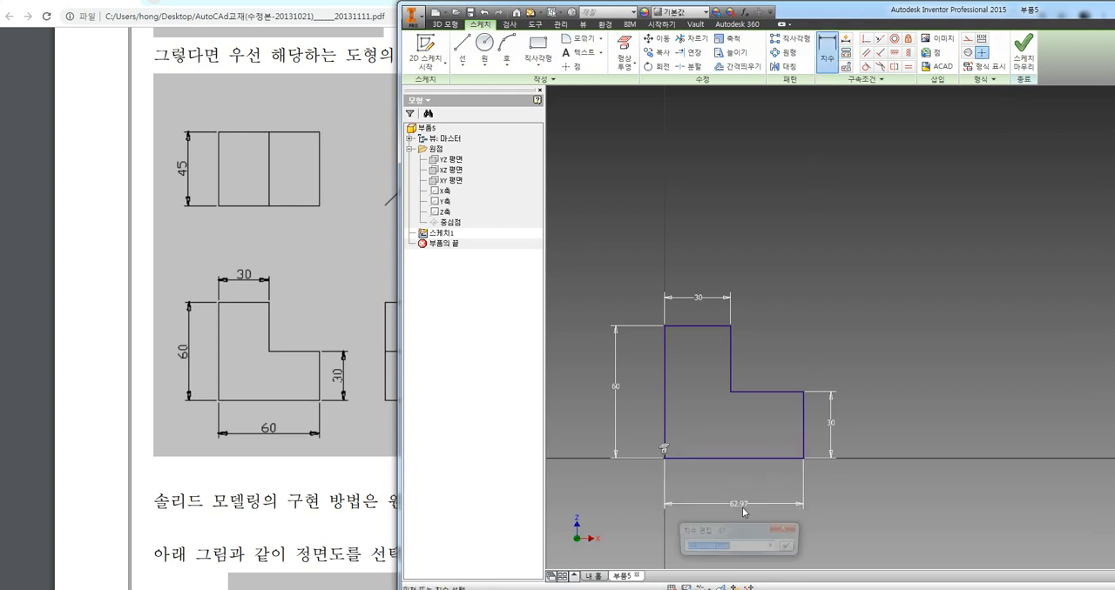
{"action": "type", "text": "60"}
{"action": "key", "text": "Return"}
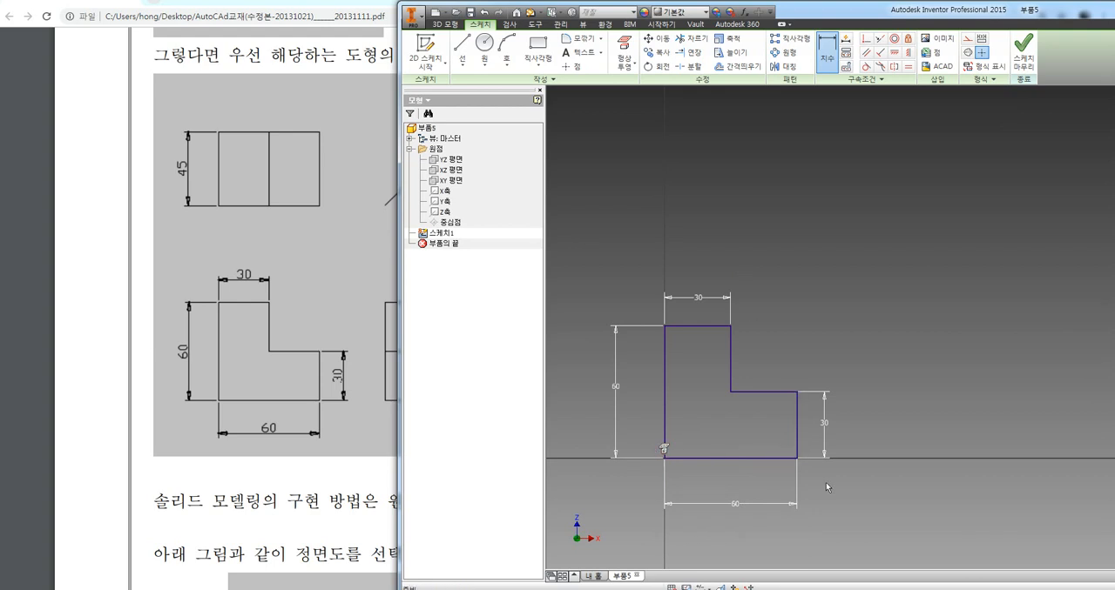
{"action": "key", "text": "Escape"}
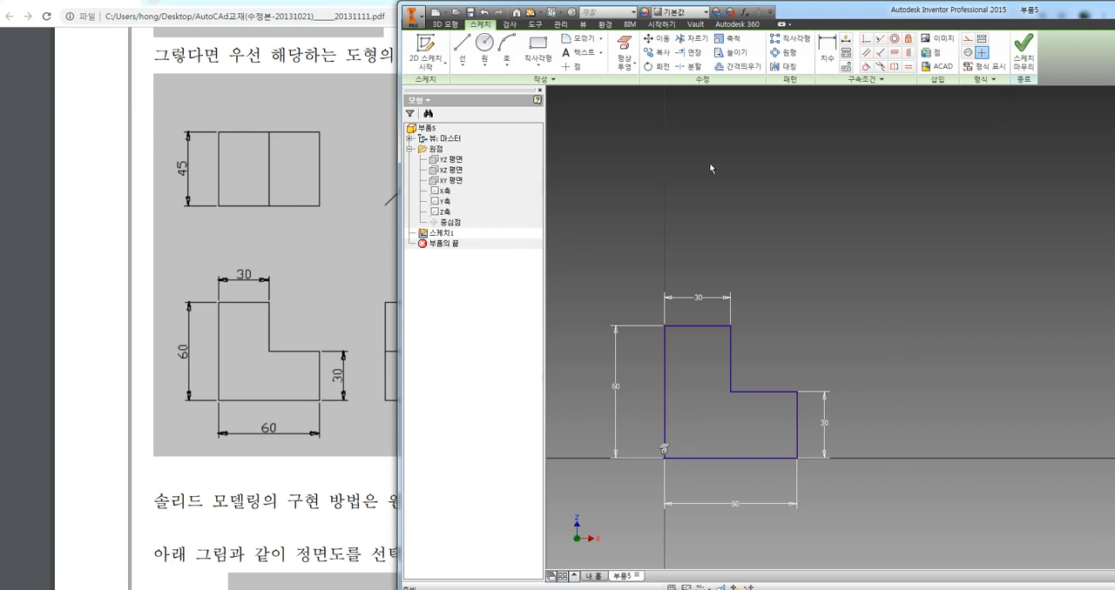
Try to add another dimension to the step's horizontal edge, then cancel the linked dimension
{"action": "left_click", "coordinate": [826, 48]}
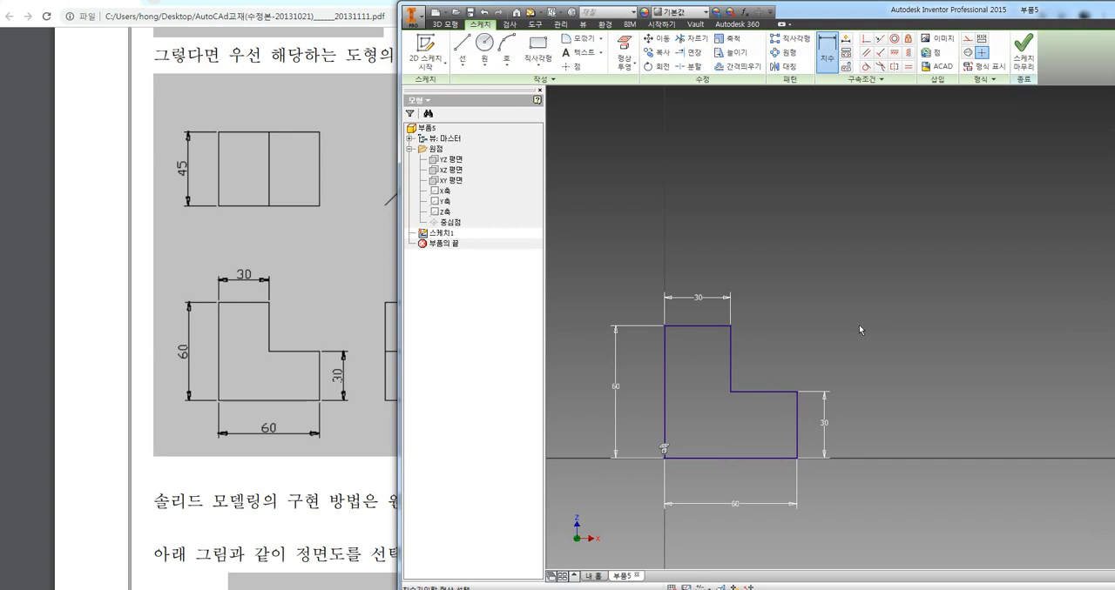
{"action": "left_click", "coordinate": [781, 393]}
{"action": "left_click", "coordinate": [854, 275]}
{"action": "left_click_drag", "start_coordinate": [641, 36], "coordinate": [661, 140]}
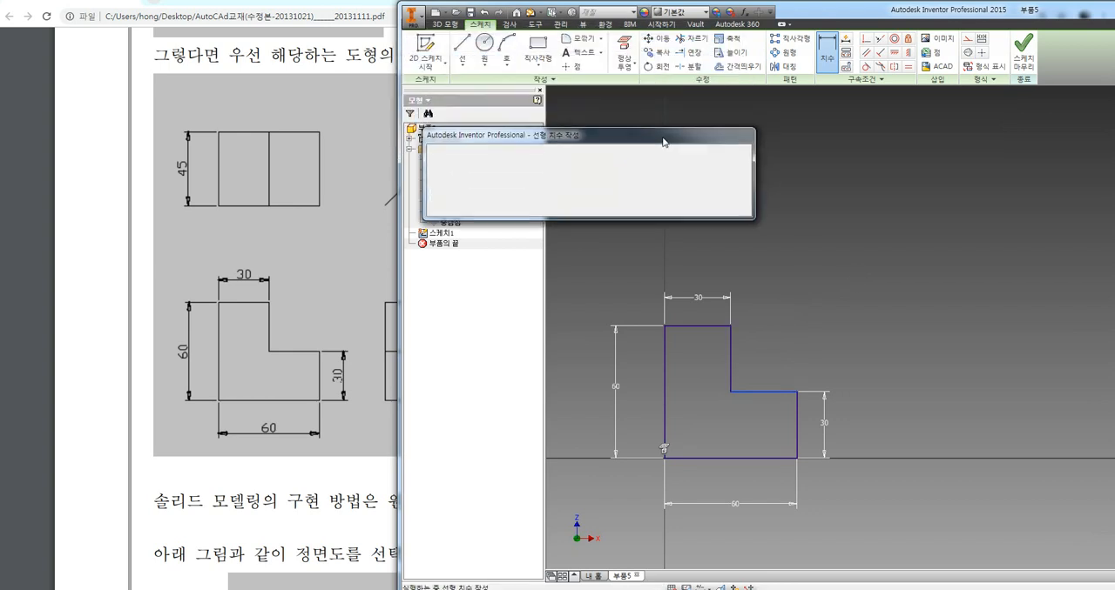
{"action": "left_click_drag", "start_coordinate": [578, 142], "coordinate": [506, 146]}
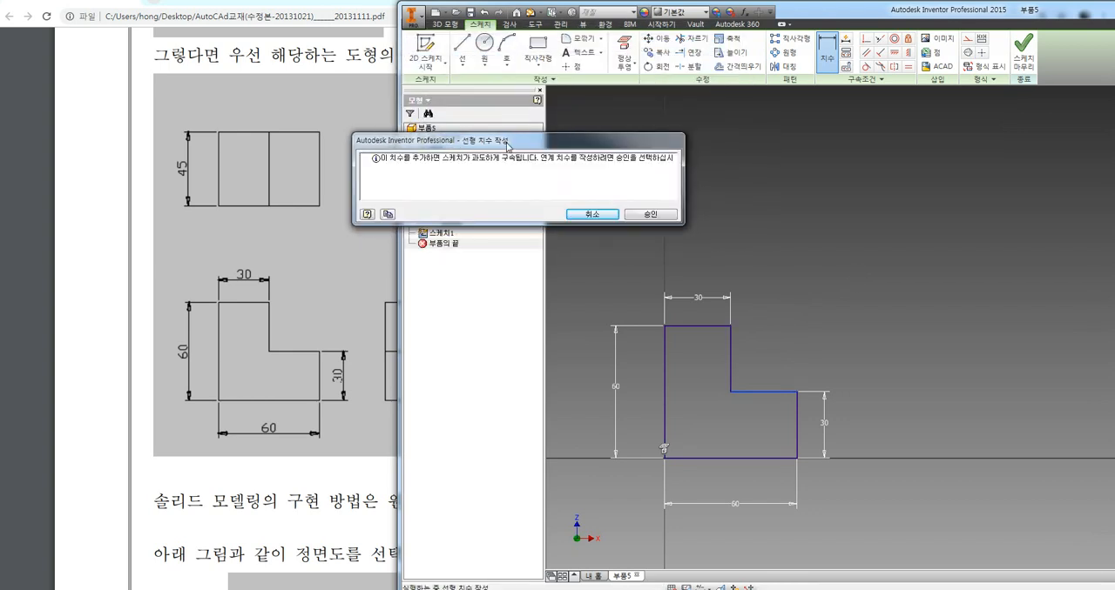
{"action": "left_click", "coordinate": [604, 217]}
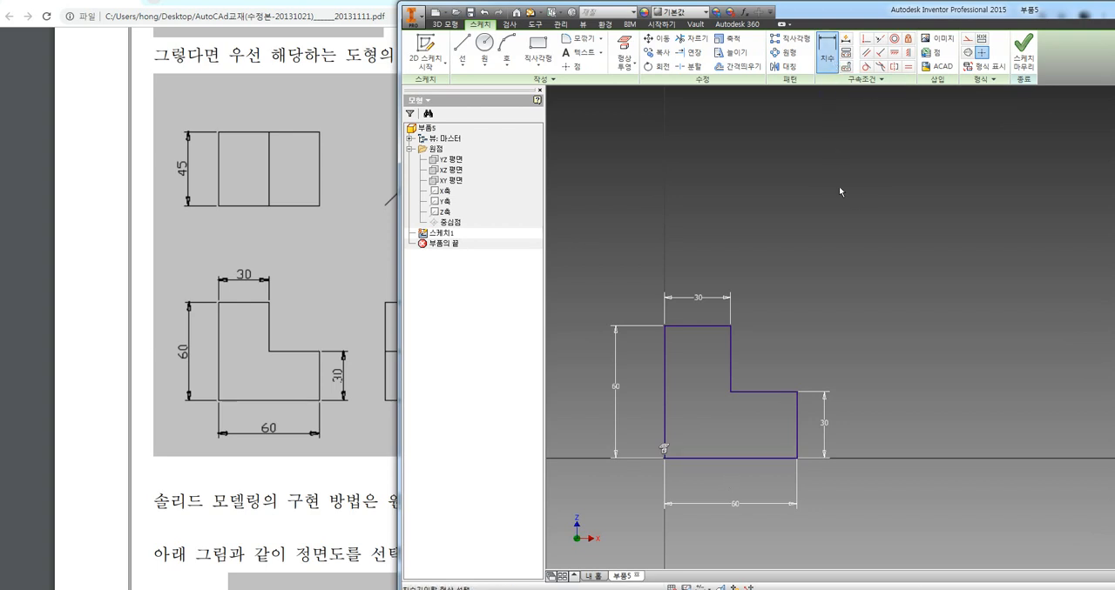
{"action": "left_click", "coordinate": [778, 391]}
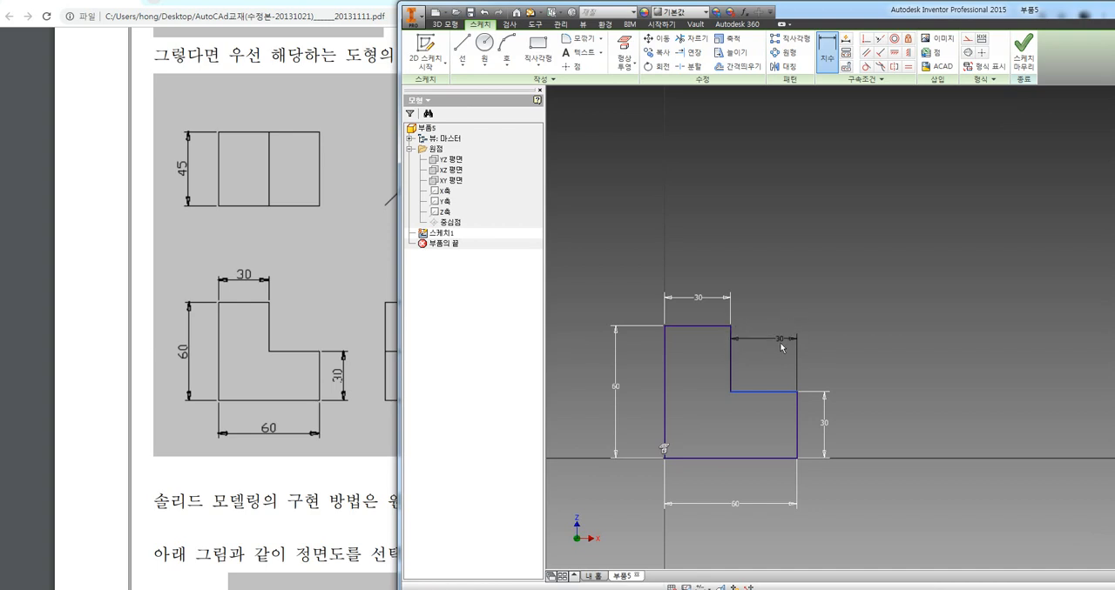
{"action": "key", "text": "Escape"}
{"action": "mouse_move", "coordinate": [710, 306]}
{"action": "left_mouse_down"}
{"action": "mouse_move", "coordinate": [690, 308]}
{"action": "mouse_move", "coordinate": [719, 314]}
{"action": "left_mouse_up"}
{"action": "mouse_move", "coordinate": [748, 512]}
{"action": "left_mouse_down"}
{"action": "mouse_move", "coordinate": [730, 486]}
{"action": "mouse_move", "coordinate": [747, 516]}
{"action": "left_mouse_up"}
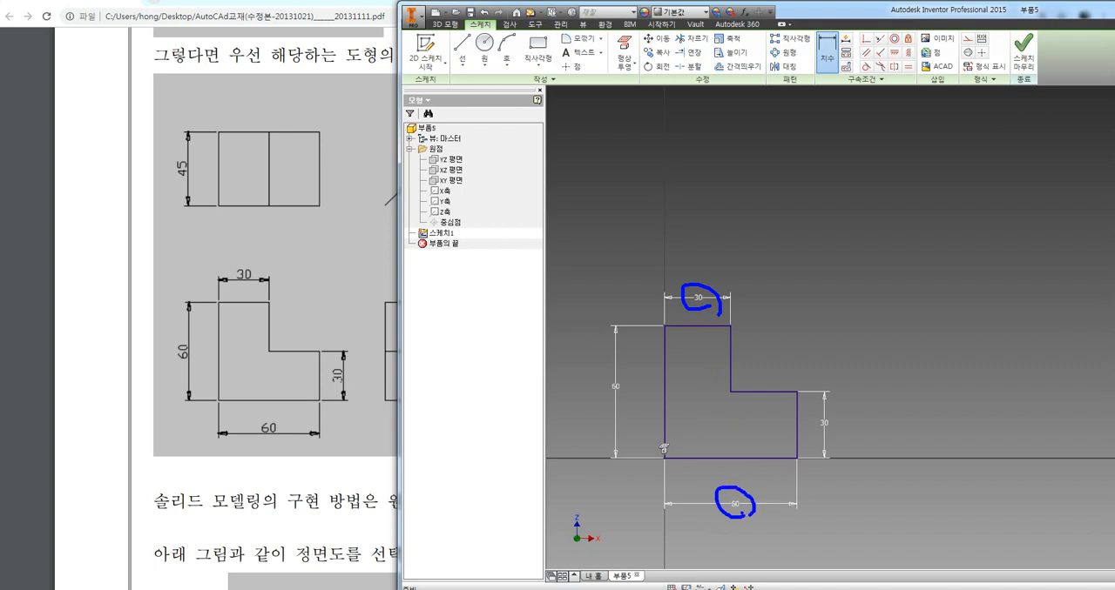
{"action": "mouse_move", "coordinate": [770, 375]}
{"action": "left_mouse_down"}
{"action": "mouse_move", "coordinate": [746, 407]}
{"action": "mouse_move", "coordinate": [785, 416]}
{"action": "left_mouse_up"}
{"action": "mouse_move", "coordinate": [726, 307]}
{"action": "left_mouse_down"}
{"action": "mouse_move", "coordinate": [690, 289]}
{"action": "mouse_move", "coordinate": [710, 304]}
{"action": "left_mouse_up"}
{"action": "mouse_move", "coordinate": [747, 514]}
{"action": "left_mouse_down"}
{"action": "mouse_move", "coordinate": [707, 498]}
{"action": "mouse_move", "coordinate": [741, 520]}
{"action": "left_mouse_up"}
{"action": "key", "text": "Escape"}
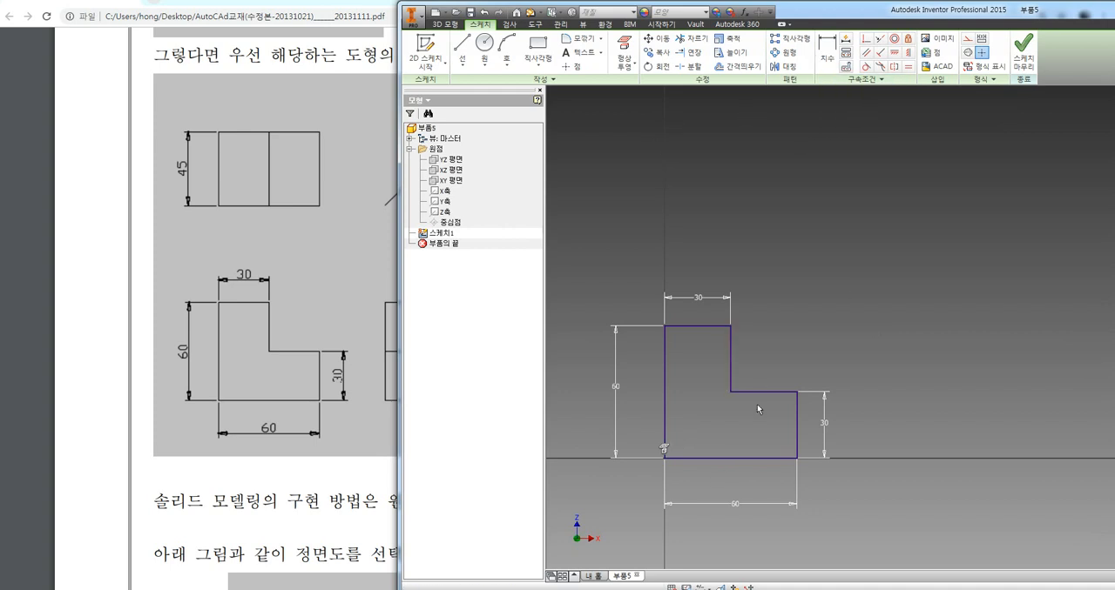
Try again to dimension the horizontal edge of the step, declining the driven dimension and leaving the command
{"action": "left_click", "coordinate": [826, 53]}
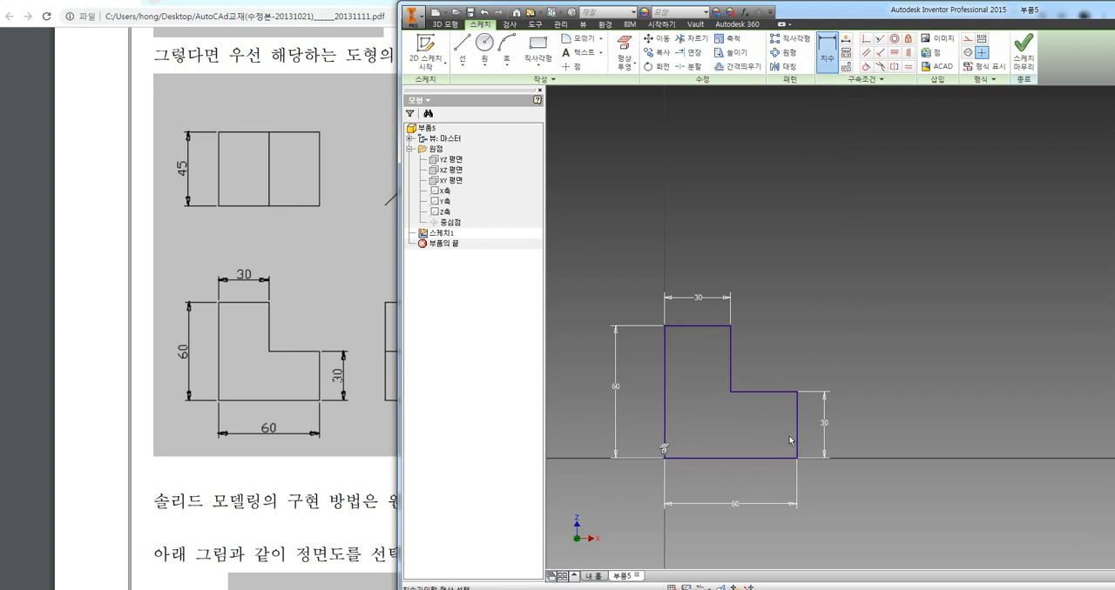
{"action": "left_click", "coordinate": [736, 392]}
{"action": "left_click", "coordinate": [763, 361]}
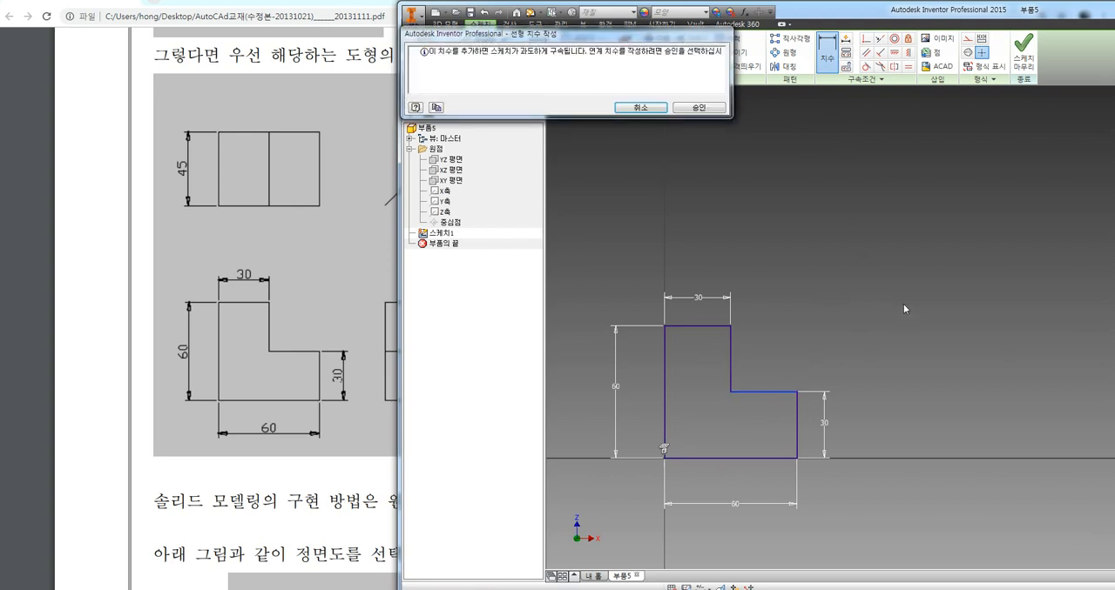
{"action": "left_click", "coordinate": [633, 107]}
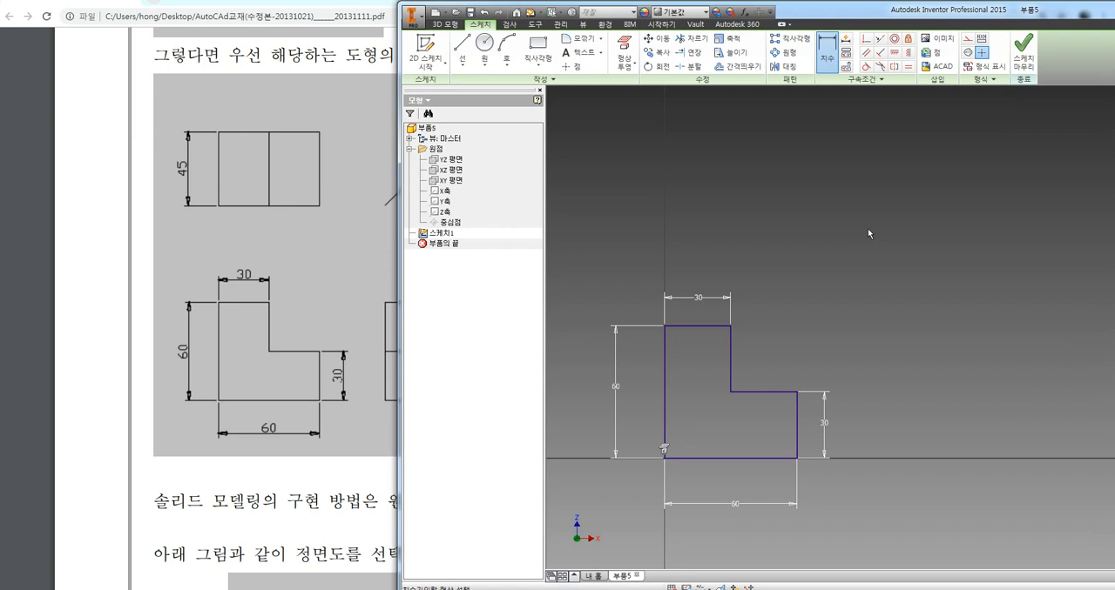
{"action": "key", "text": "Escape"}
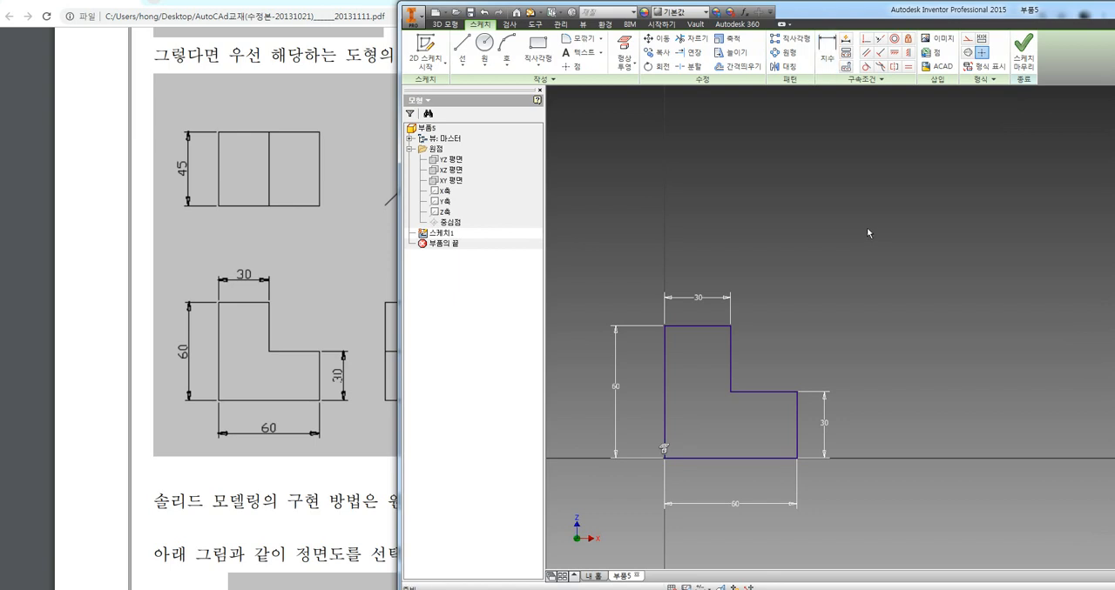
Replace the dimension above the profile's top edge with a 35 mm dimension on the step's horizontal edge
{"action": "left_click", "coordinate": [716, 301]}
{"action": "key", "text": "Delete"}
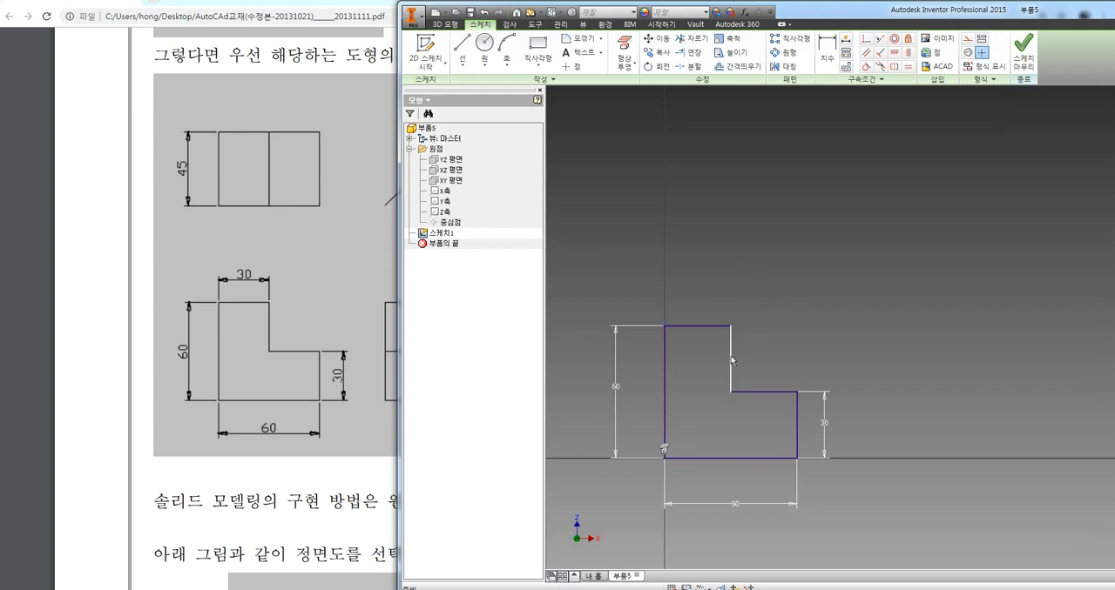
{"action": "key", "text": "d"}
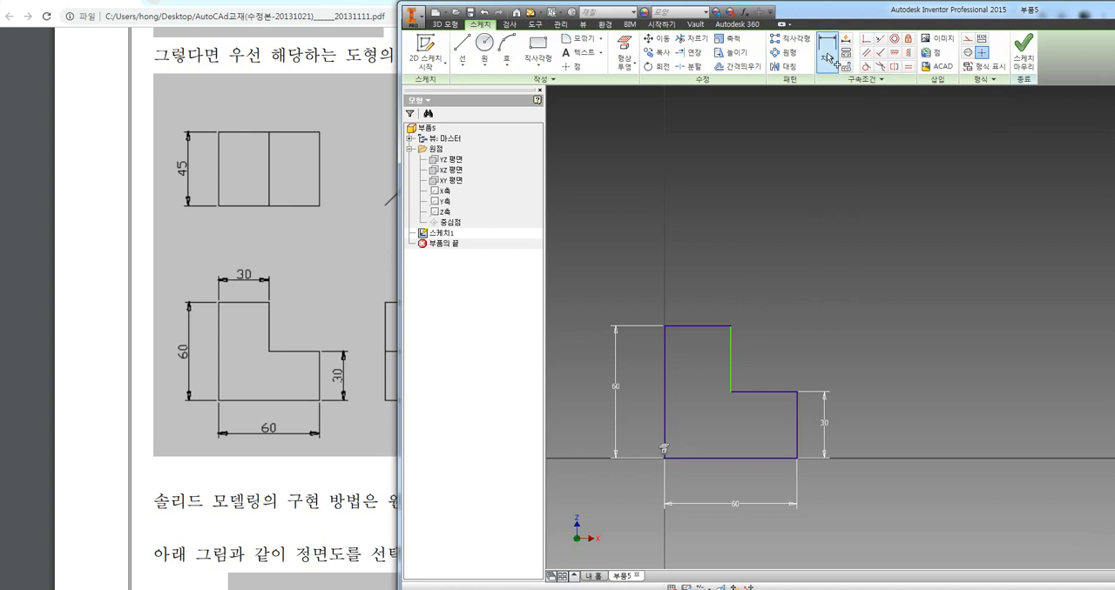
{"action": "left_click", "coordinate": [778, 391]}
{"action": "left_click", "coordinate": [774, 306]}
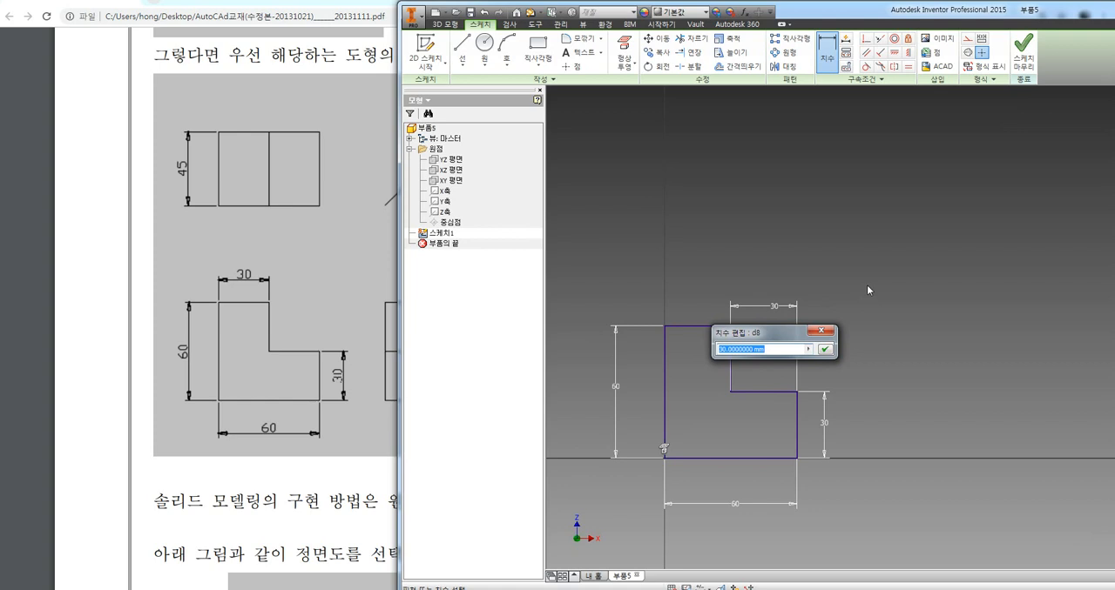
{"action": "type", "text": "35"}
{"action": "key", "text": "Return"}
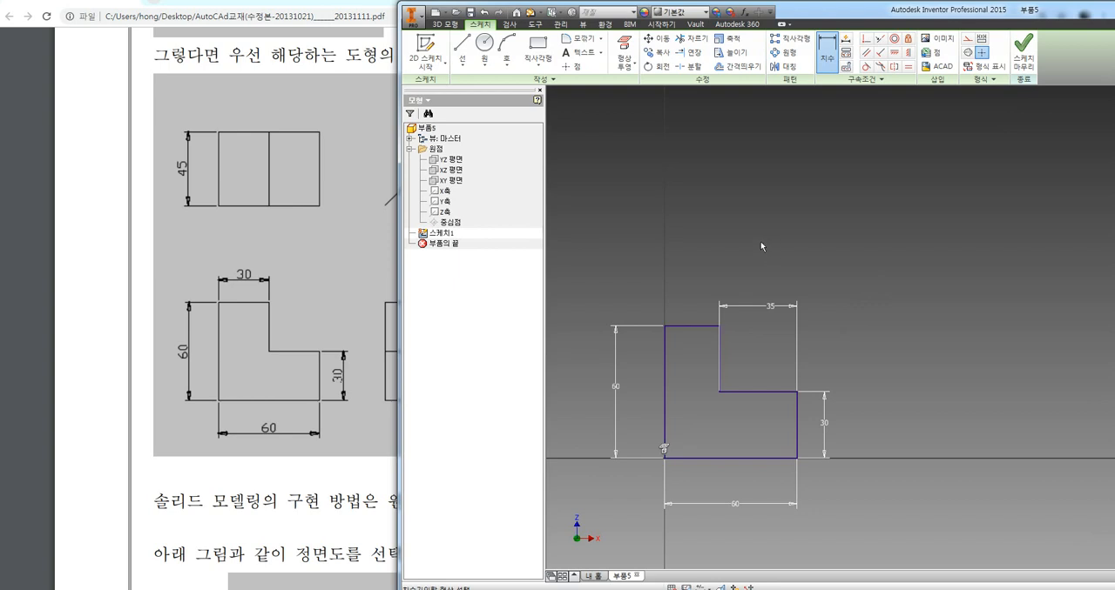
Set the step's horizontal edge dimension to 40 mm and the profile's overall height to 70 mm
{"action": "left_click", "coordinate": [771, 309]}
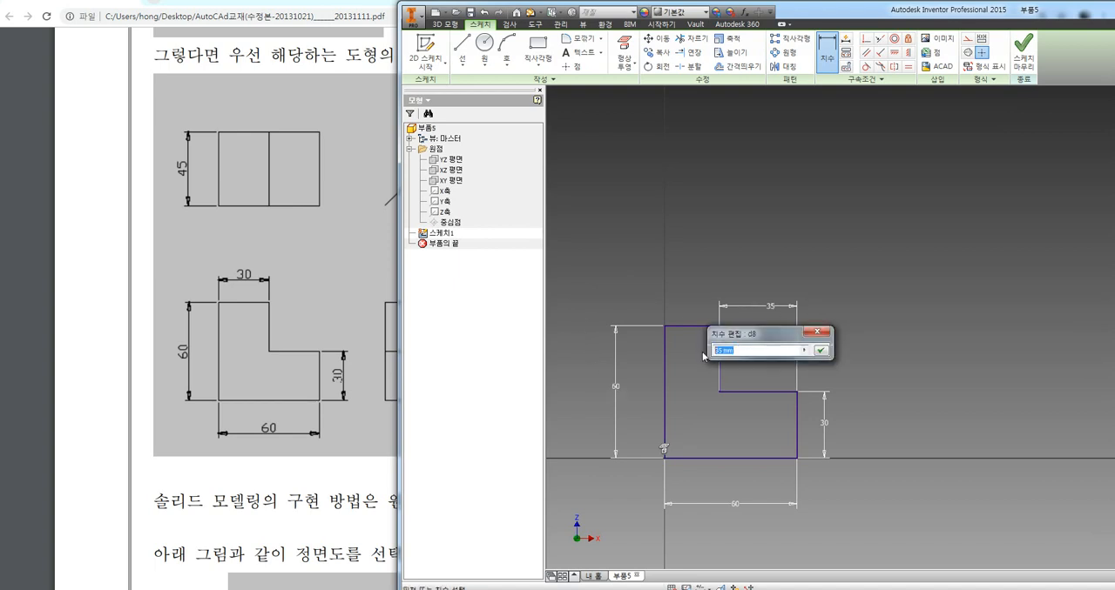
{"action": "type", "text": "40"}
{"action": "key", "text": "Return"}
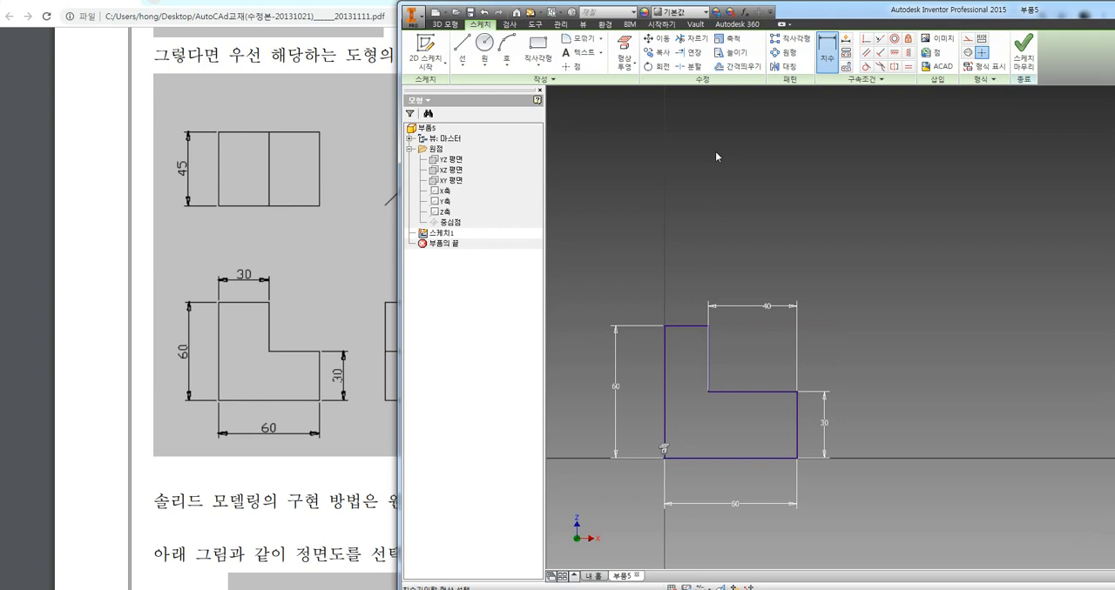
{"action": "left_click", "coordinate": [616, 386]}
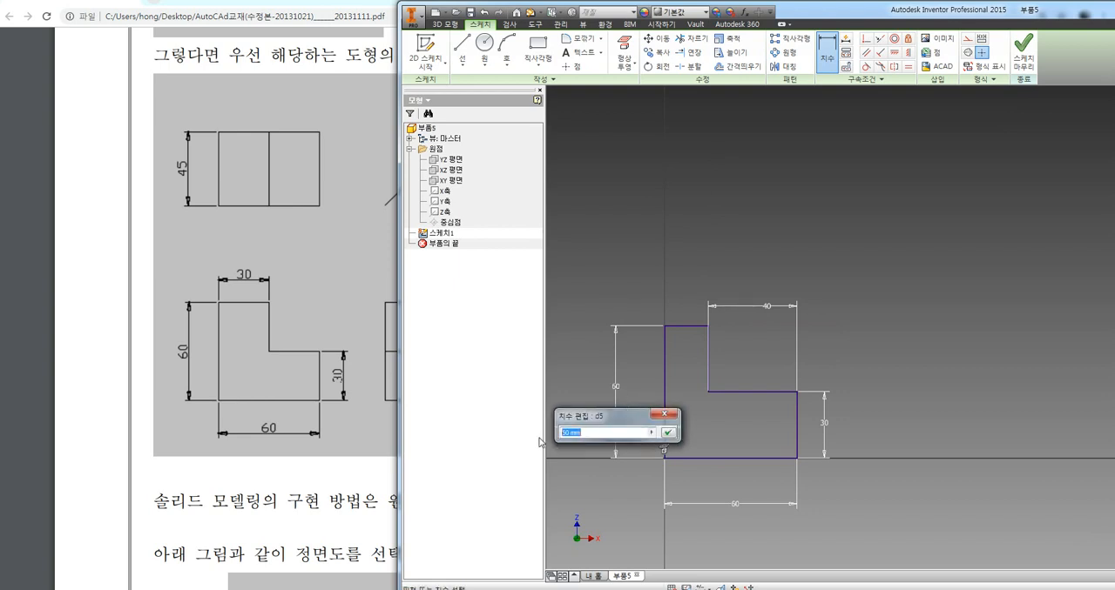
{"action": "type", "text": "70"}
{"action": "key", "text": "Return"}
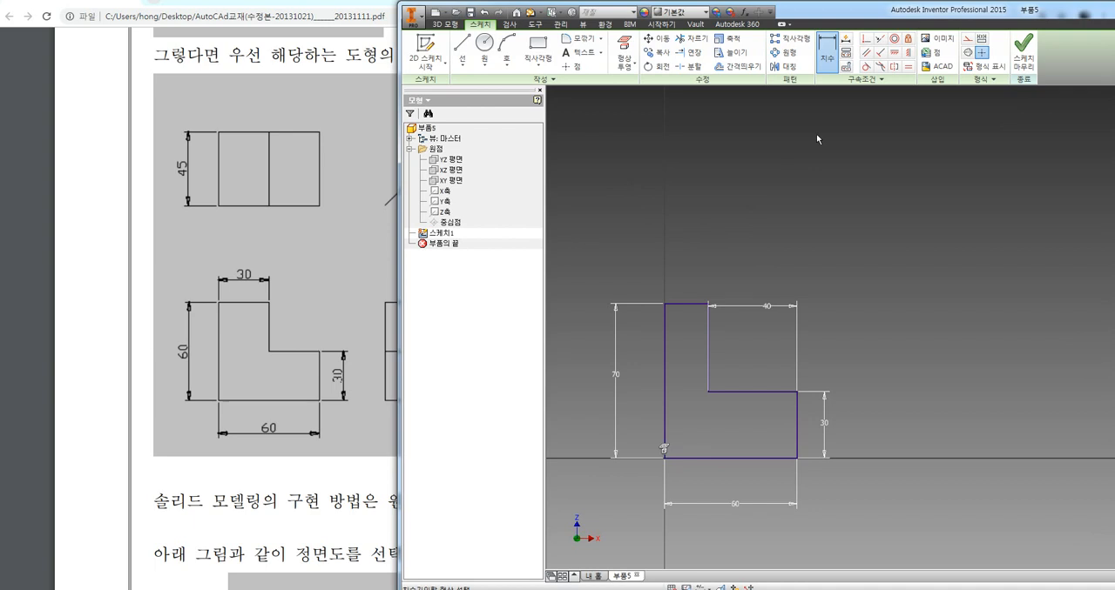
Try the short right vertical edge at 55 mm and set it back to 30 mm
{"action": "left_click", "coordinate": [814, 392]}
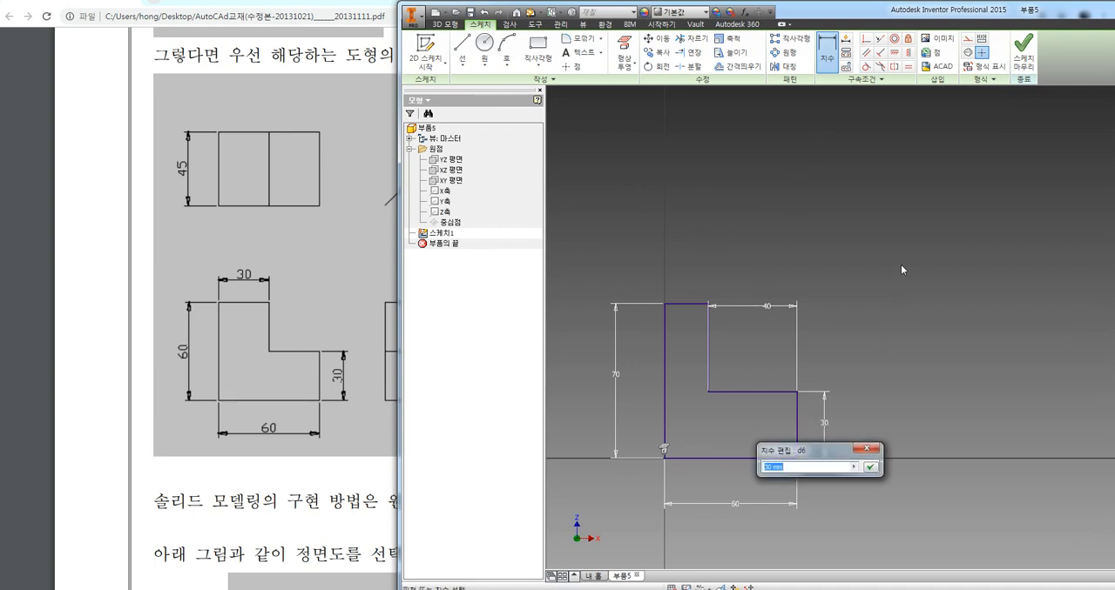
{"action": "type", "text": "55"}
{"action": "key", "text": "Return"}
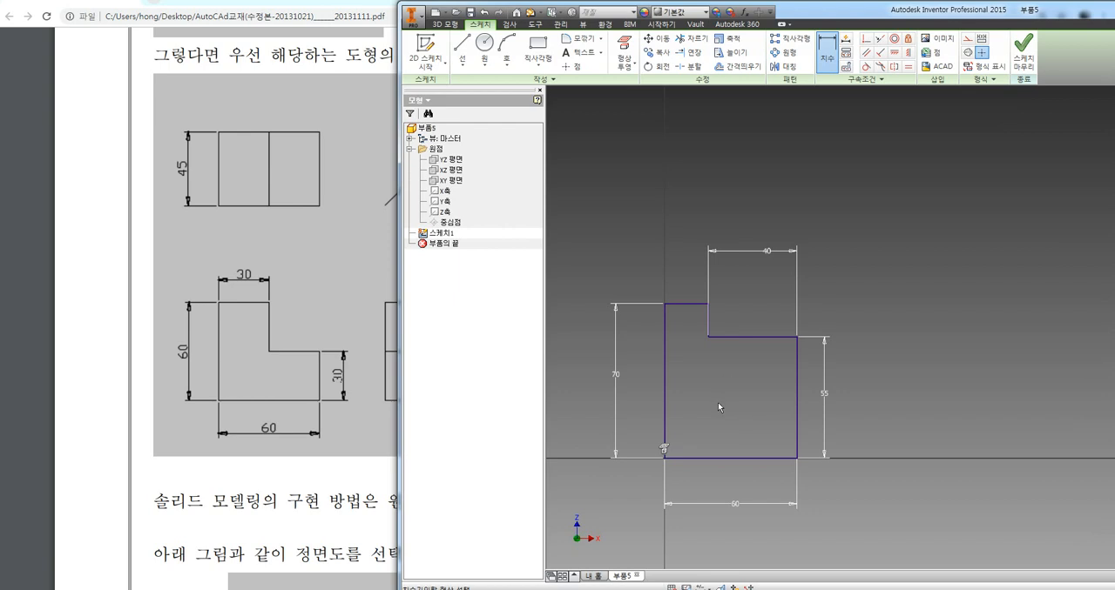
{"action": "double_click", "coordinate": [824, 394]}
{"action": "type", "text": "30"}
{"action": "key", "text": "Return"}
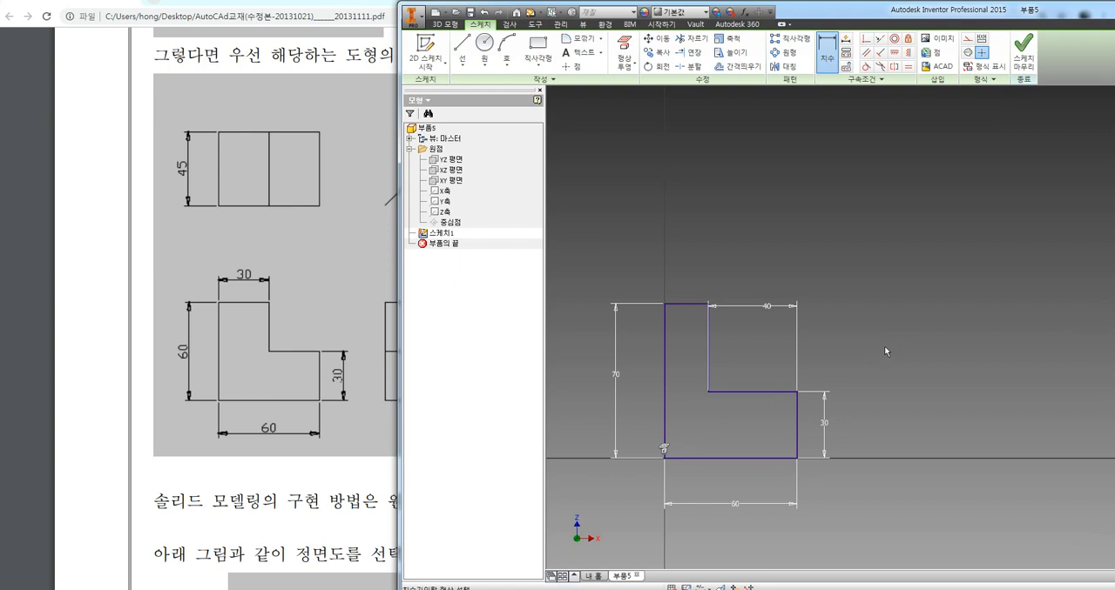
Finish the profile sketch and bring the whole L-shaped outline into view
{"action": "left_click", "coordinate": [1027, 56]}
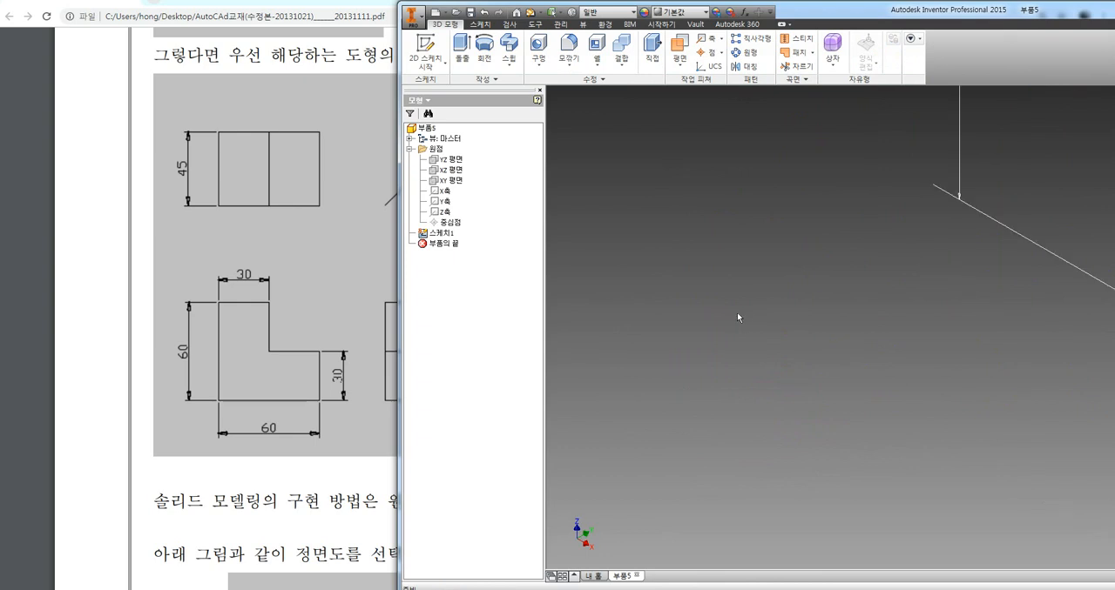
{"action": "mouse_move", "coordinate": [993, 184]}
{"action": "middle_mouse_down"}
{"action": "mouse_move", "coordinate": [958, 194]}
{"action": "mouse_move", "coordinate": [925, 224]}
{"action": "middle_mouse_up"}
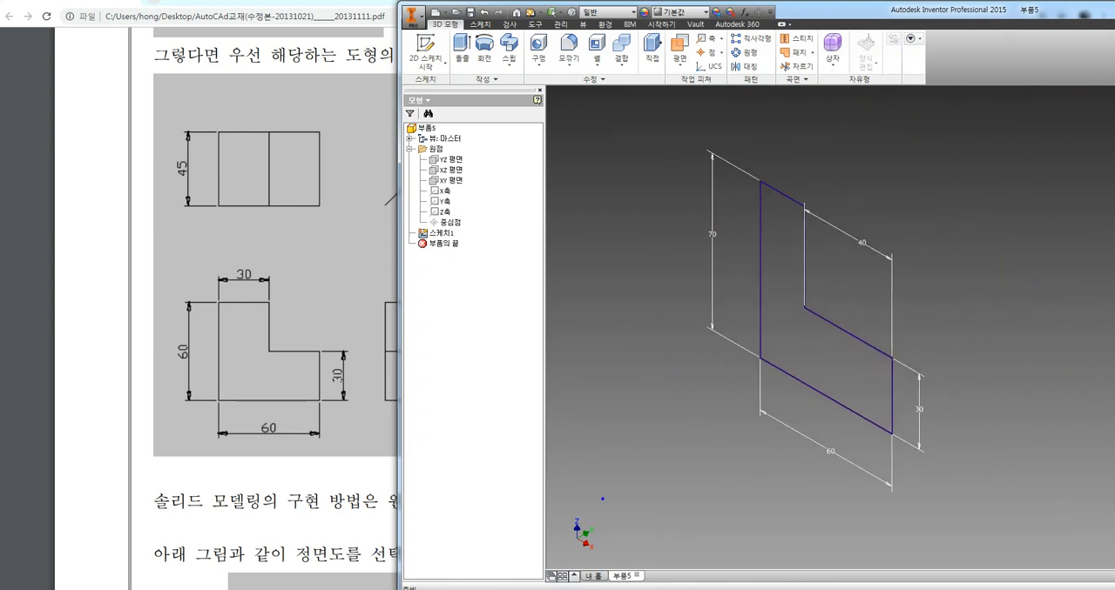
{"action": "mouse_move", "coordinate": [613, 542]}
{"action": "left_mouse_down"}
{"action": "mouse_move", "coordinate": [563, 555]}
{"action": "mouse_move", "coordinate": [608, 513]}
{"action": "mouse_move", "coordinate": [610, 555]}
{"action": "left_mouse_up"}
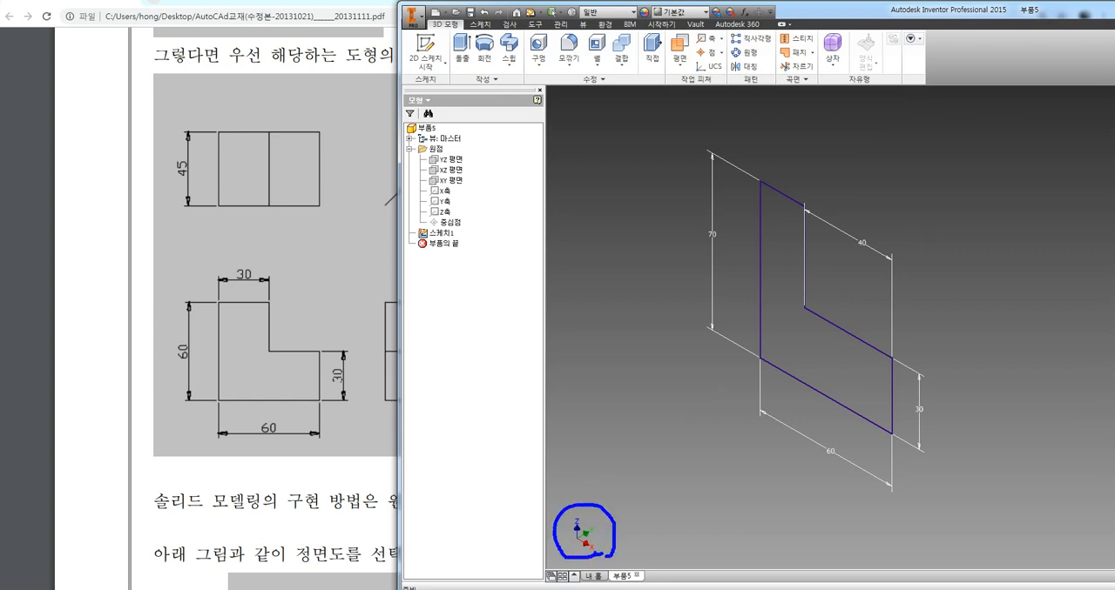
{"action": "mouse_move", "coordinate": [893, 358]}
{"action": "left_mouse_down"}
{"action": "mouse_move", "coordinate": [923, 334]}
{"action": "mouse_move", "coordinate": [933, 350]}
{"action": "mouse_move", "coordinate": [862, 380]}
{"action": "mouse_move", "coordinate": [884, 390]}
{"action": "left_mouse_up"}
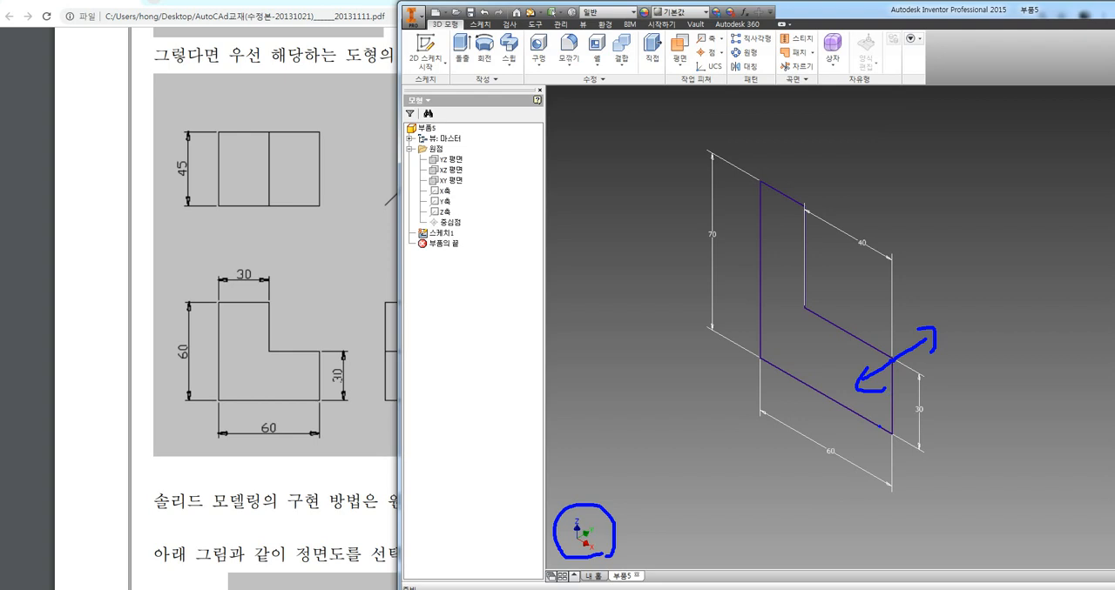
{"action": "mouse_move", "coordinate": [623, 345]}
{"action": "left_mouse_down"}
{"action": "mouse_move", "coordinate": [622, 451]}
{"action": "mouse_move", "coordinate": [705, 448]}
{"action": "mouse_move", "coordinate": [698, 463]}
{"action": "mouse_move", "coordinate": [607, 360]}
{"action": "left_mouse_up"}
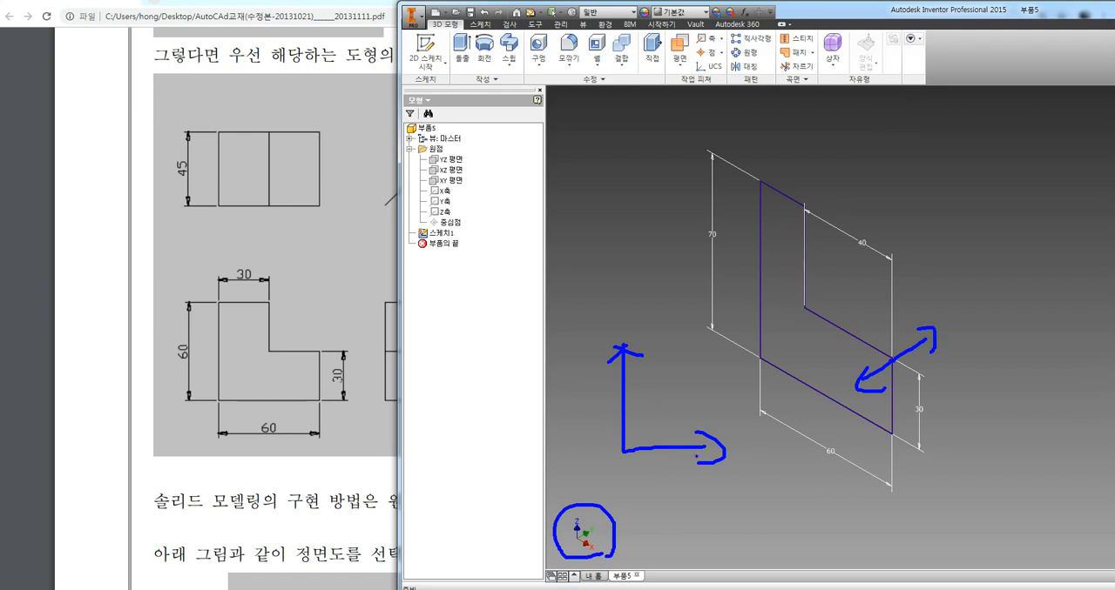
{"action": "key", "text": "Escape"}
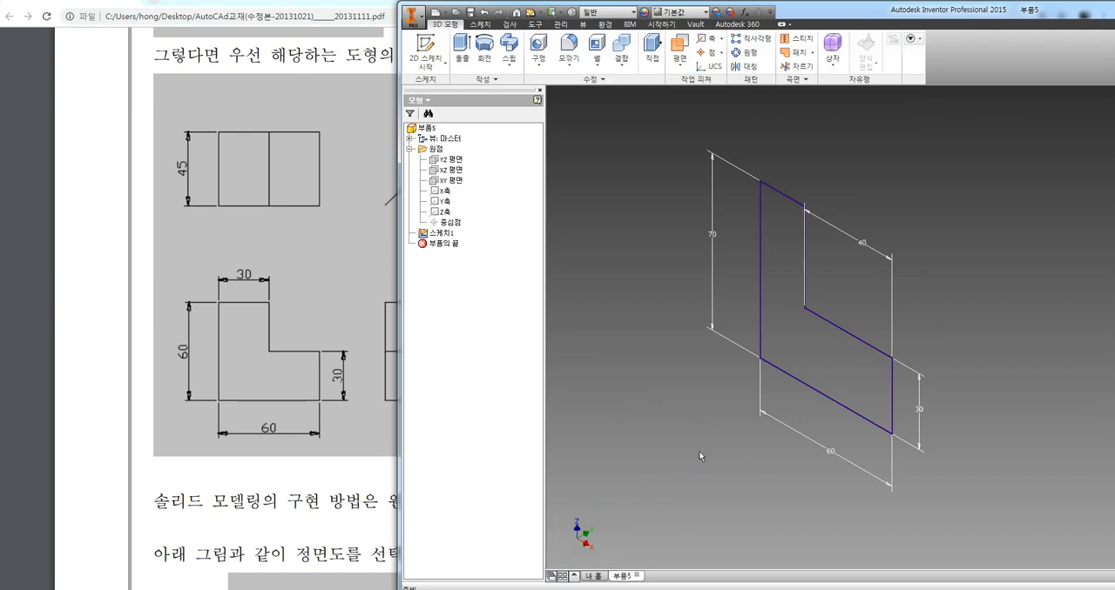
Start extruding the L-shaped profile, trying a distance of 20 mm and setting it to 40 mm
{"action": "left_click", "coordinate": [462, 49]}
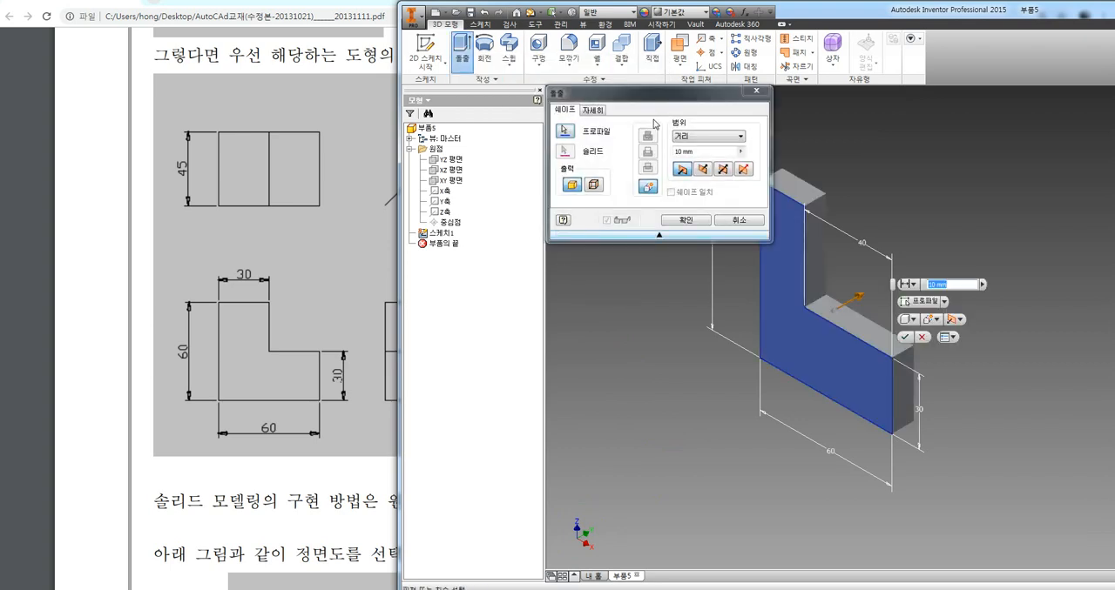
{"action": "left_click_drag", "start_coordinate": [661, 97], "coordinate": [488, 119]}
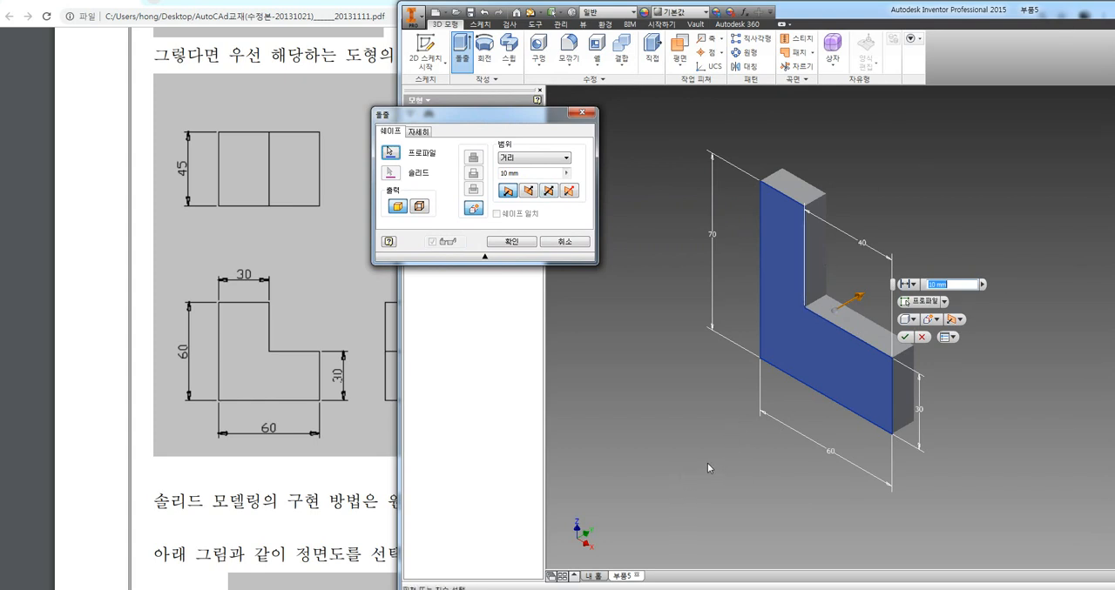
{"action": "left_click", "coordinate": [392, 154]}
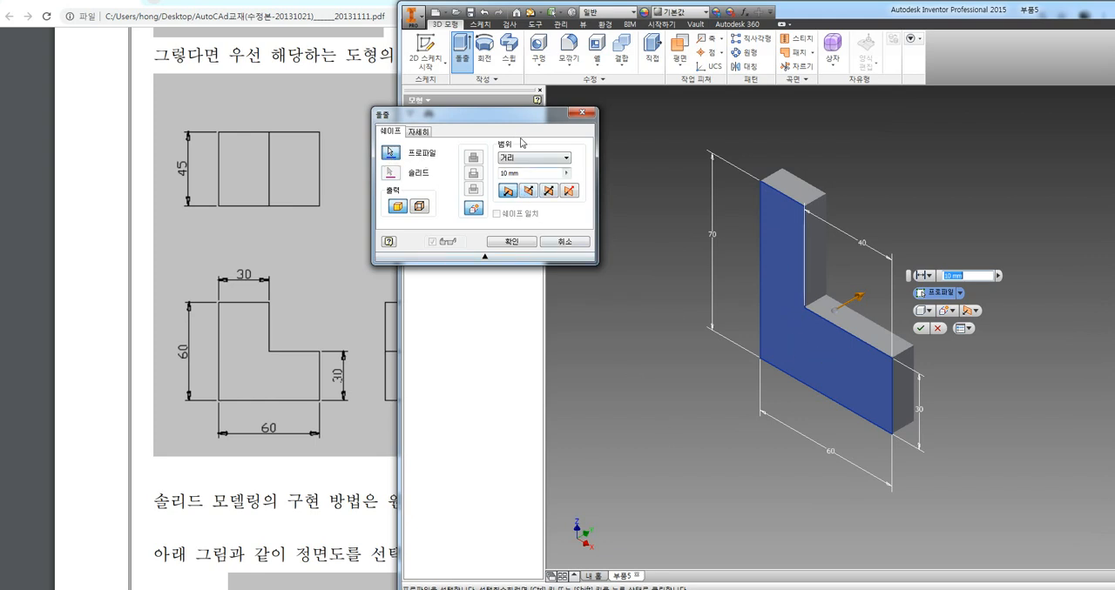
{"action": "left_click_drag", "start_coordinate": [519, 173], "coordinate": [488, 174]}
{"action": "type", "text": "20"}
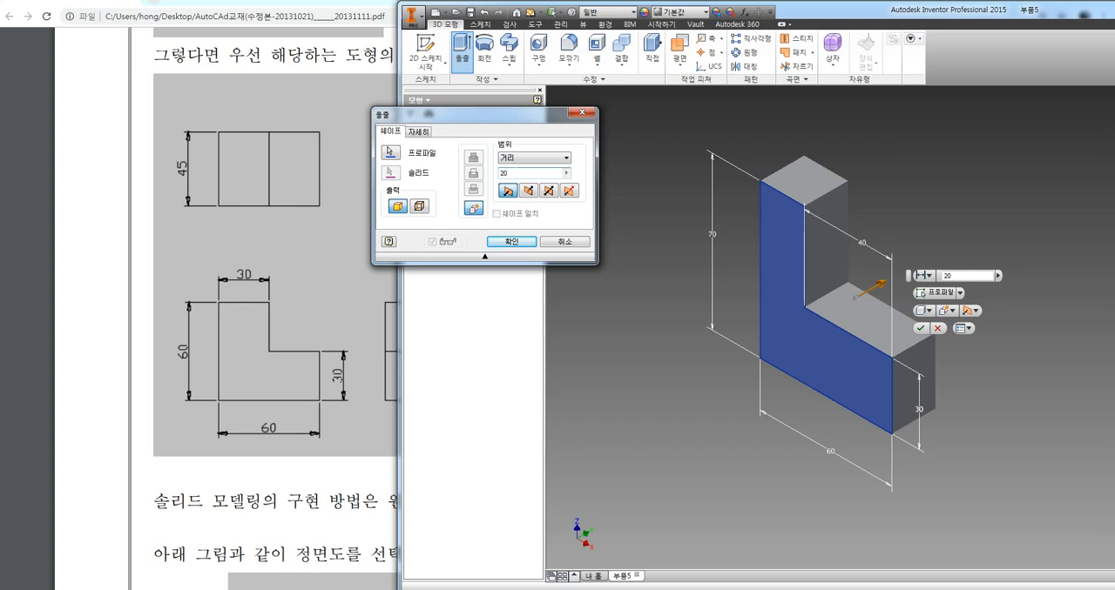
{"action": "key", "text": "BackSpace"}
{"action": "key", "text": "BackSpace"}
{"action": "type", "text": "40"}
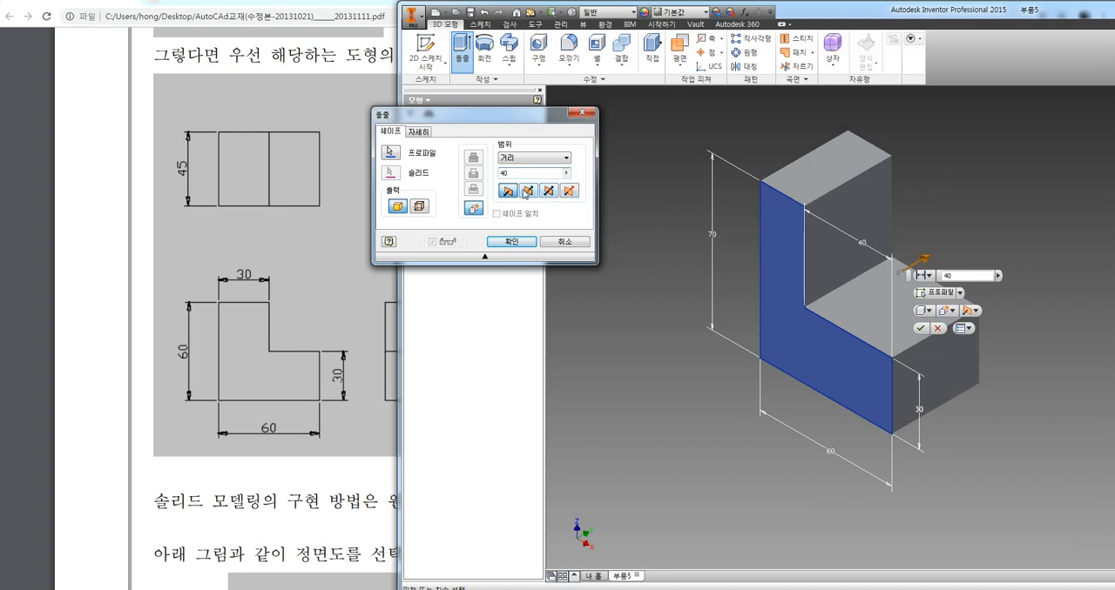
Preview the extrusion toward each side of the sketch plane and symmetrically about it
{"action": "left_click", "coordinate": [527, 192]}
{"action": "left_click", "coordinate": [507, 191]}
{"action": "left_click", "coordinate": [528, 191]}
{"action": "left_click", "coordinate": [511, 192]}
{"action": "left_click", "coordinate": [548, 190]}
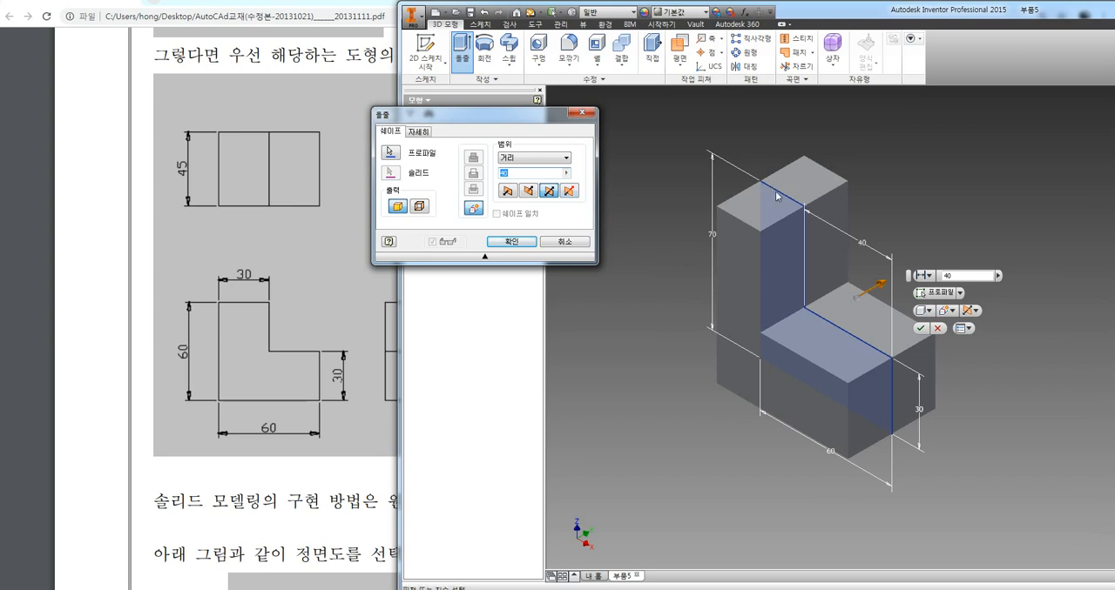
Preview an asymmetric extrusion with 40 mm on one side and 5 mm on the other, swapping the two distances
{"action": "left_click", "coordinate": [569, 191]}
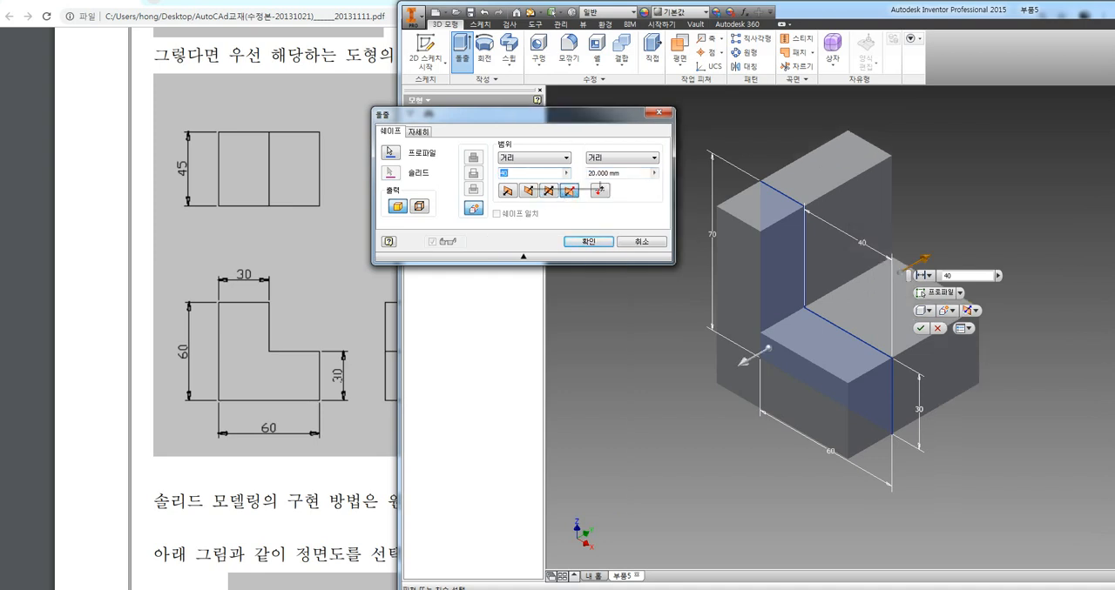
{"action": "left_click", "coordinate": [633, 173]}
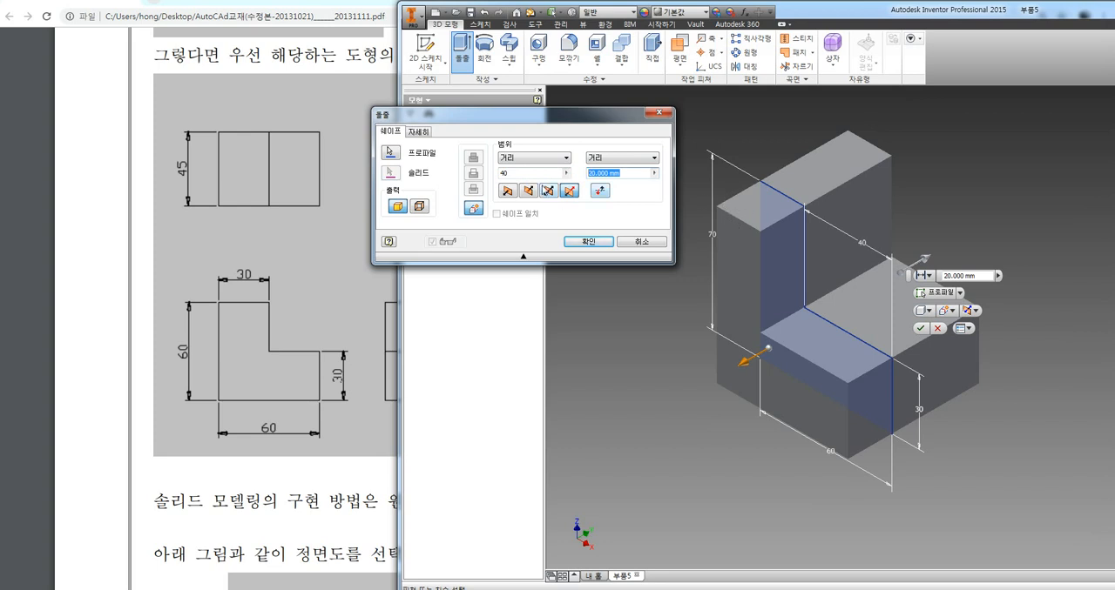
{"action": "left_click", "coordinate": [605, 177]}
{"action": "double_click", "coordinate": [606, 178]}
{"action": "type", "text": "5"}
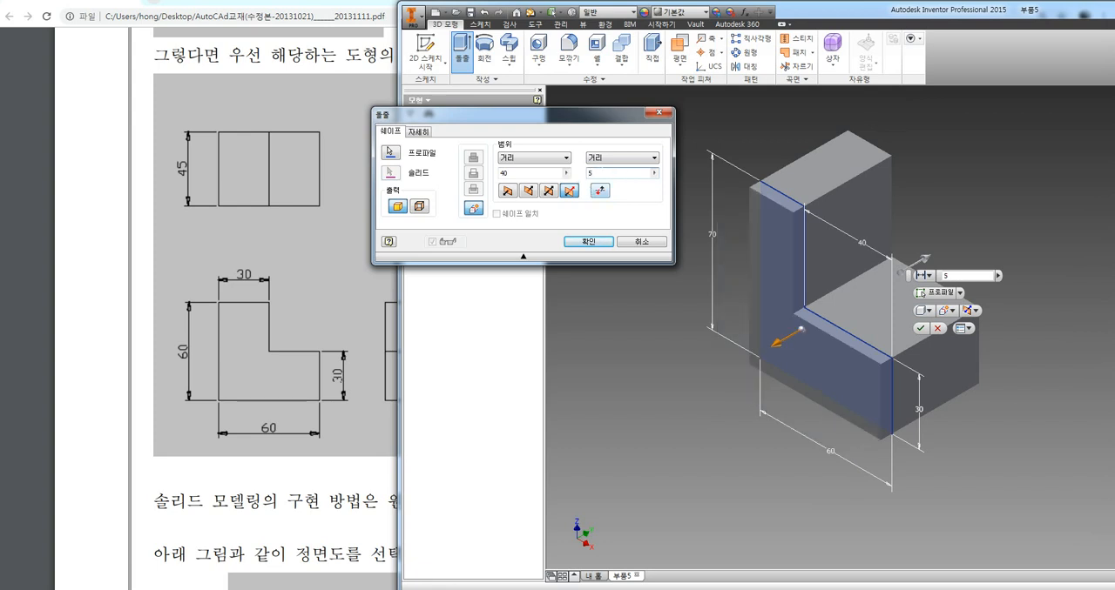
{"action": "left_click", "coordinate": [599, 191]}
{"action": "left_click", "coordinate": [600, 191]}
{"action": "left_click", "coordinate": [600, 191]}
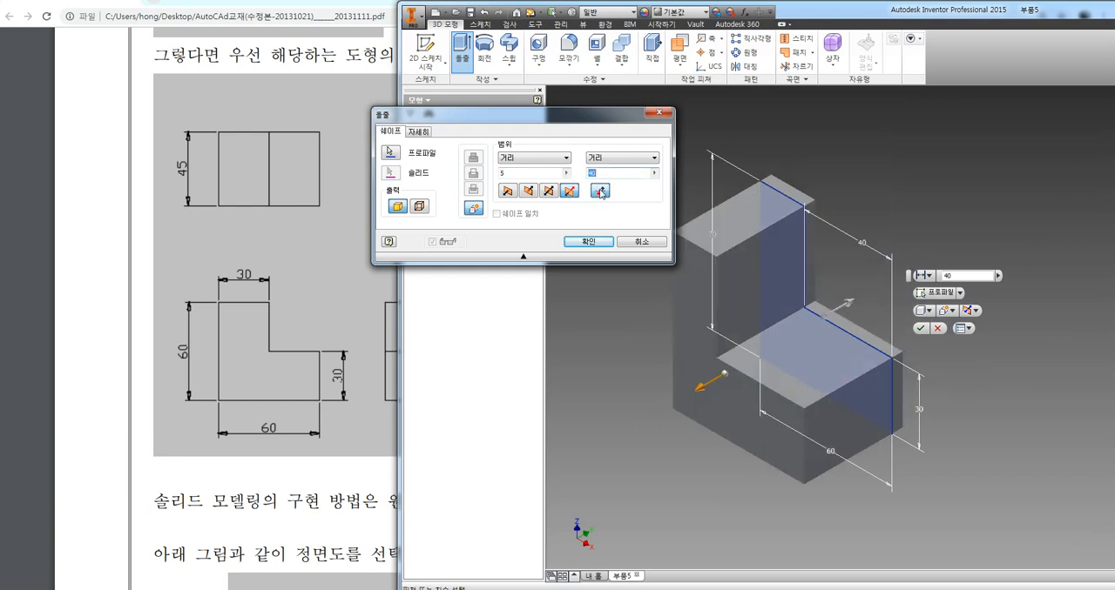
{"action": "left_click", "coordinate": [600, 192]}
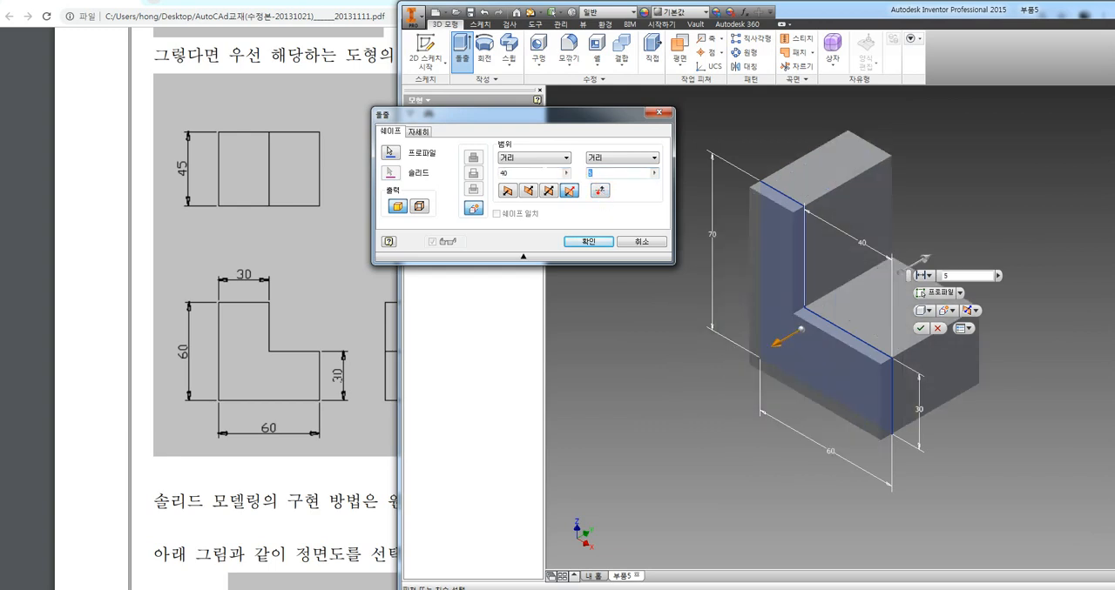
Extrude the profile 40 mm in direction 2 as a solid, previewing the surface output before creating it
{"action": "left_click", "coordinate": [530, 193]}
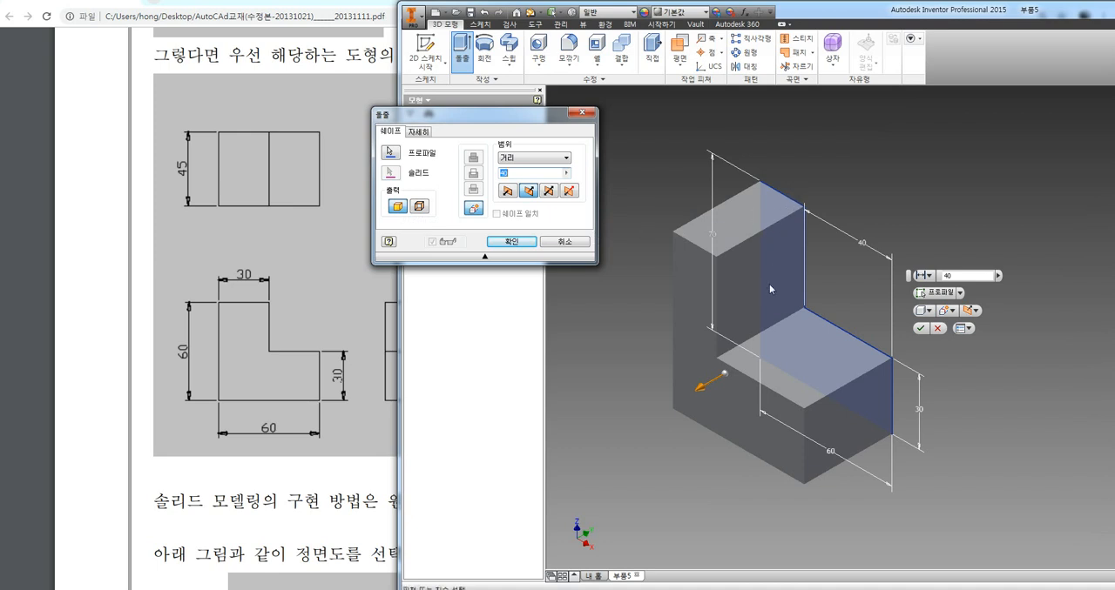
{"action": "left_click", "coordinate": [421, 207]}
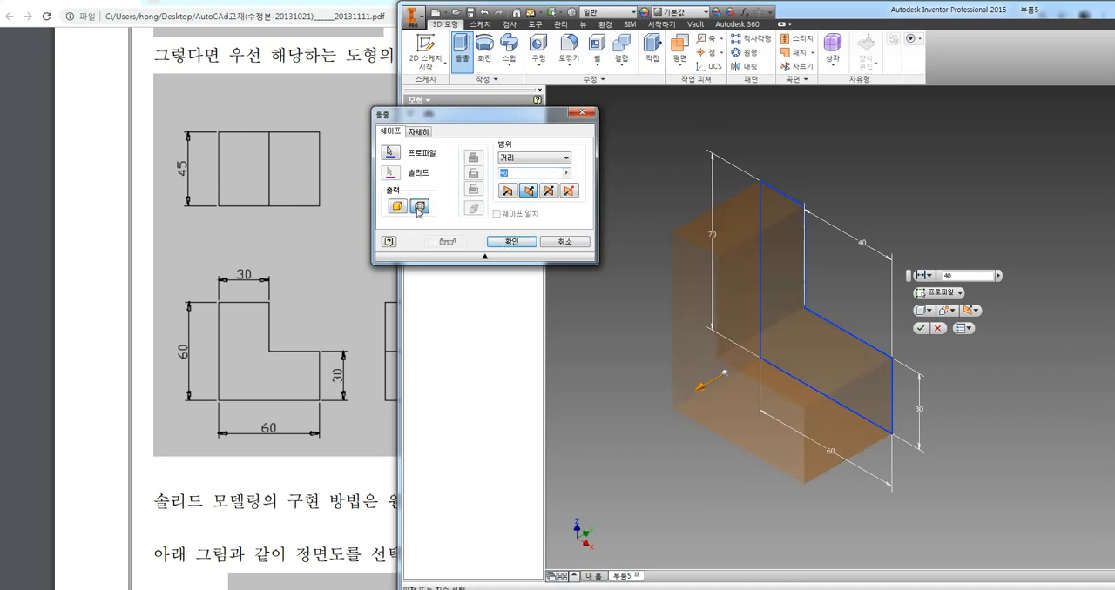
{"action": "middle_click_drag", "start_coordinate": [653, 265], "coordinate": [680, 253]}
{"action": "middle_click_drag", "start_coordinate": [661, 343], "coordinate": [691, 362], "text": "shift"}
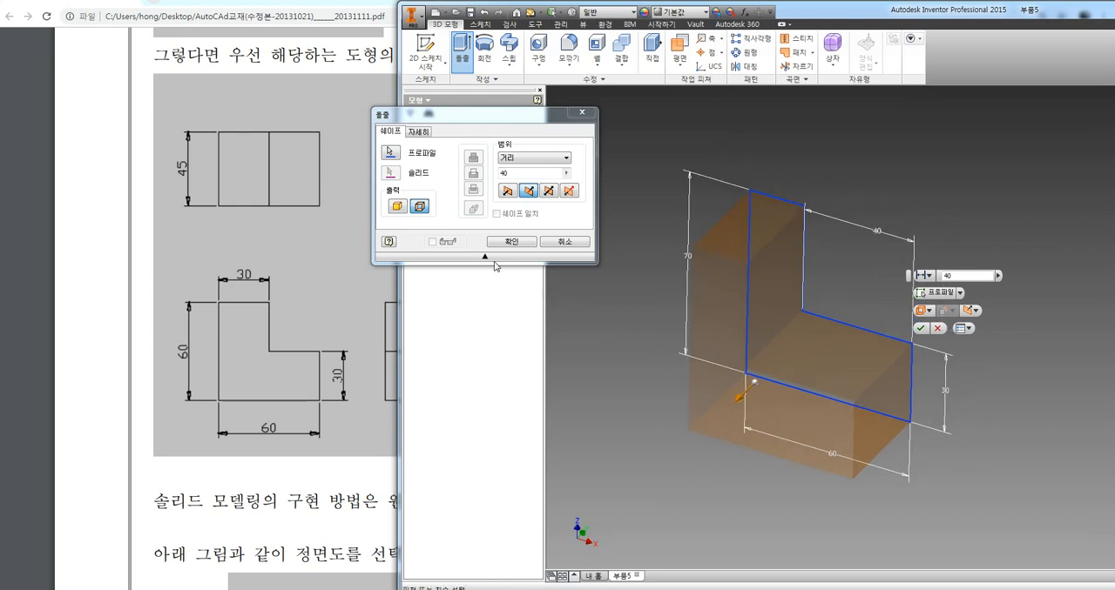
{"action": "left_click", "coordinate": [397, 206]}
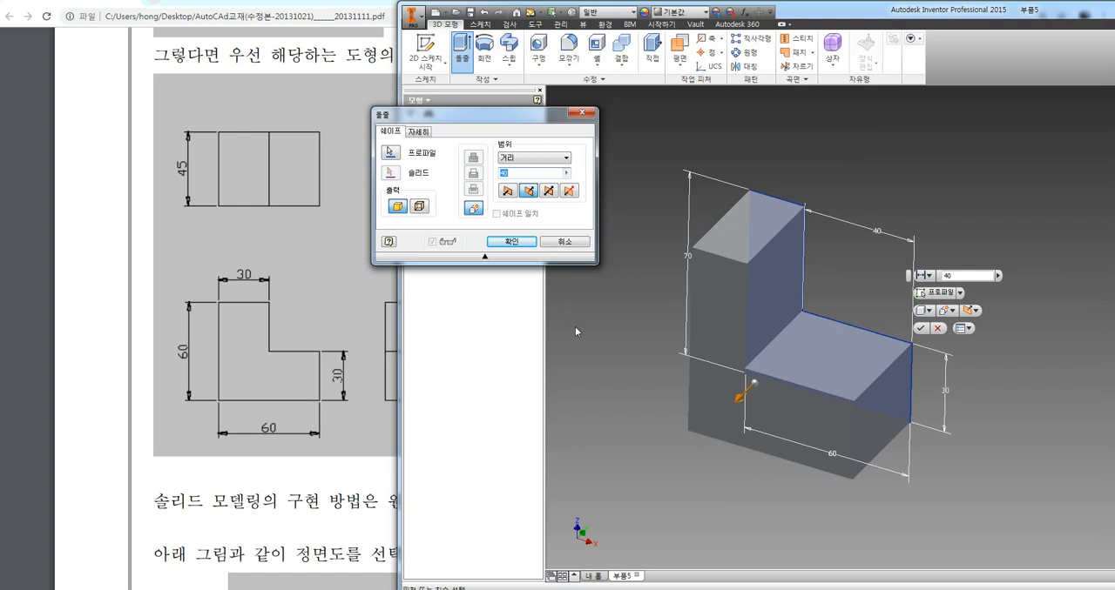
{"action": "left_click", "coordinate": [513, 243]}
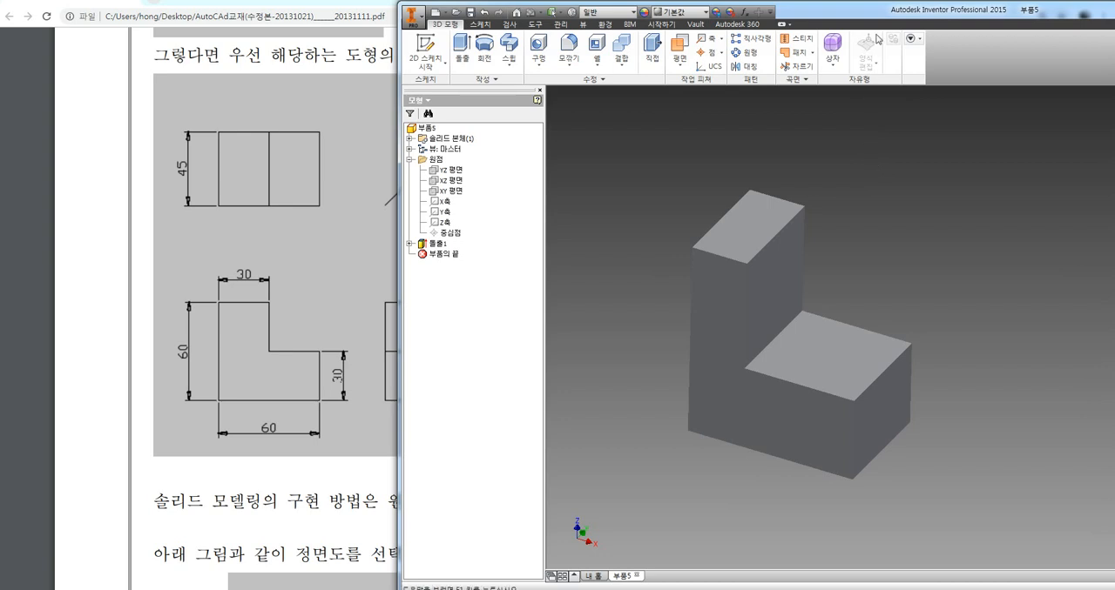
Create a new metric part from the Standard (mm).ipt template
{"action": "left_click_drag", "start_coordinate": [869, 15], "coordinate": [849, 15]}
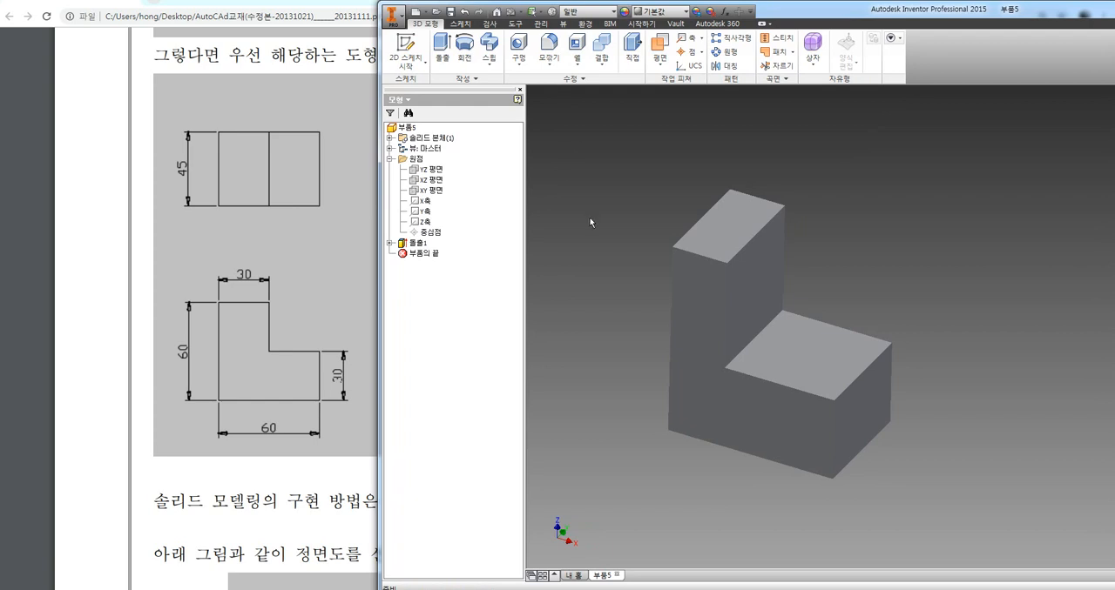
{"action": "left_click", "coordinate": [415, 14]}
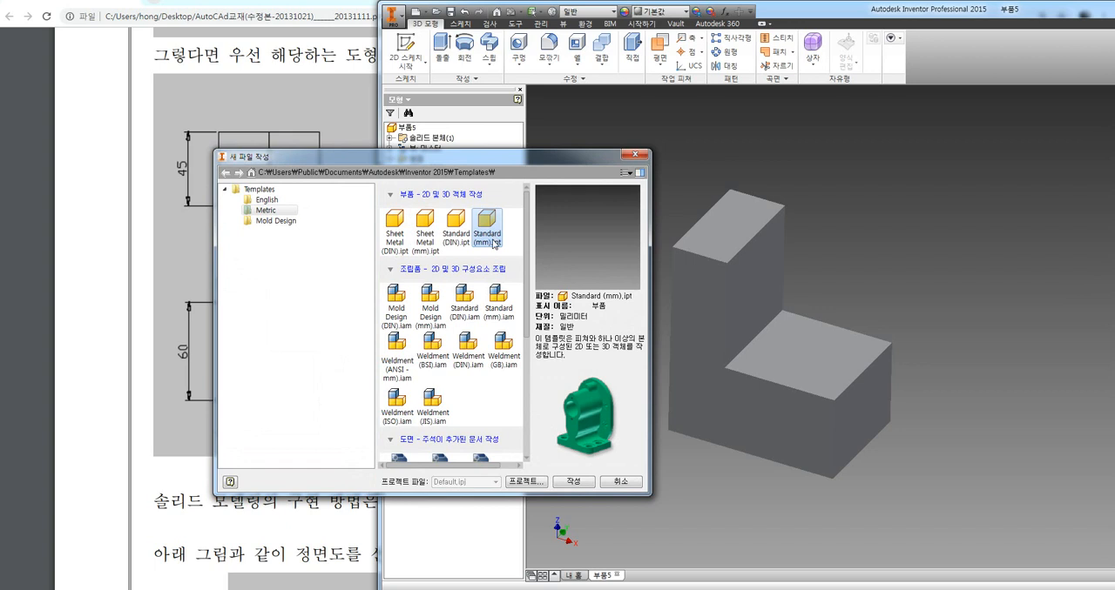
{"action": "double_click", "coordinate": [486, 228]}
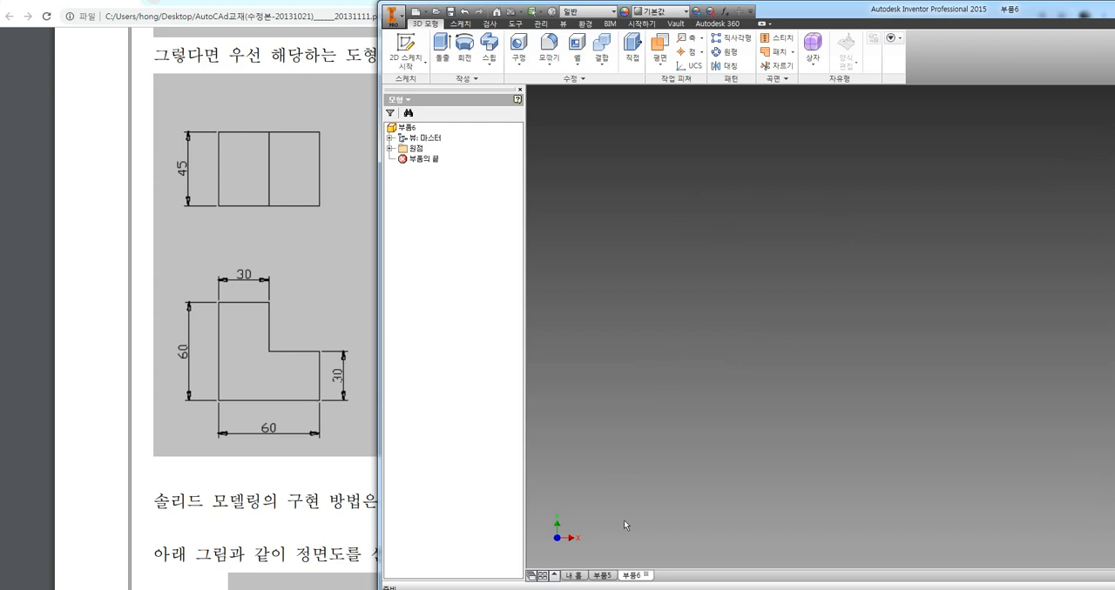
Compare the two open documents by switching between the L-shaped block part and the new empty part
{"action": "left_click", "coordinate": [604, 577]}
{"action": "left_click", "coordinate": [630, 578]}
{"action": "left_click", "coordinate": [608, 578]}
{"action": "left_click", "coordinate": [634, 576]}
{"action": "left_click", "coordinate": [608, 578]}
{"action": "left_click", "coordinate": [635, 575]}
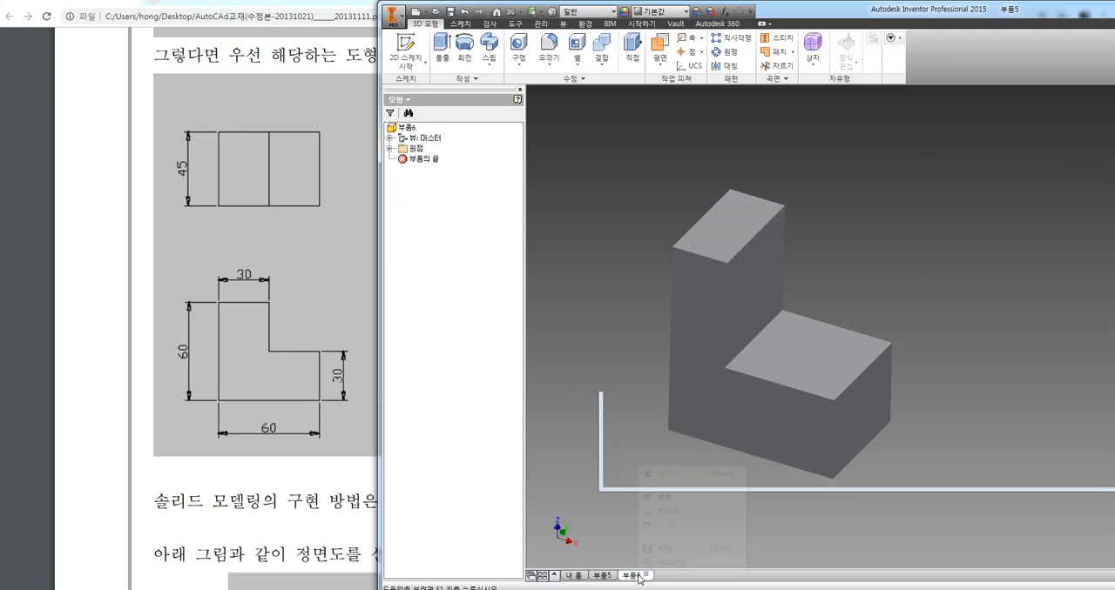
{"action": "right_click", "coordinate": [636, 576]}
{"action": "left_click", "coordinate": [611, 574]}
{"action": "left_click", "coordinate": [643, 577]}
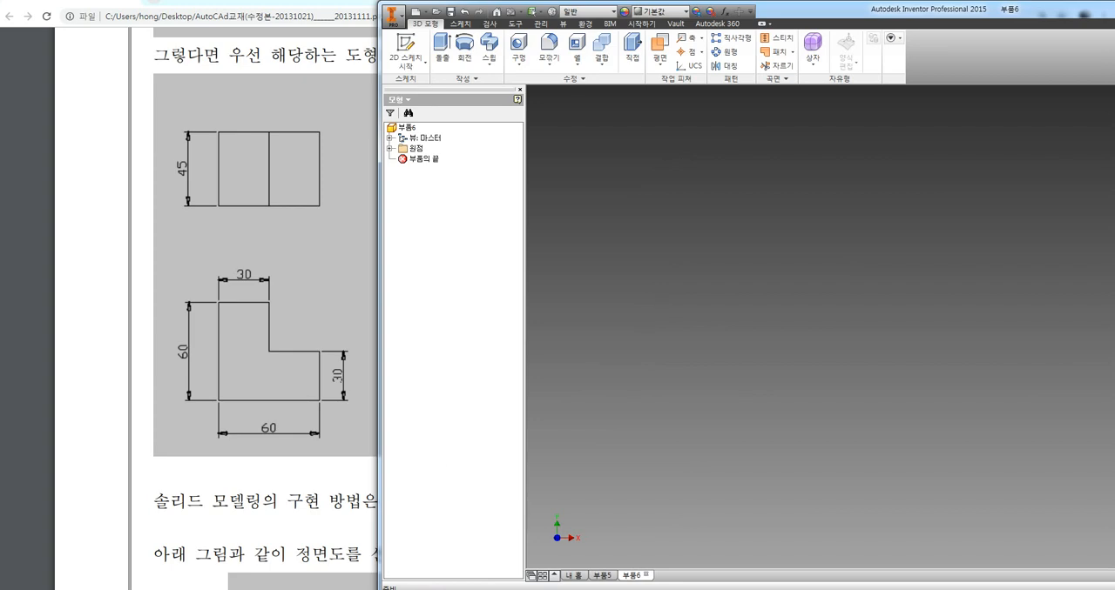
Switch to the PDF textbook in Chrome and bring up the dimensioned symmetric profile drawing on page 35
{"action": "left_click", "coordinate": [322, 500]}
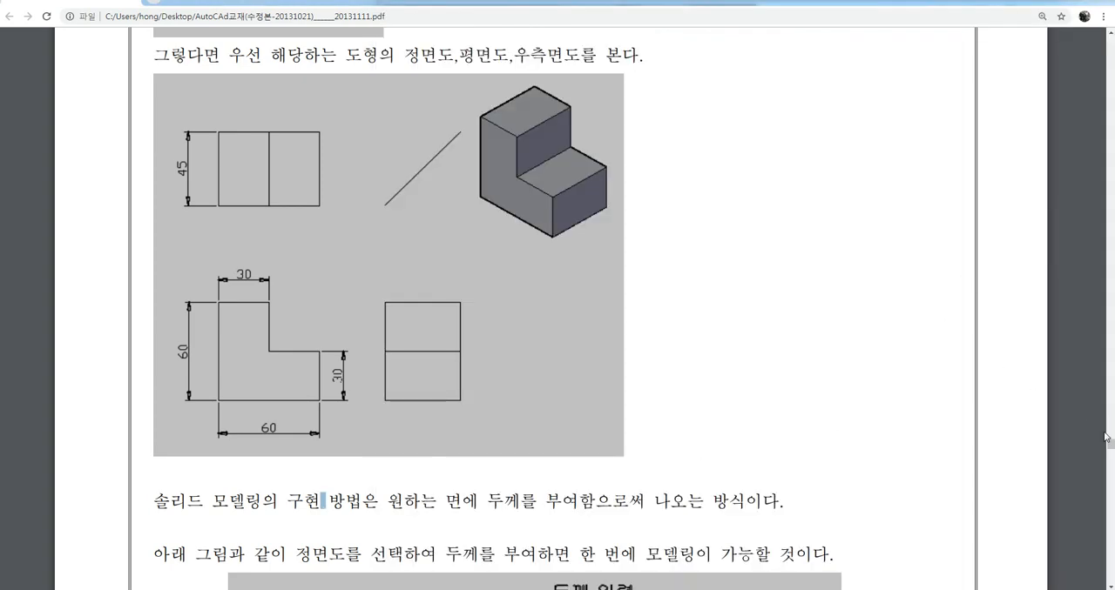
{"action": "left_click_drag", "start_coordinate": [1104, 438], "coordinate": [1110, 465]}
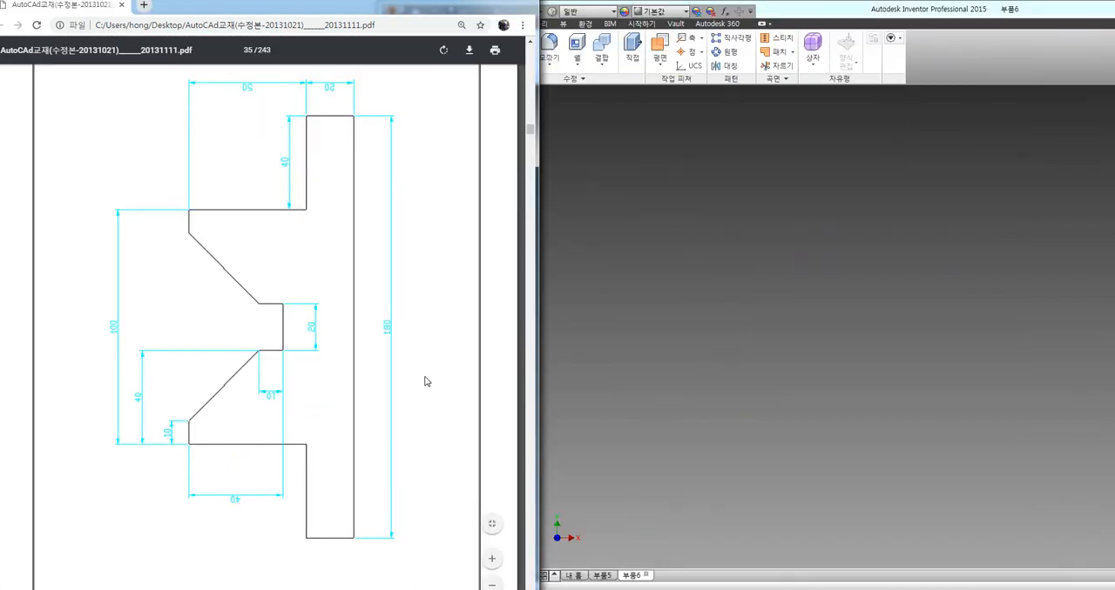
{"action": "scroll", "coordinate": [427, 393], "scroll_direction": "down", "scroll_amount": 2}
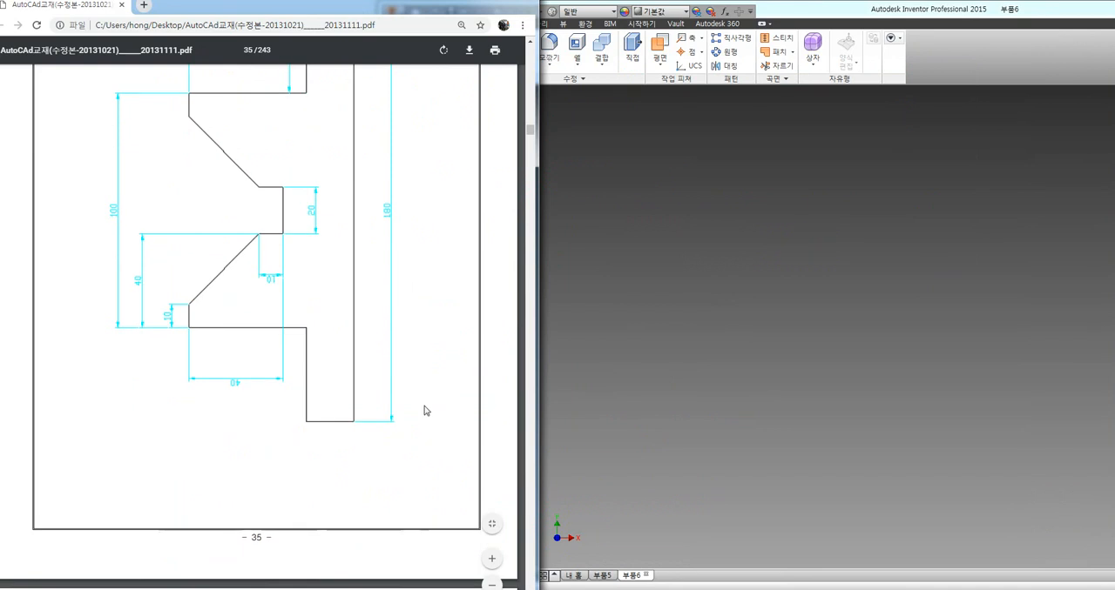
{"action": "scroll", "coordinate": [428, 439], "scroll_direction": "up", "scroll_amount": 2}
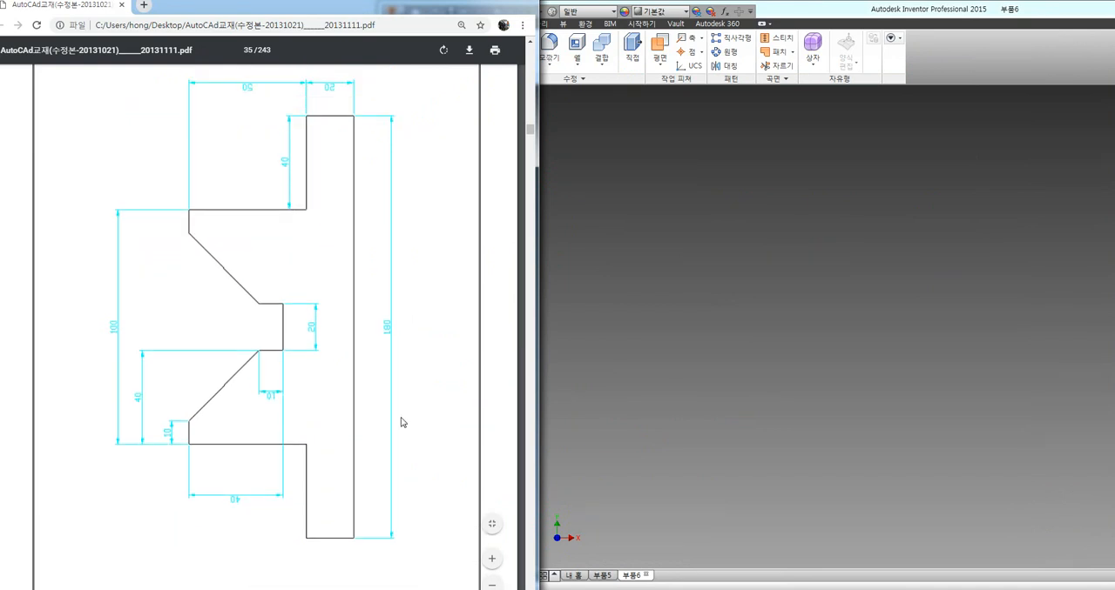
Switch back to Inventor and start a 2D sketch on the XZ plane of the new part
{"action": "left_click", "coordinate": [753, 348]}
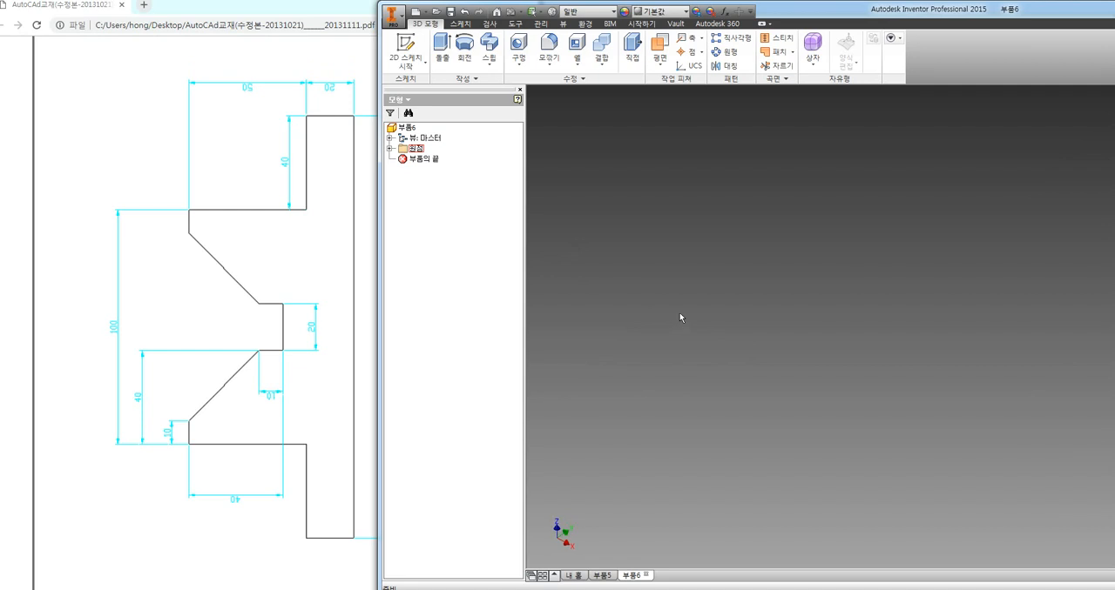
{"action": "left_click", "coordinate": [389, 149]}
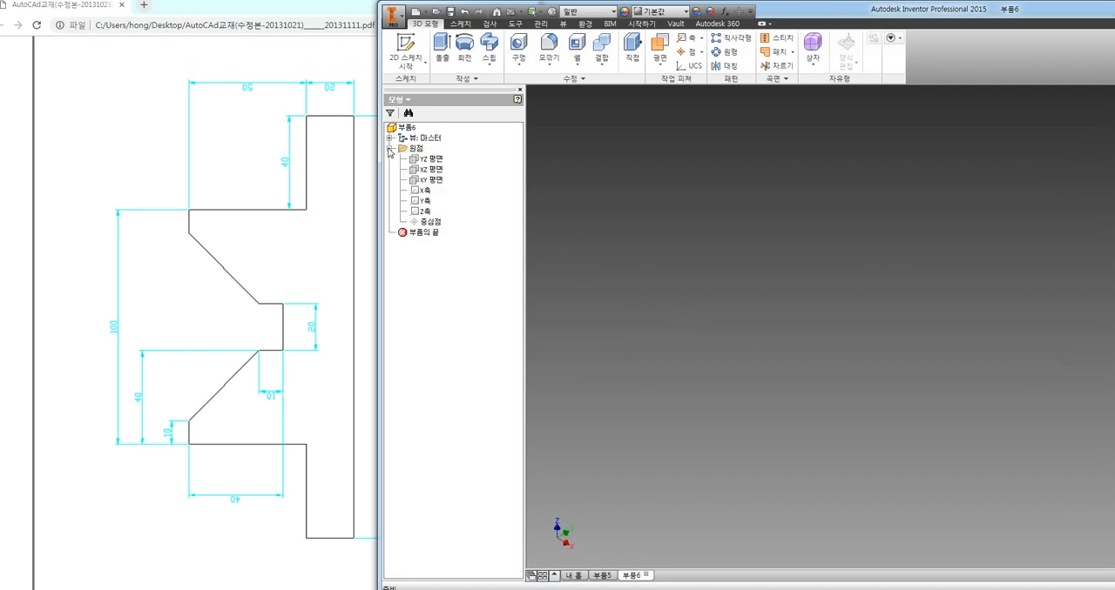
{"action": "left_click", "coordinate": [433, 171]}
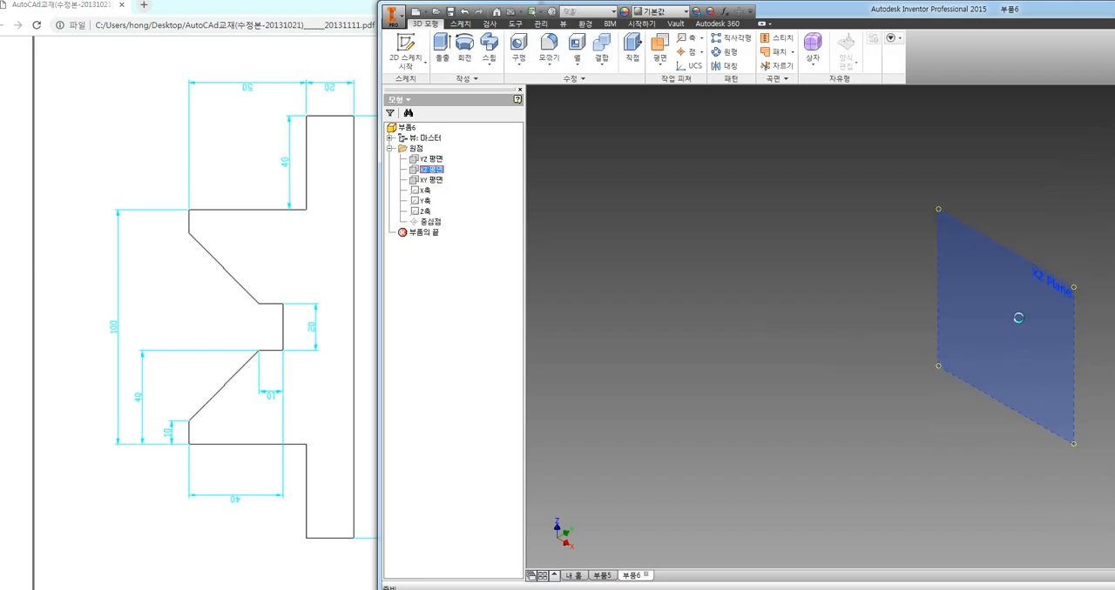
{"action": "left_click", "coordinate": [1018, 318]}
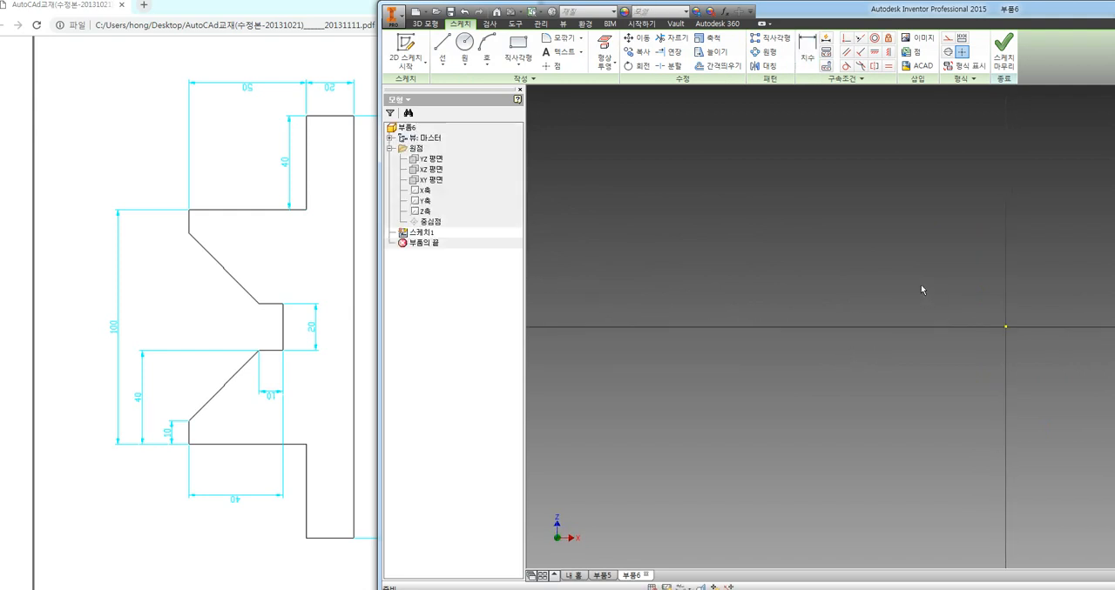
{"action": "middle_click_drag", "start_coordinate": [929, 262], "coordinate": [684, 273]}
{"action": "mouse_move", "coordinate": [830, 279]}
{"action": "middle_mouse_down"}
{"action": "mouse_move", "coordinate": [864, 291]}
{"action": "mouse_move", "coordinate": [830, 290]}
{"action": "middle_mouse_up"}
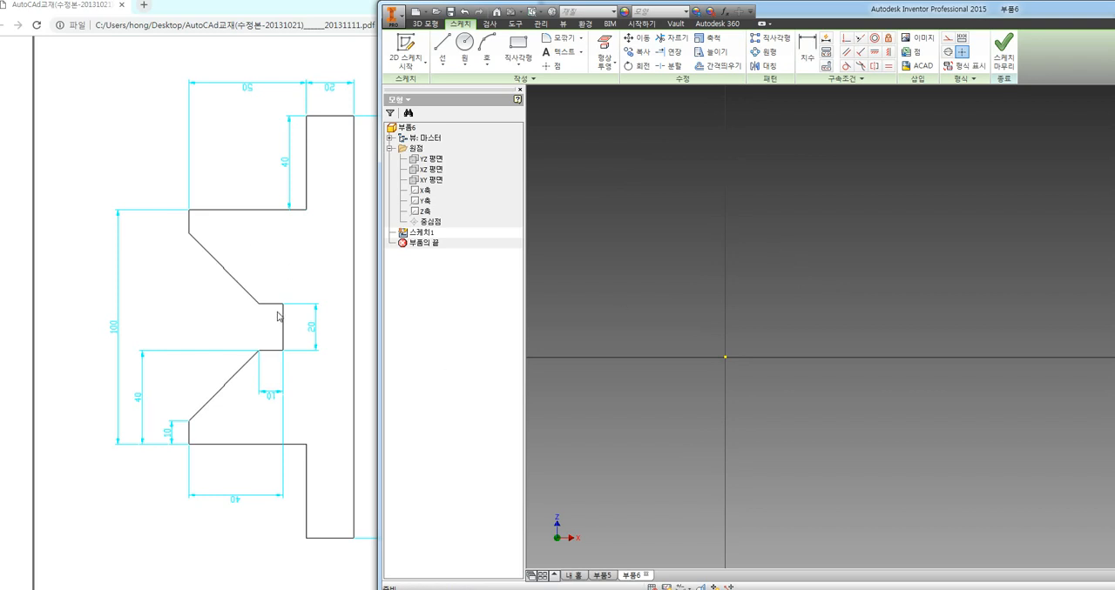
{"action": "mouse_move", "coordinate": [710, 309]}
{"action": "middle_mouse_down"}
{"action": "mouse_move", "coordinate": [801, 273]}
{"action": "mouse_move", "coordinate": [788, 266]}
{"action": "middle_mouse_up"}
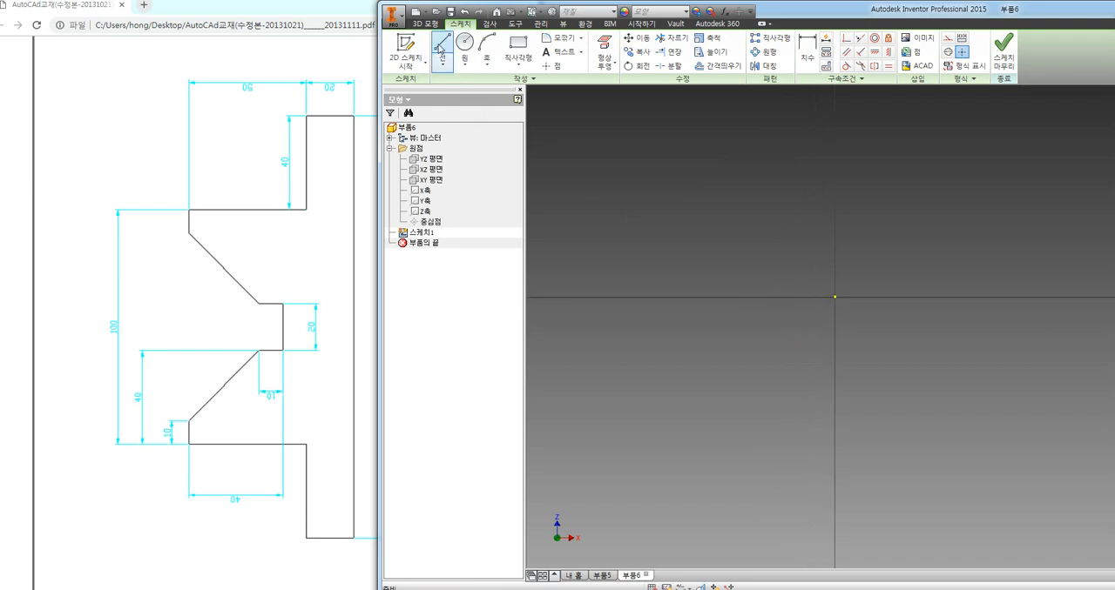
Sketch a 70 mm horizontal line from the origin toward negative X as the profile's symmetry axis
{"action": "left_click", "coordinate": [441, 50]}
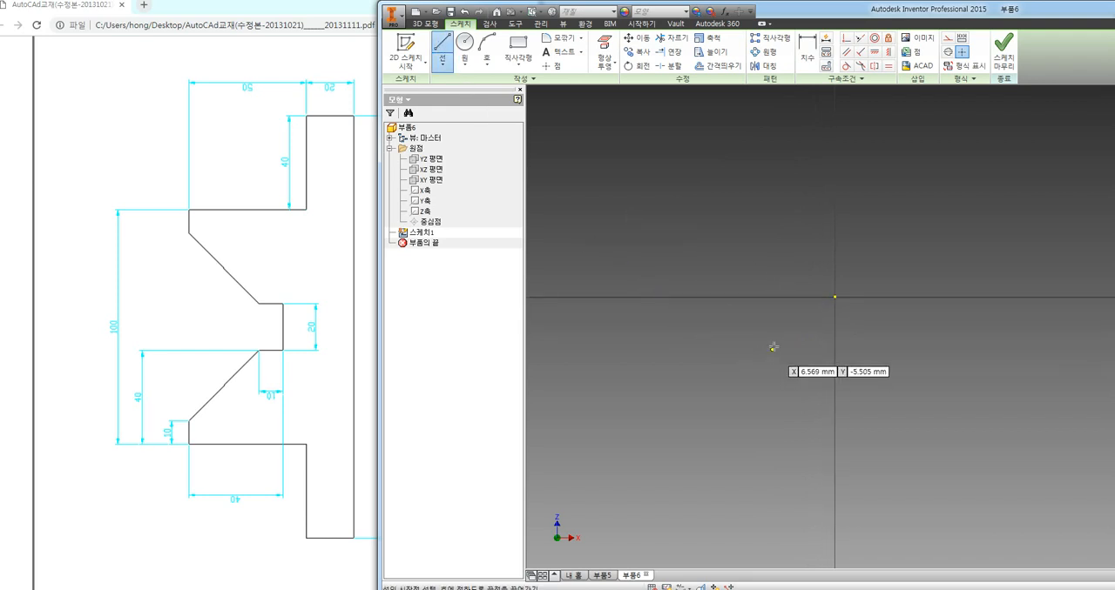
{"action": "left_click", "coordinate": [835, 297]}
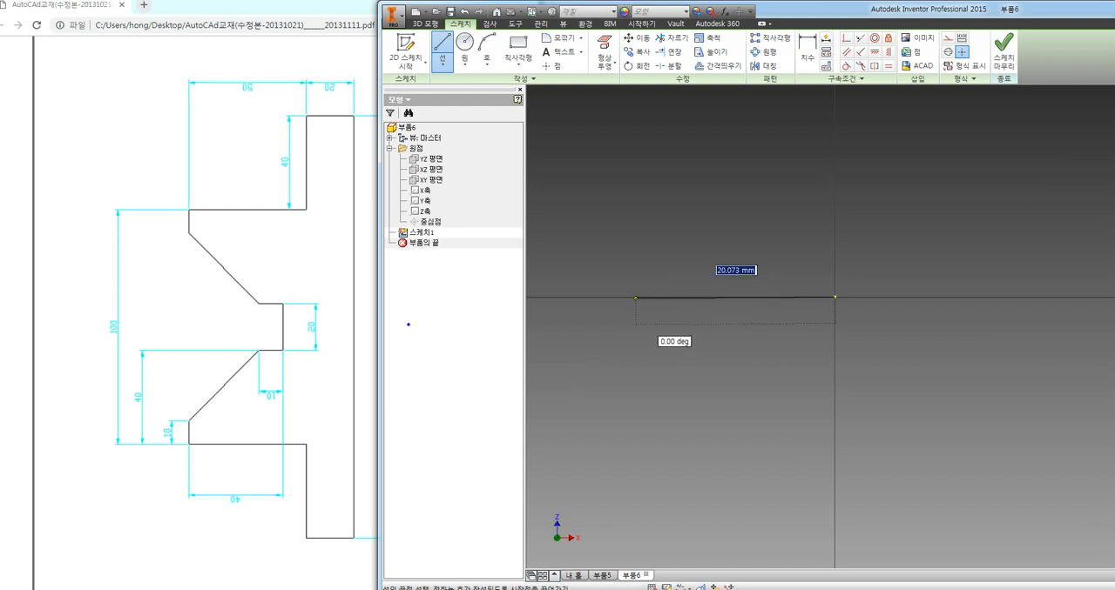
{"action": "left_click_drag", "start_coordinate": [352, 326], "coordinate": [219, 325]}
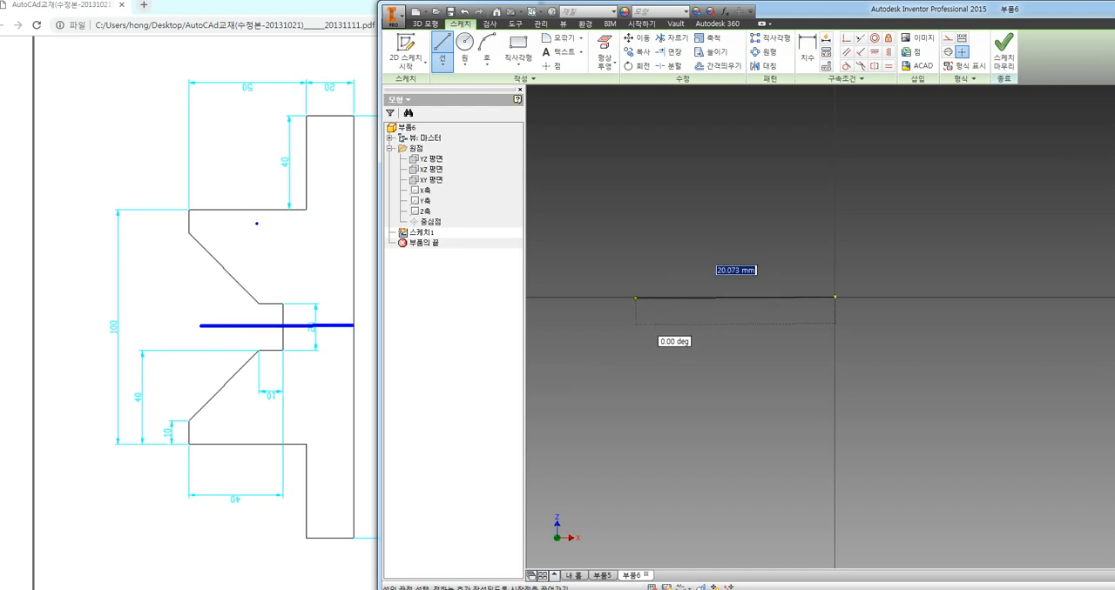
{"action": "mouse_move", "coordinate": [353, 103]}
{"action": "left_mouse_down"}
{"action": "mouse_move", "coordinate": [294, 43]}
{"action": "mouse_move", "coordinate": [354, 106]}
{"action": "left_mouse_up"}
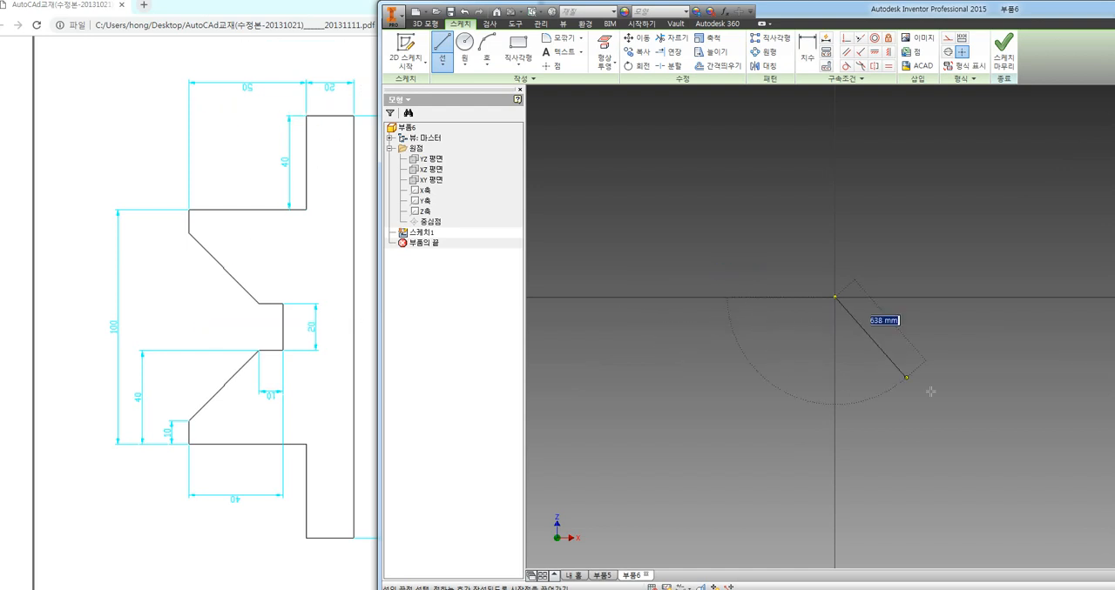
{"action": "type", "text": "7"}
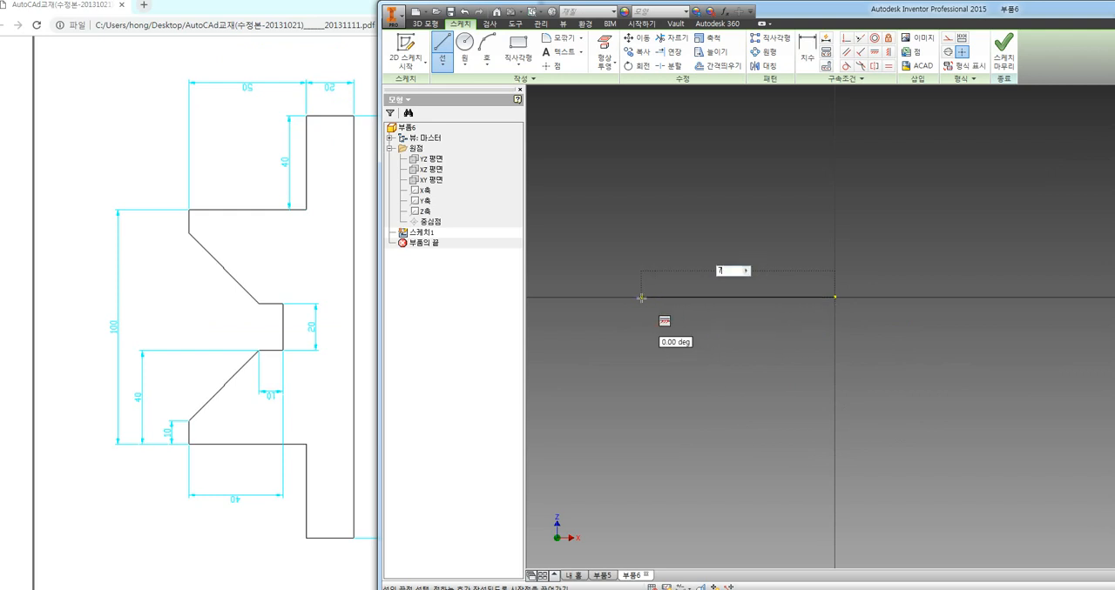
{"action": "key", "text": "Return"}
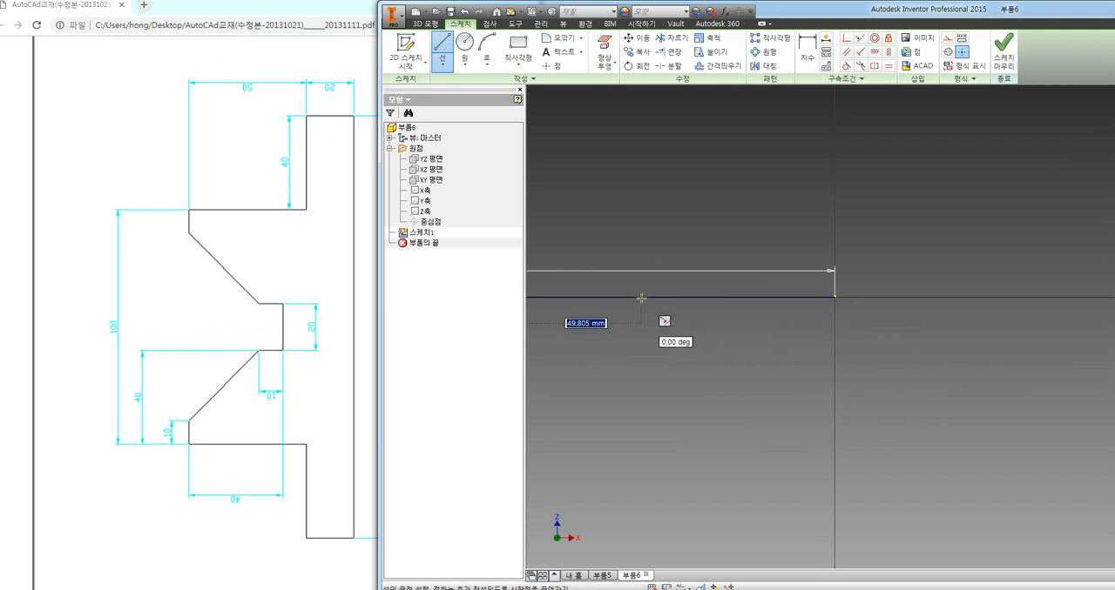
{"action": "key", "text": "Escape"}
{"action": "scroll", "coordinate": [743, 370], "scroll_direction": "down", "scroll_amount": 3}
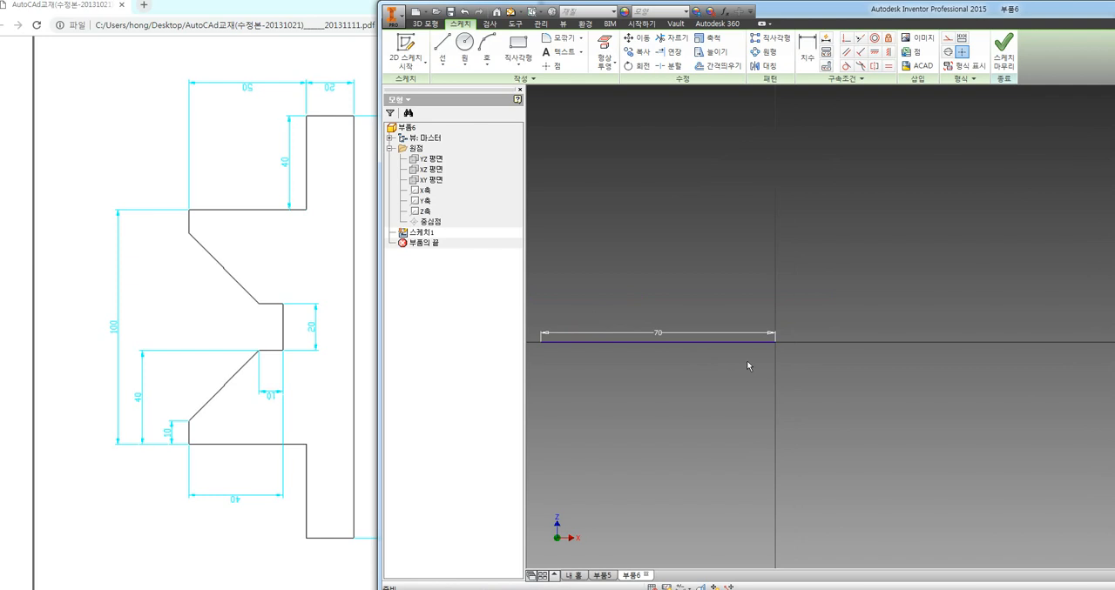
{"action": "middle_click_drag", "start_coordinate": [662, 379], "coordinate": [744, 383]}
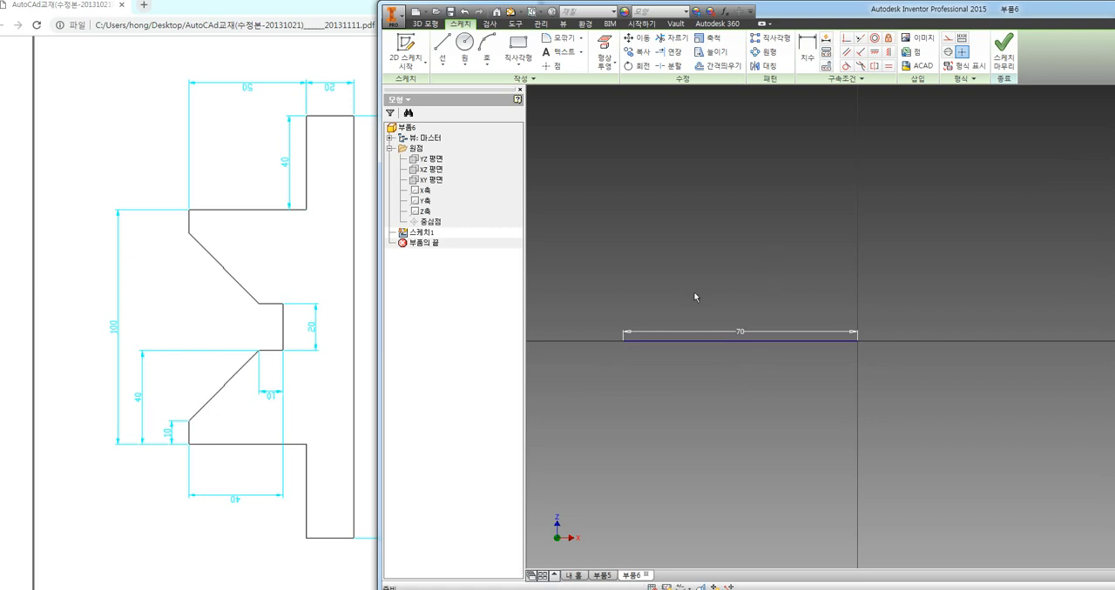
Try converting the 70 mm horizontal line to a centerline with the sketch format option, and undo it
{"action": "left_click", "coordinate": [684, 340]}
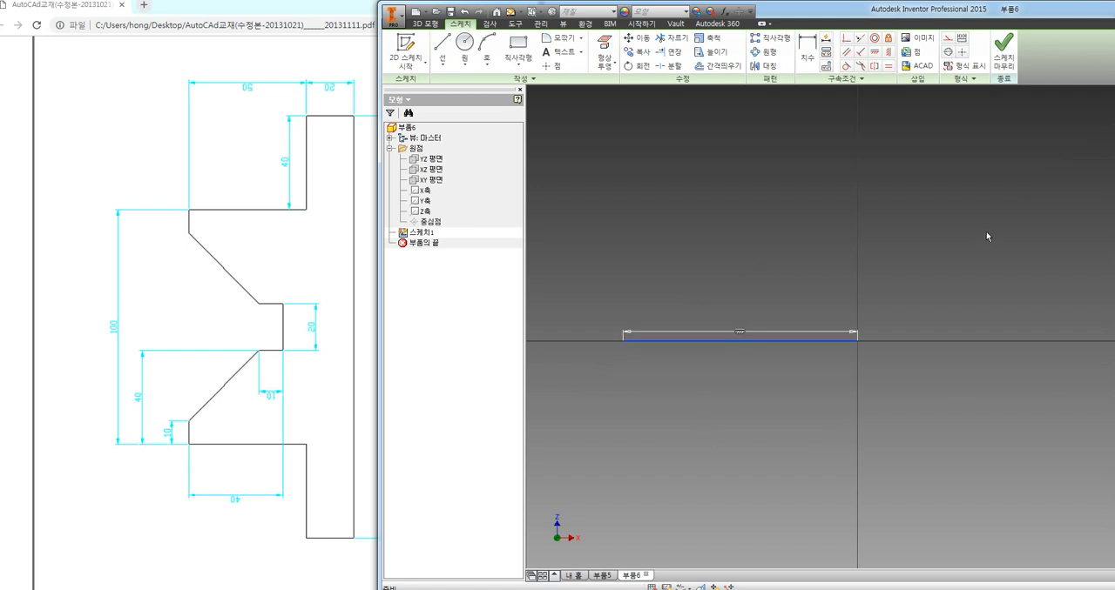
{"action": "left_click", "coordinate": [947, 54]}
{"action": "left_click", "coordinate": [984, 265]}
{"action": "key", "text": "ctrl+z"}
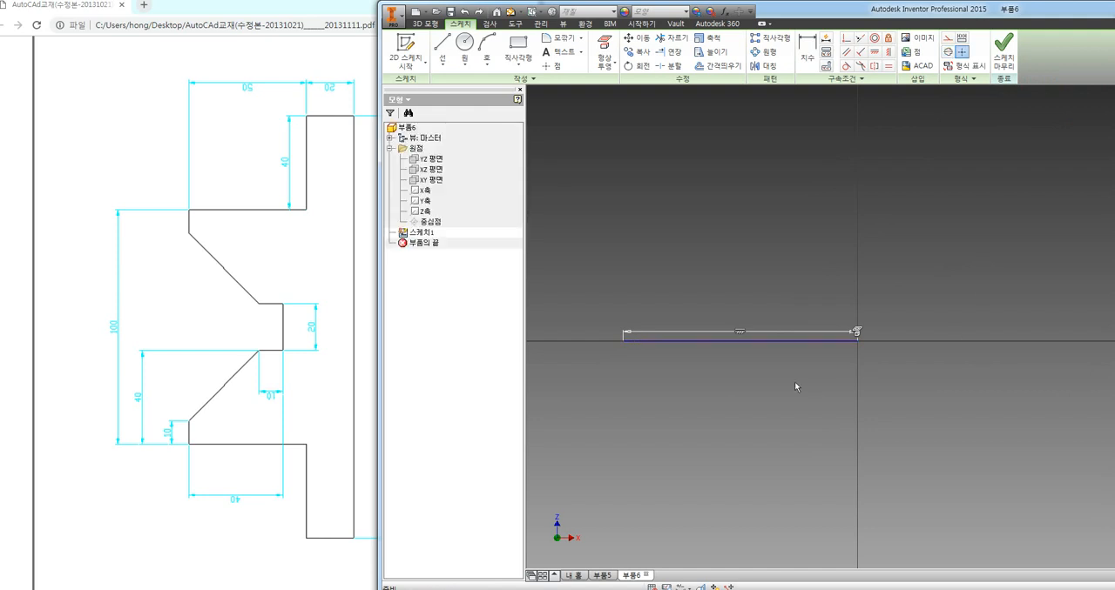
Format the 70 mm horizontal line as a centerline
{"action": "left_click", "coordinate": [771, 343]}
{"action": "right_click", "coordinate": [771, 344]}
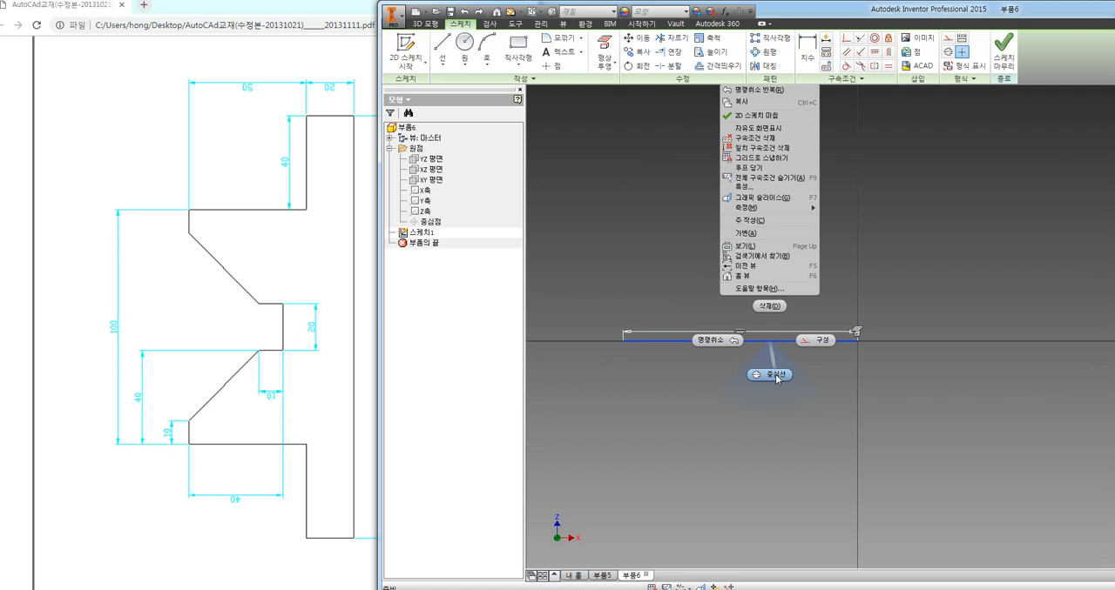
{"action": "left_click", "coordinate": [777, 376]}
{"action": "left_click", "coordinate": [780, 388]}
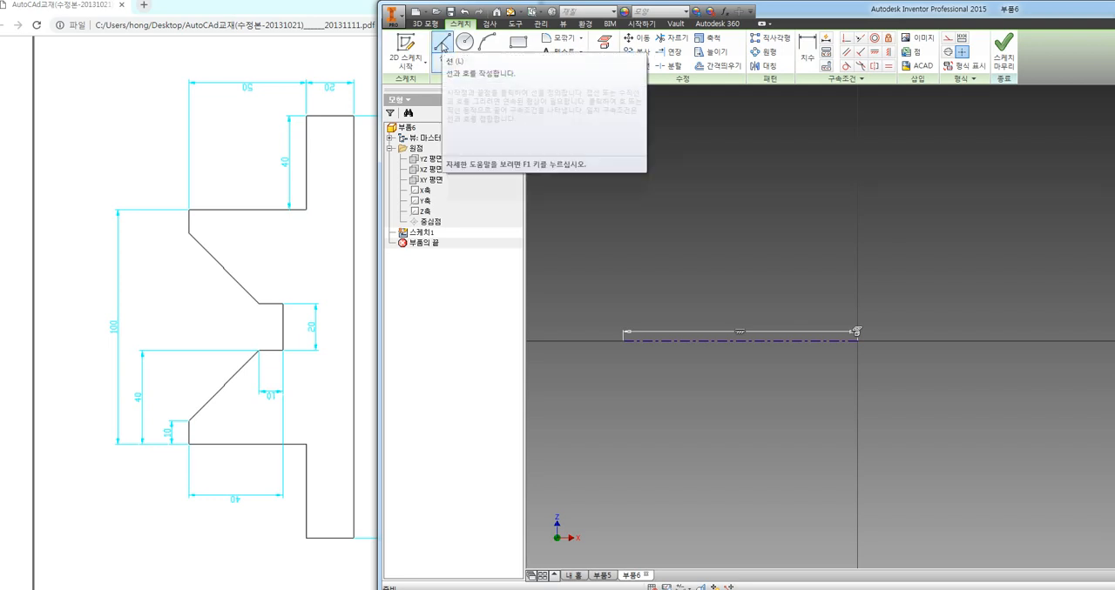
Sketch the stepped half profile below the centerline as eight connected lines, from the origin around and back up to the centerline
{"action": "left_click", "coordinate": [443, 45]}
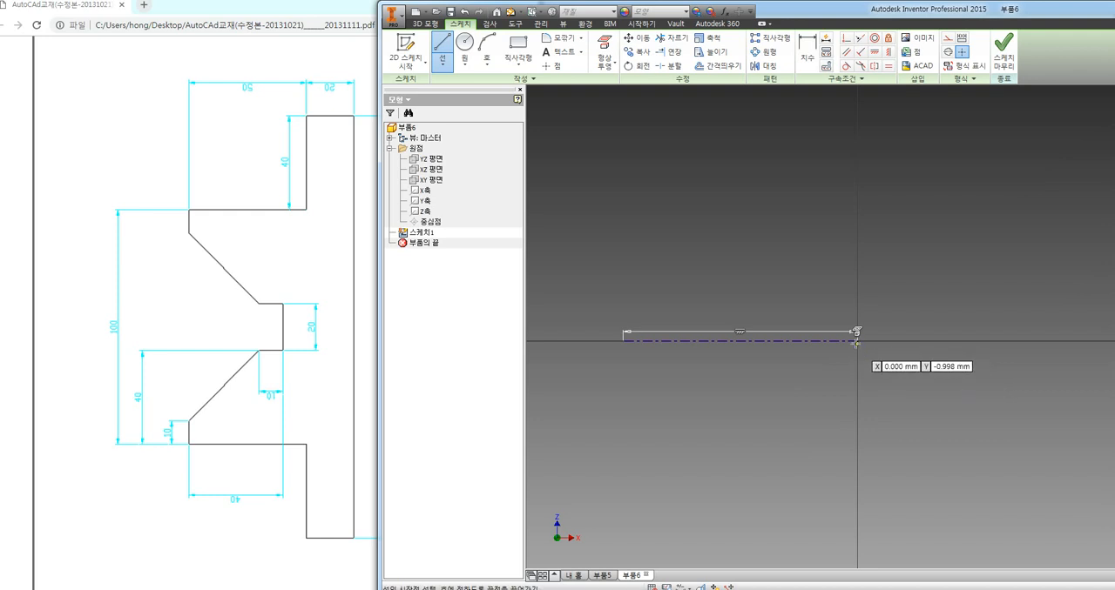
{"action": "left_click", "coordinate": [857, 340]}
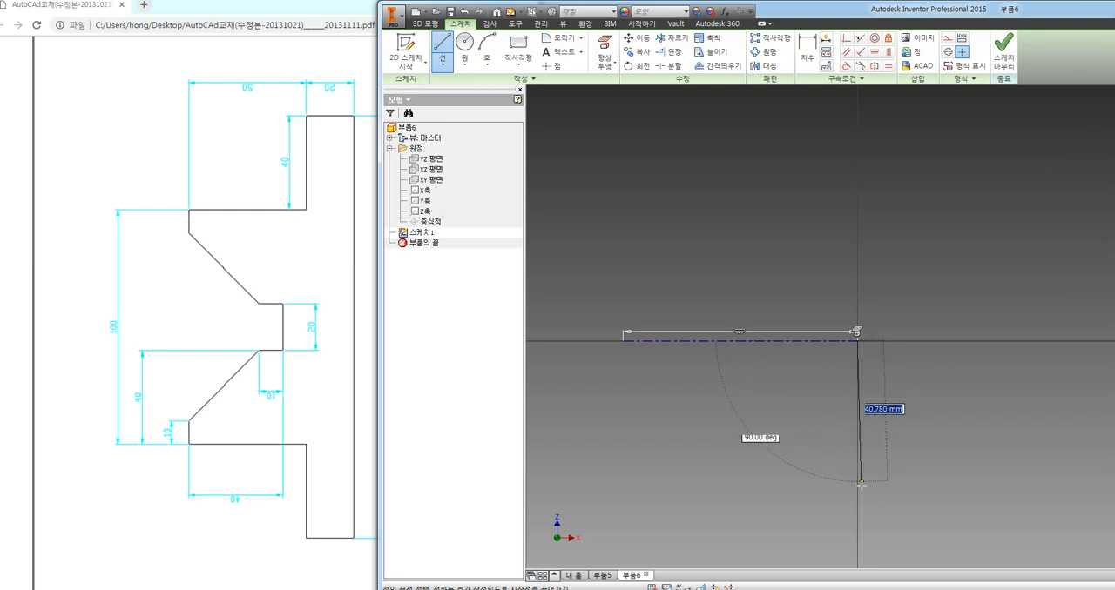
{"action": "left_click", "coordinate": [857, 509]}
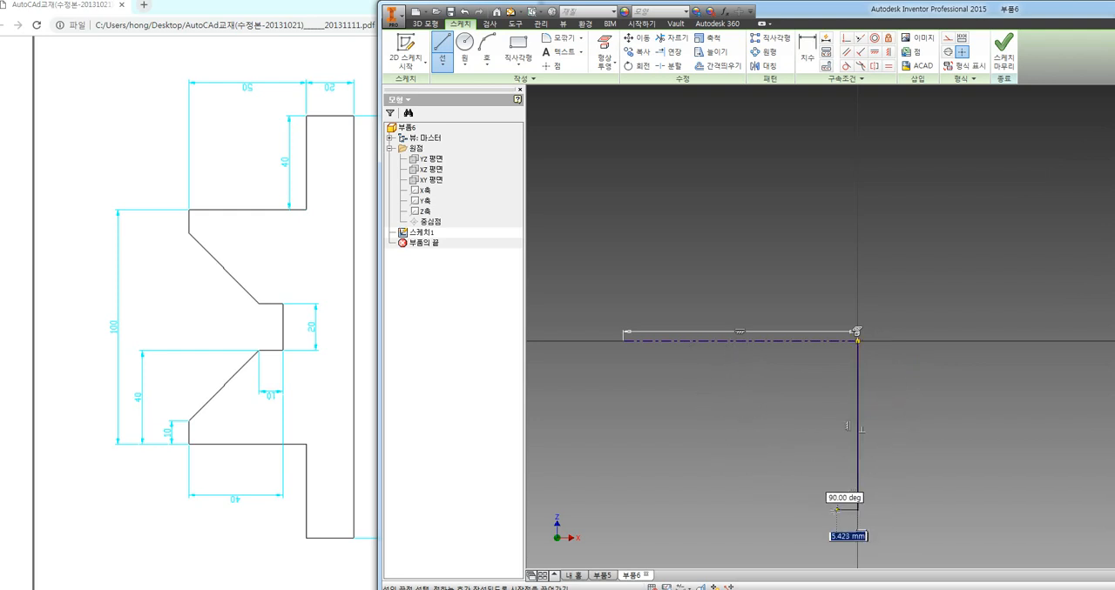
{"action": "left_click", "coordinate": [825, 510]}
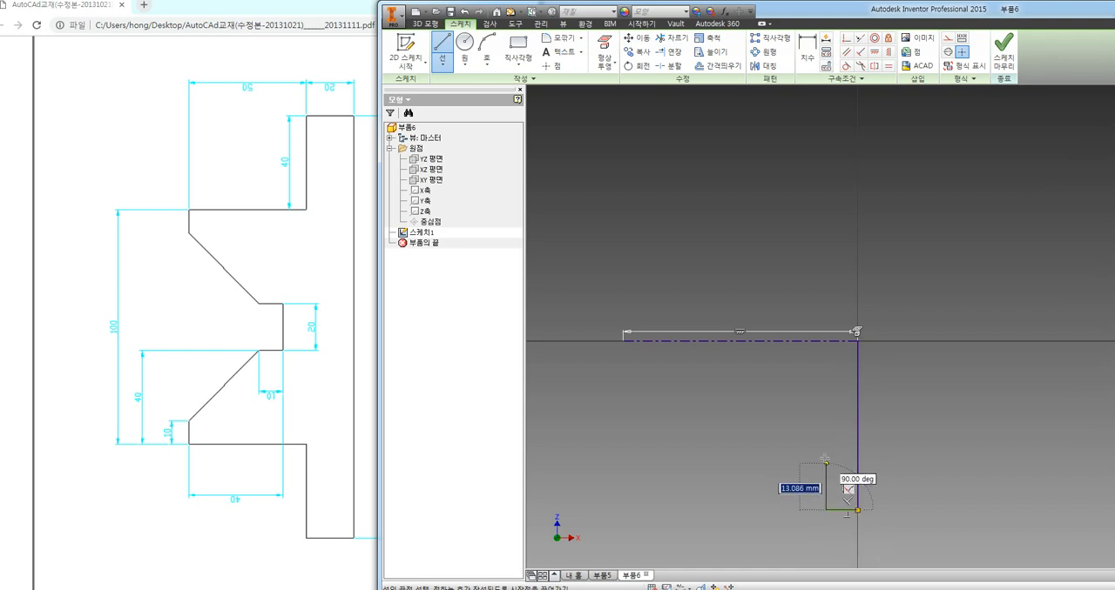
{"action": "left_click", "coordinate": [823, 430]}
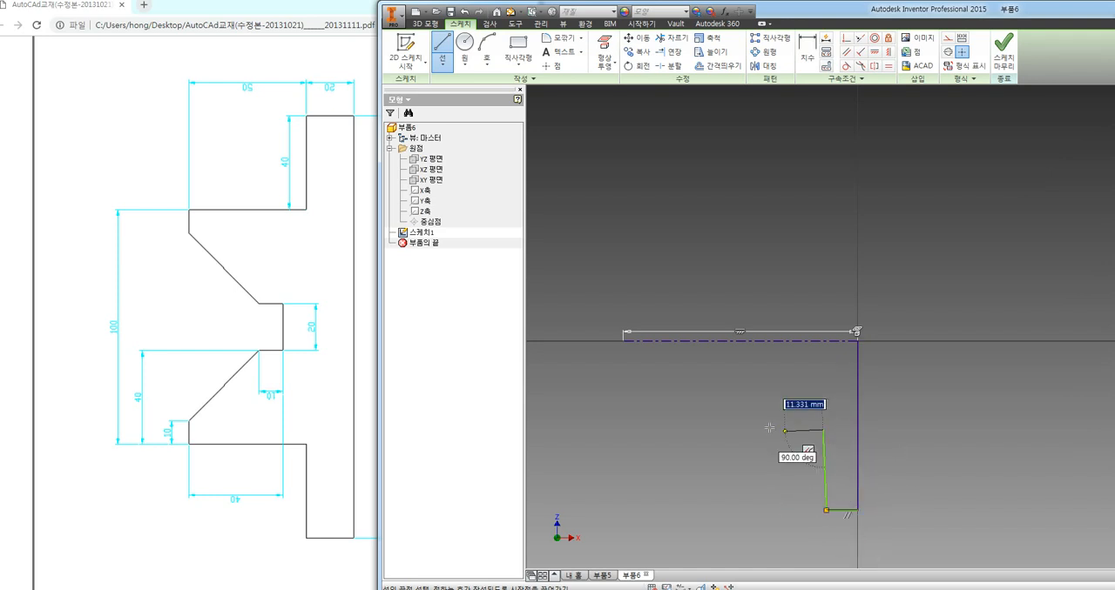
{"action": "left_click", "coordinate": [695, 429]}
{"action": "left_click", "coordinate": [701, 402]}
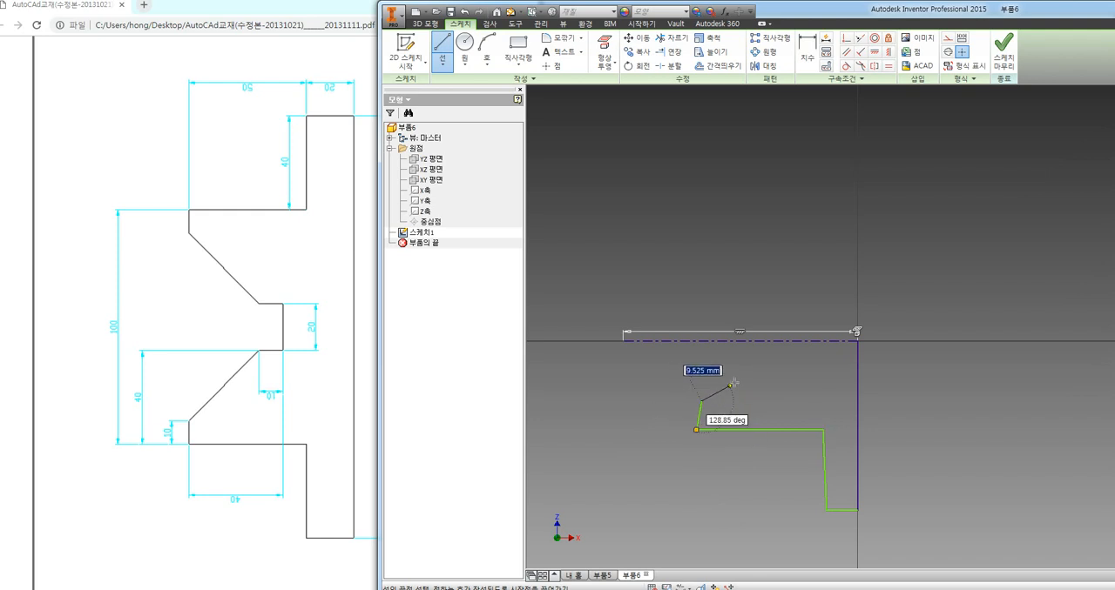
{"action": "left_click", "coordinate": [765, 352]}
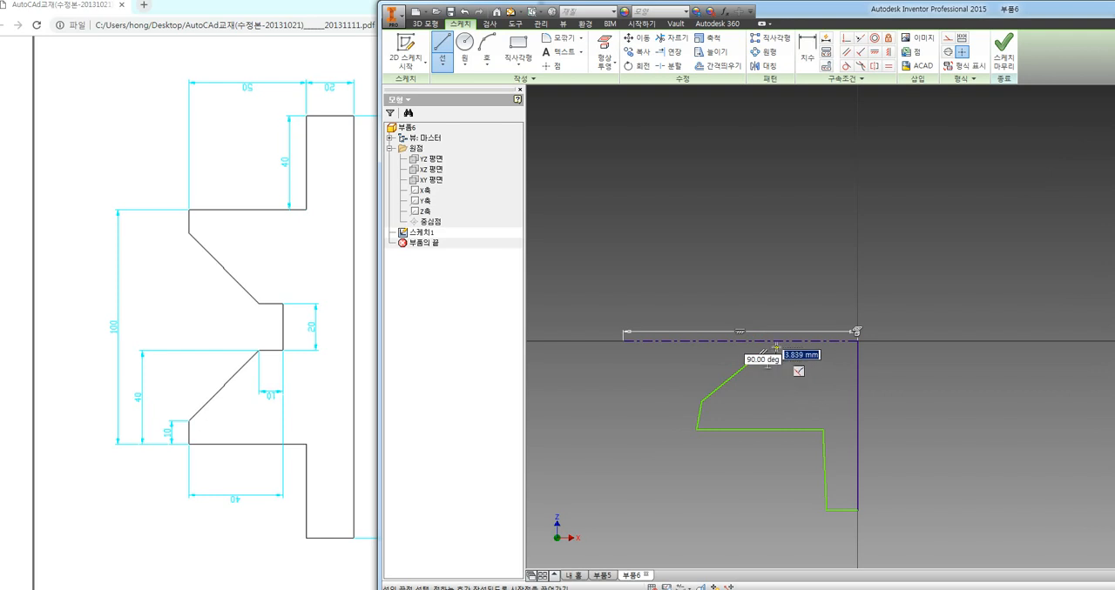
{"action": "double_click", "coordinate": [776, 341]}
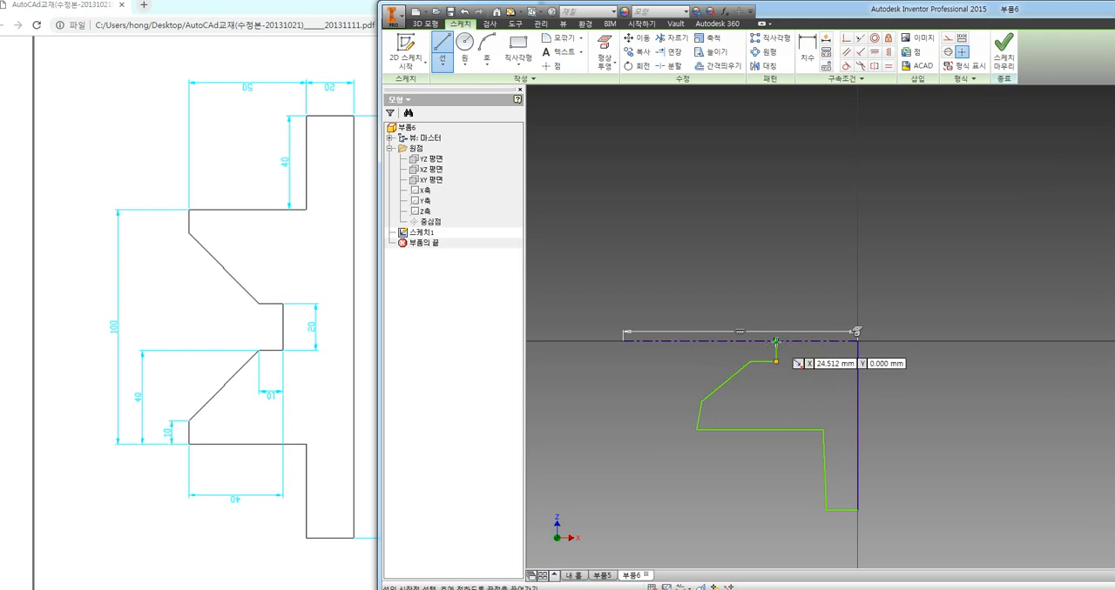
{"action": "key", "text": "Escape"}
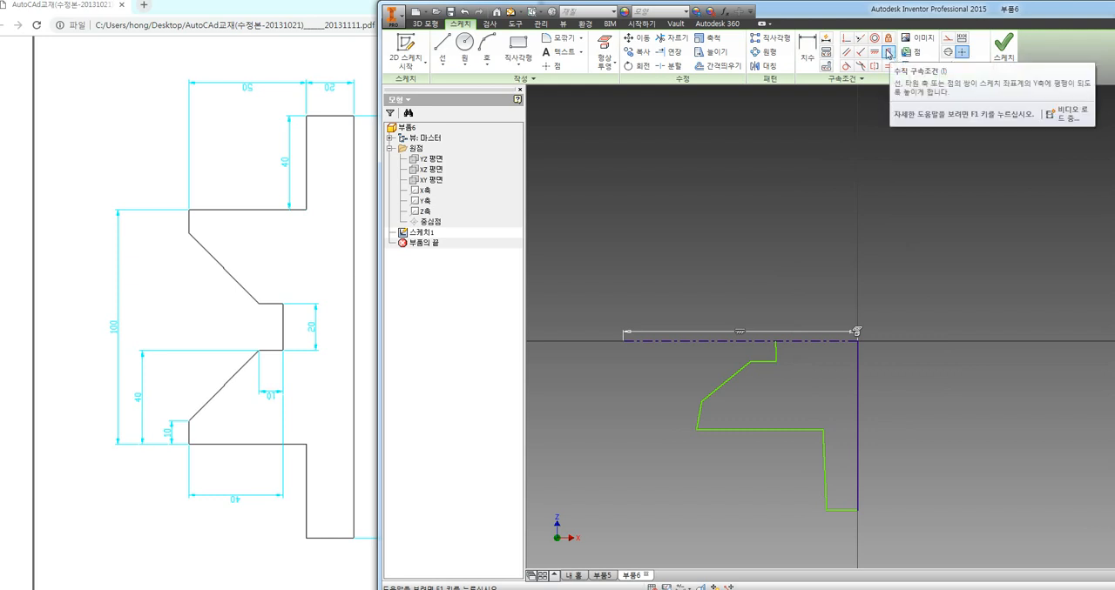
Apply vertical constraints to the step line, the short outer edge and the short line ending on the centerline
{"action": "left_click", "coordinate": [889, 52]}
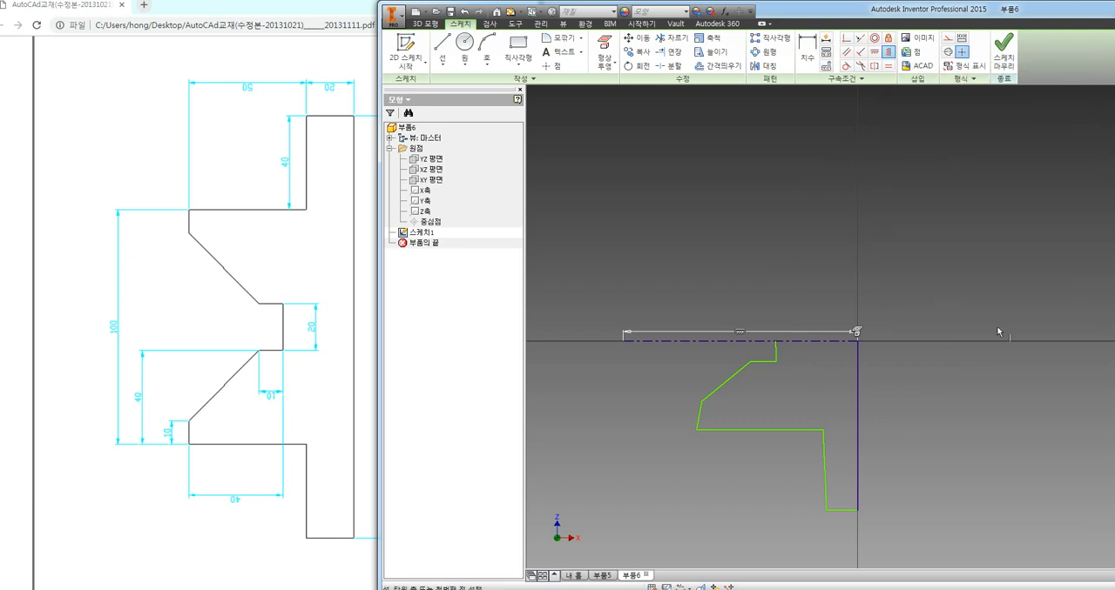
{"action": "left_click", "coordinate": [824, 451]}
{"action": "left_click", "coordinate": [702, 412]}
{"action": "left_click", "coordinate": [776, 351]}
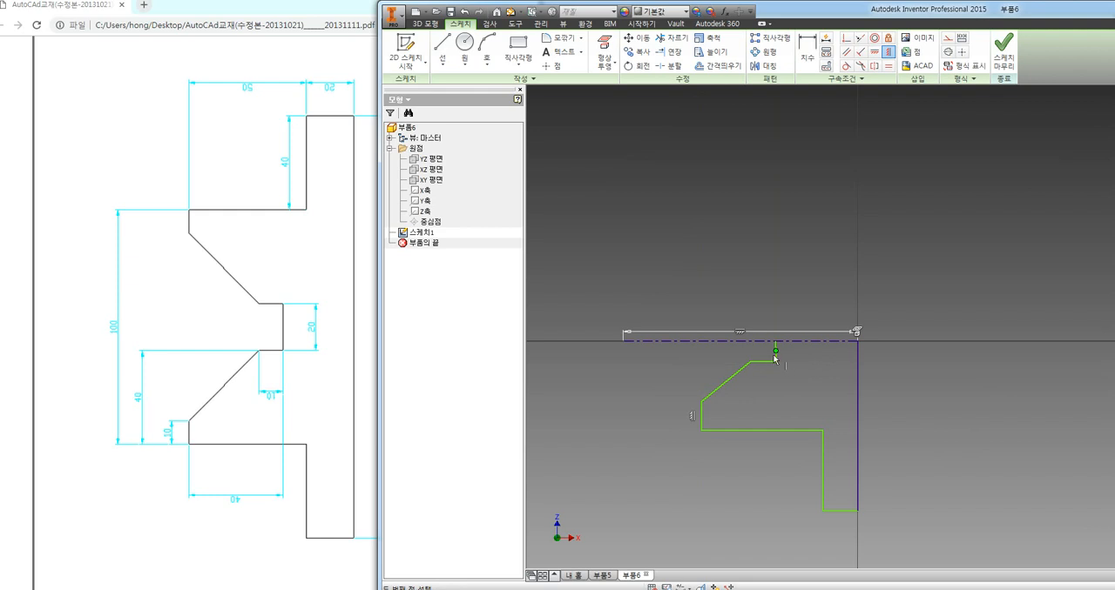
{"action": "key", "text": "Escape"}
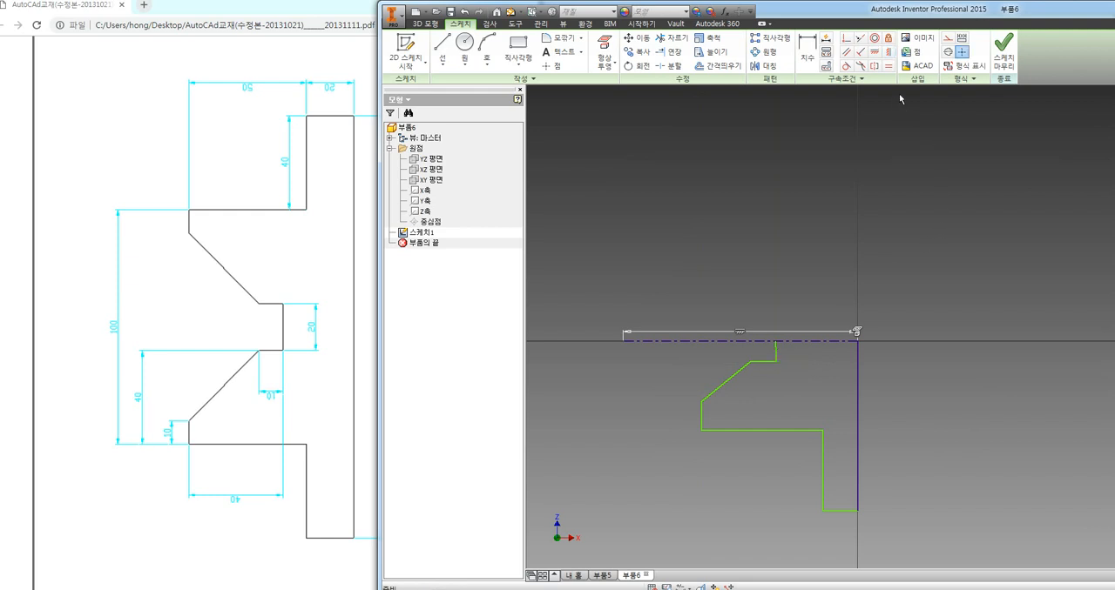
{"action": "left_click", "coordinate": [887, 52]}
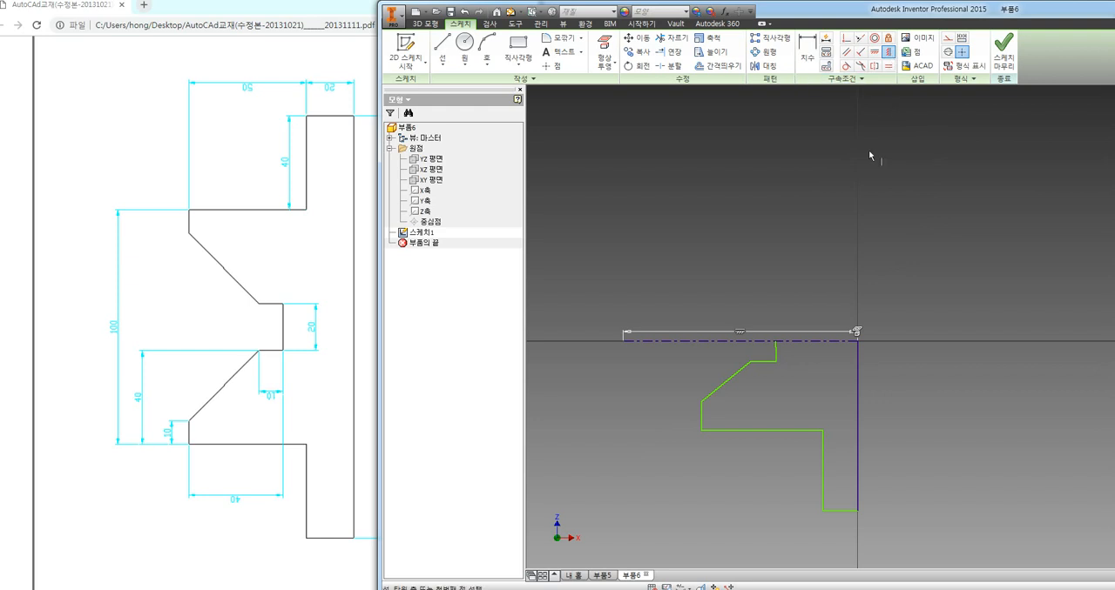
{"action": "left_click", "coordinate": [776, 352]}
{"action": "key", "text": "Escape"}
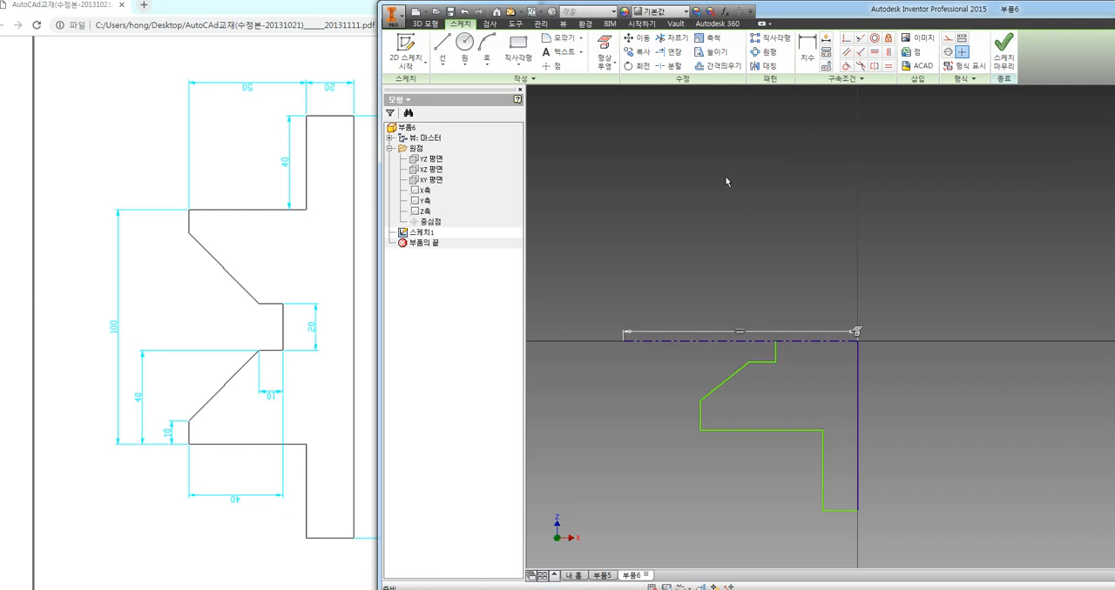
Try the horizontal constraint on a slanted test line drawn above the centerline, and delete that line
{"action": "key", "text": "l"}
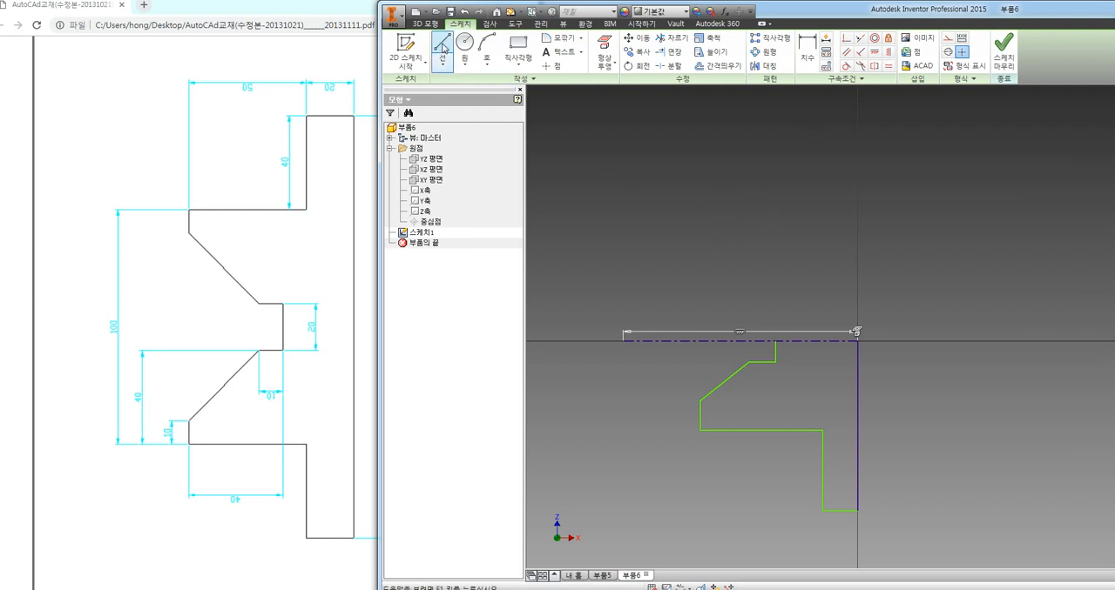
{"action": "left_click", "coordinate": [611, 224]}
{"action": "left_click", "coordinate": [715, 142]}
{"action": "key", "text": "Escape"}
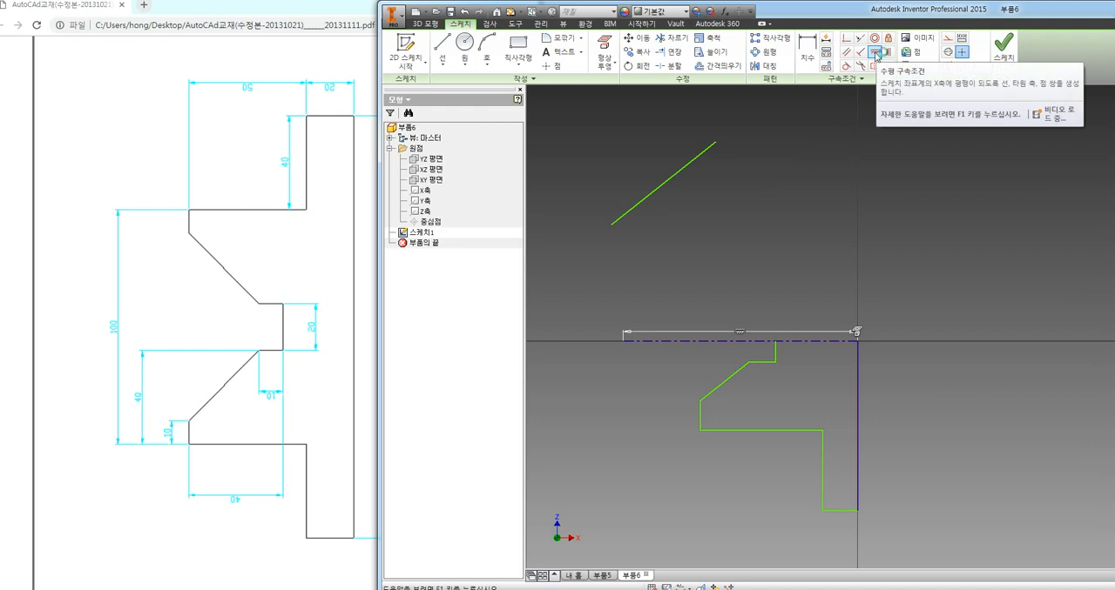
{"action": "left_click", "coordinate": [876, 53]}
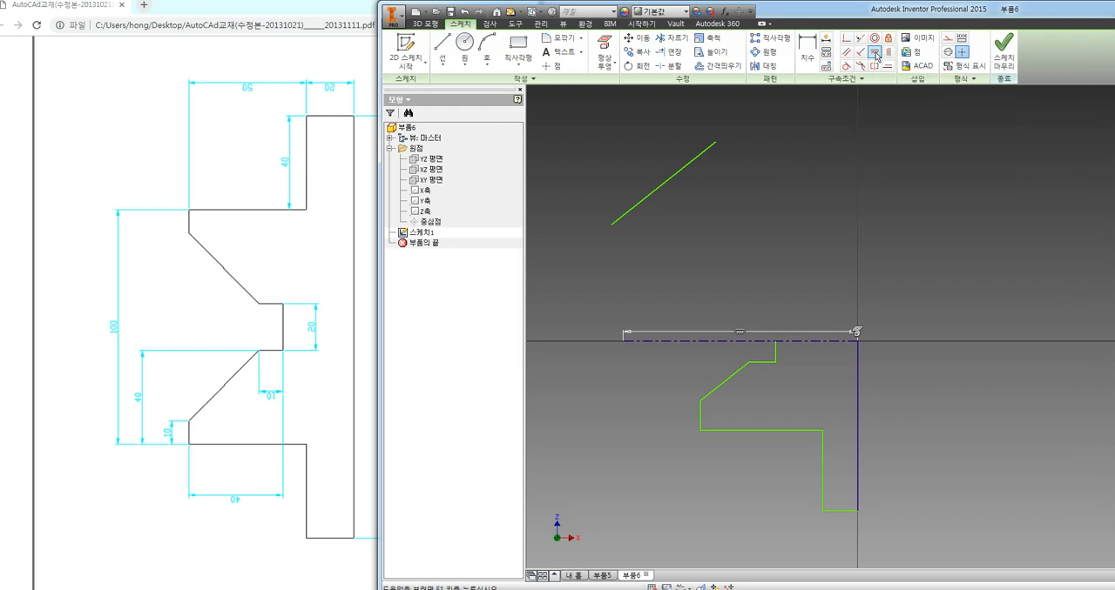
{"action": "left_click", "coordinate": [629, 217]}
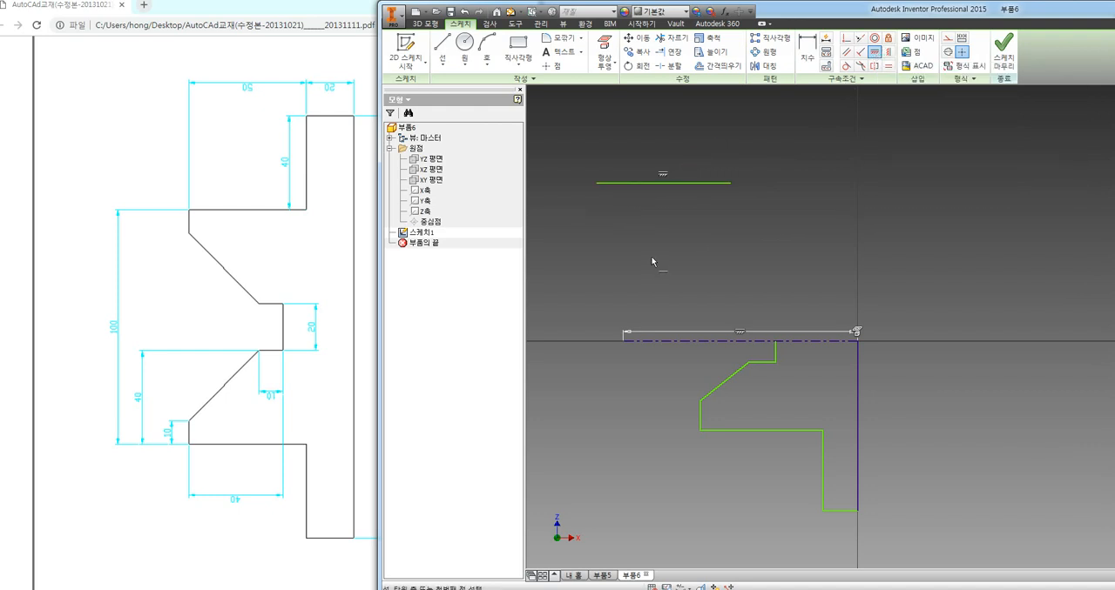
{"action": "key", "text": "Escape"}
{"action": "left_click", "coordinate": [721, 183]}
{"action": "key", "text": "Delete"}
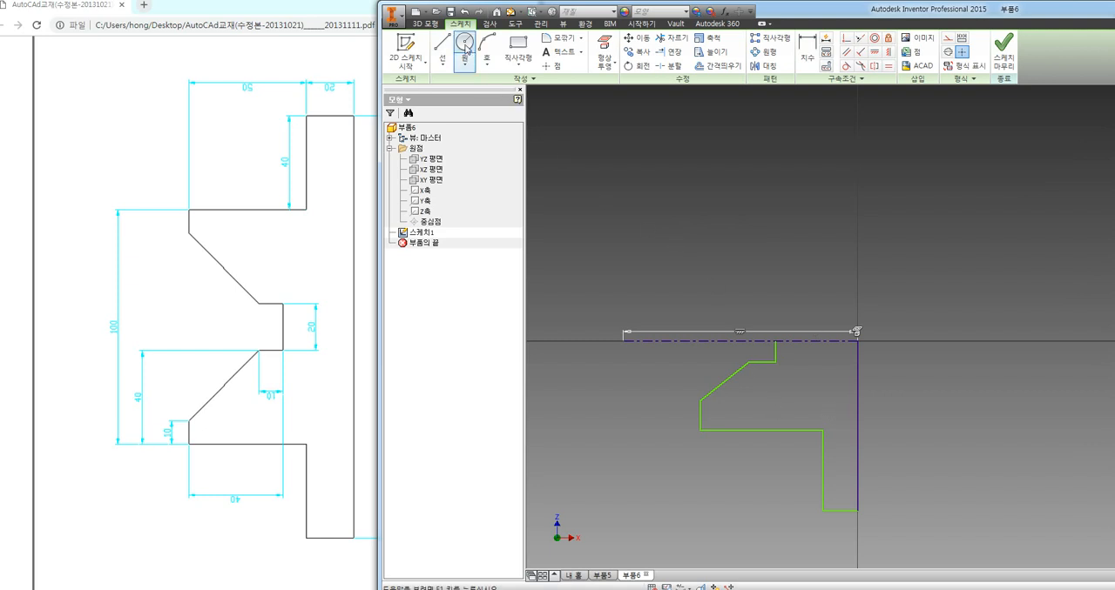
Draw a circle inside the half profile below the slanted edge and set its diameter to 10 mm
{"action": "left_click", "coordinate": [465, 46]}
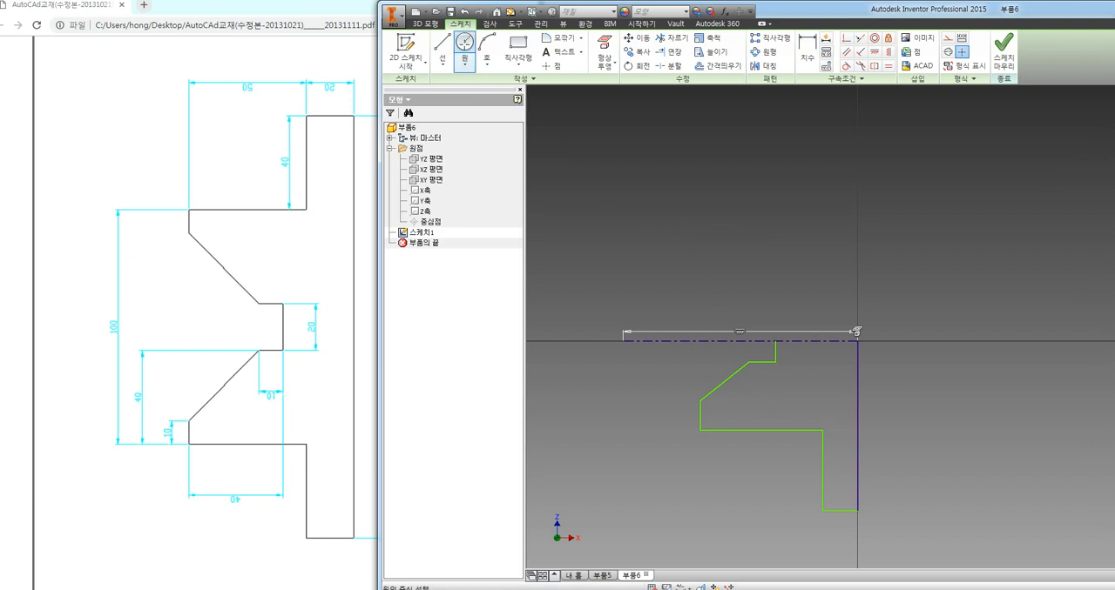
{"action": "left_click", "coordinate": [747, 407]}
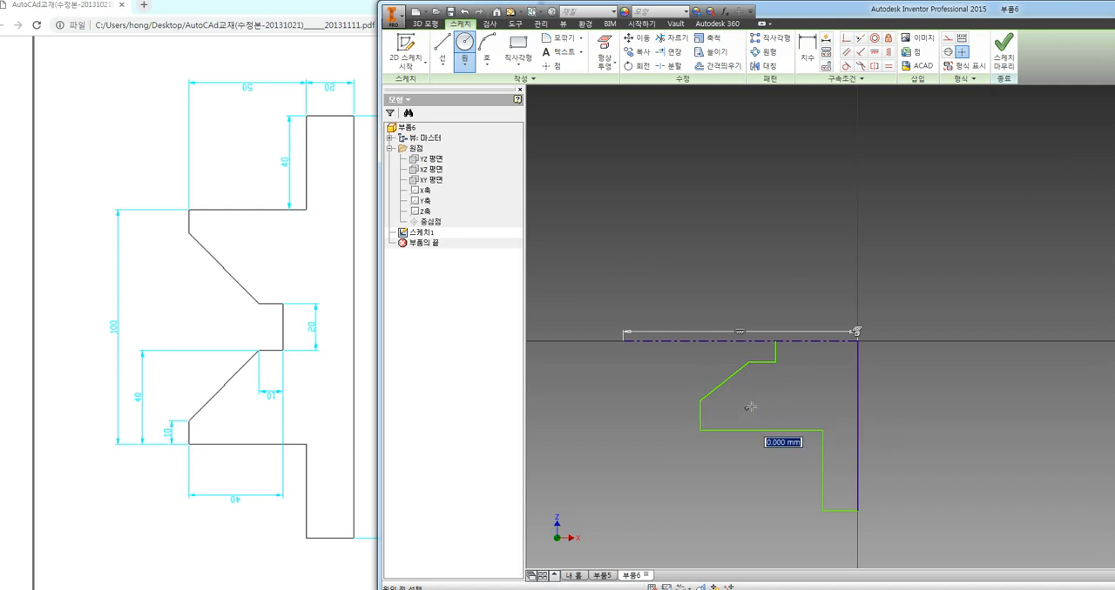
{"action": "left_click", "coordinate": [761, 407]}
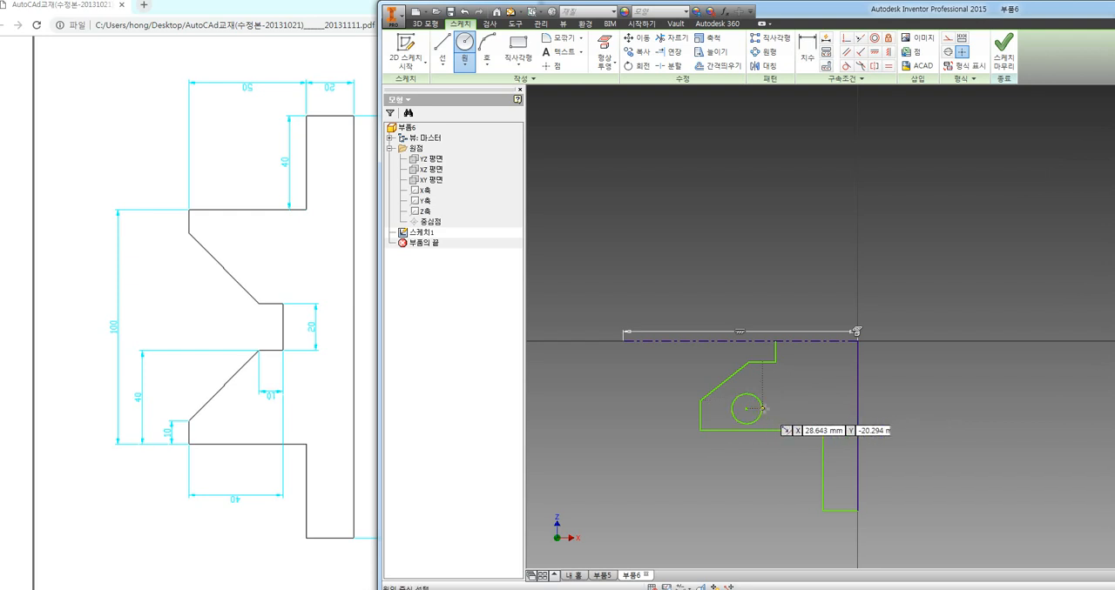
{"action": "left_click", "coordinate": [809, 66]}
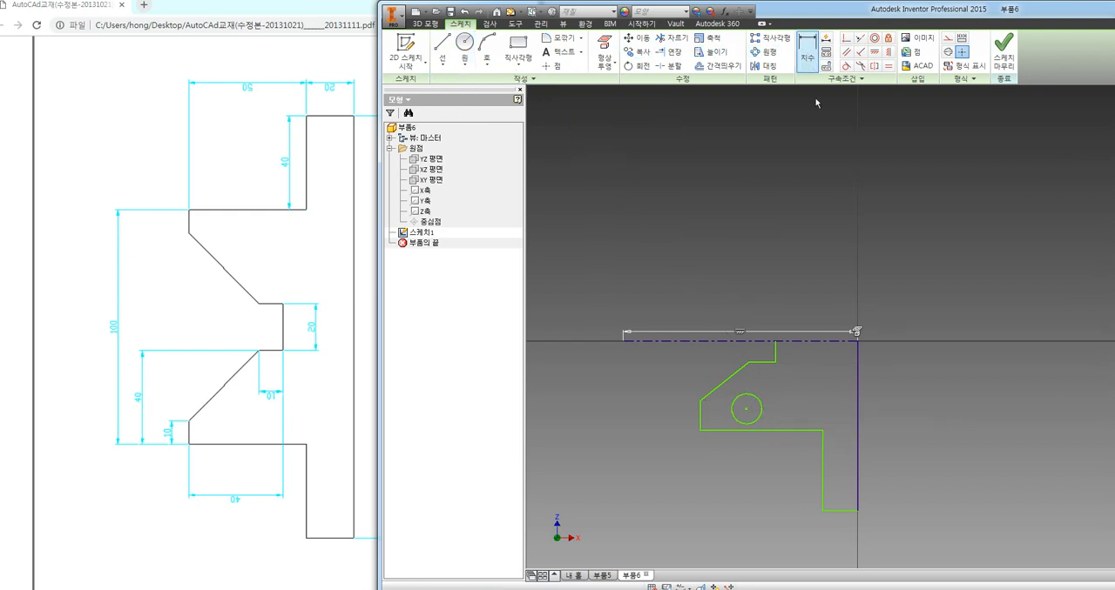
{"action": "left_click", "coordinate": [759, 416]}
{"action": "left_click", "coordinate": [782, 397]}
{"action": "type", "text": "10"}
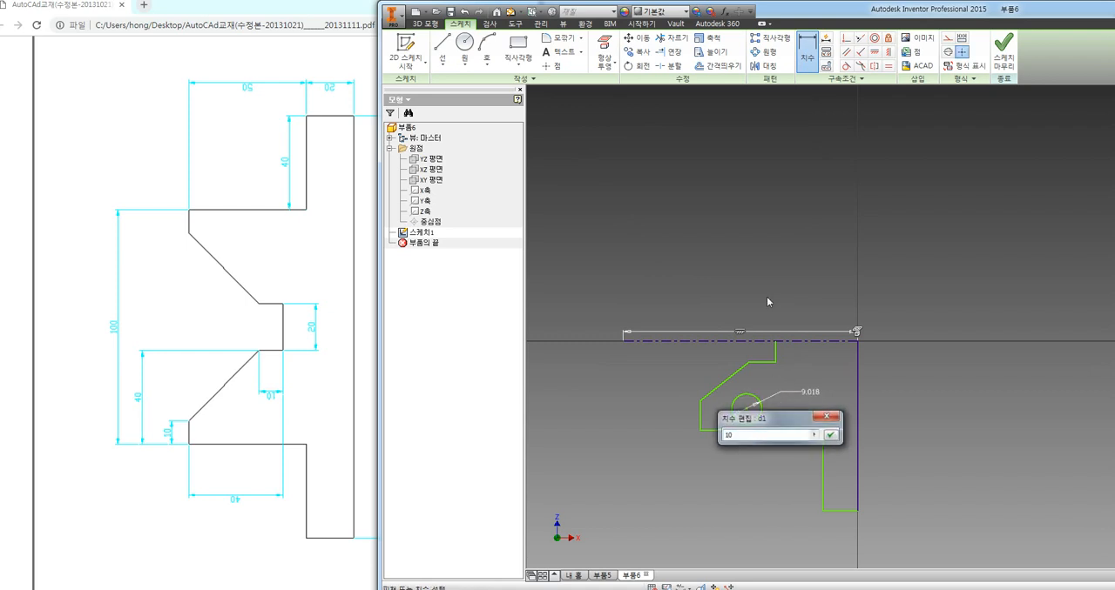
{"action": "key", "text": "Return"}
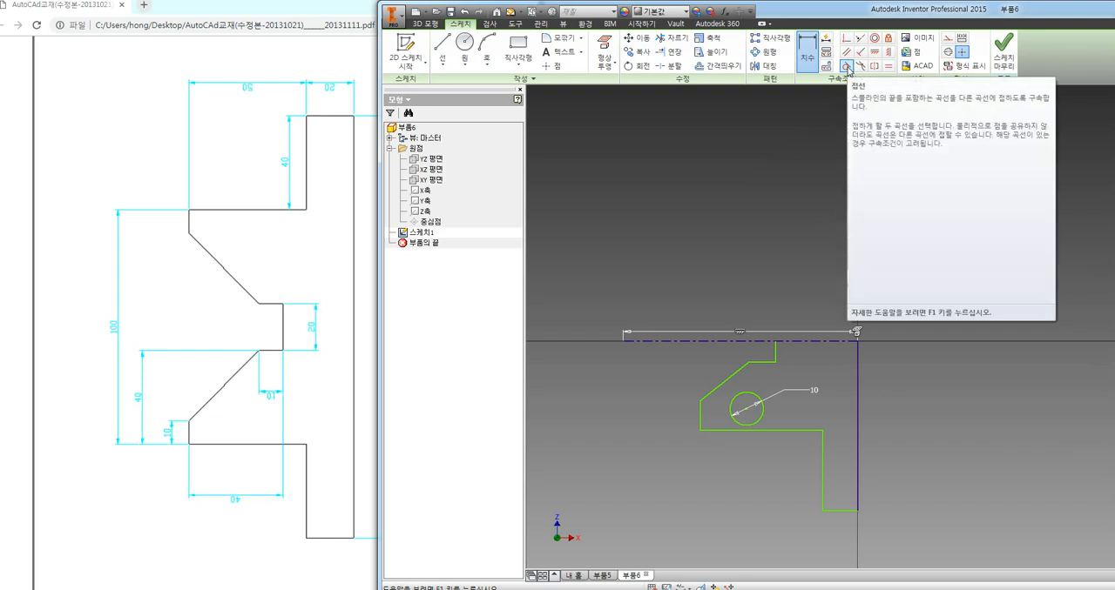
Make the 10 mm circle tangent to the long horizontal line below it and to the profile's short outer vertical edge
{"action": "left_click", "coordinate": [846, 67]}
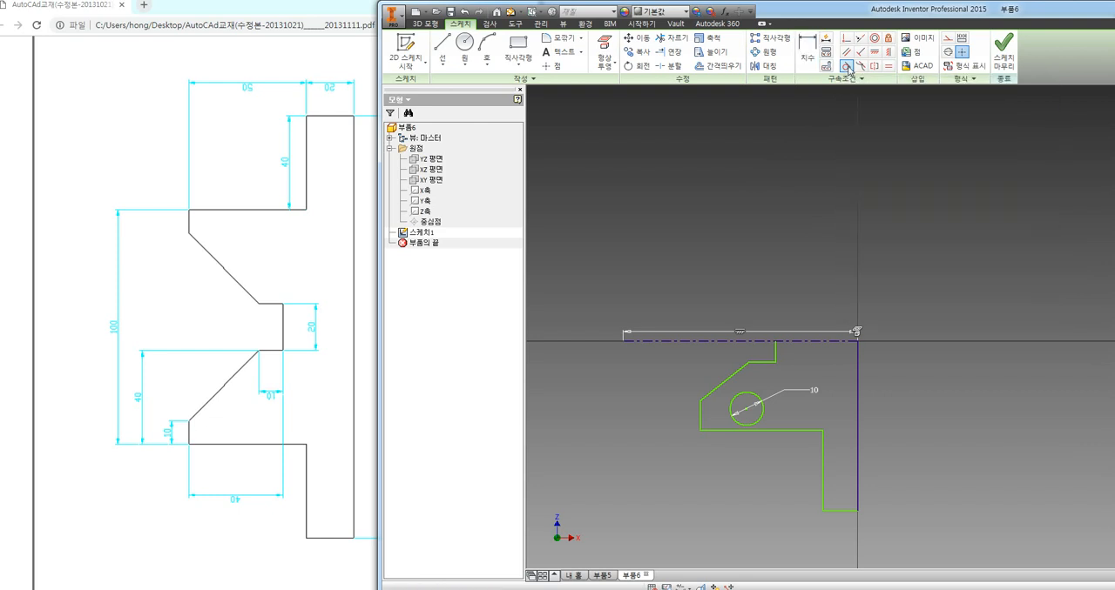
{"action": "scroll", "coordinate": [747, 426], "scroll_direction": "down", "scroll_amount": 4}
{"action": "scroll", "coordinate": [761, 438], "scroll_direction": "up", "scroll_amount": 6}
{"action": "scroll", "coordinate": [761, 438], "scroll_direction": "up", "scroll_amount": 5}
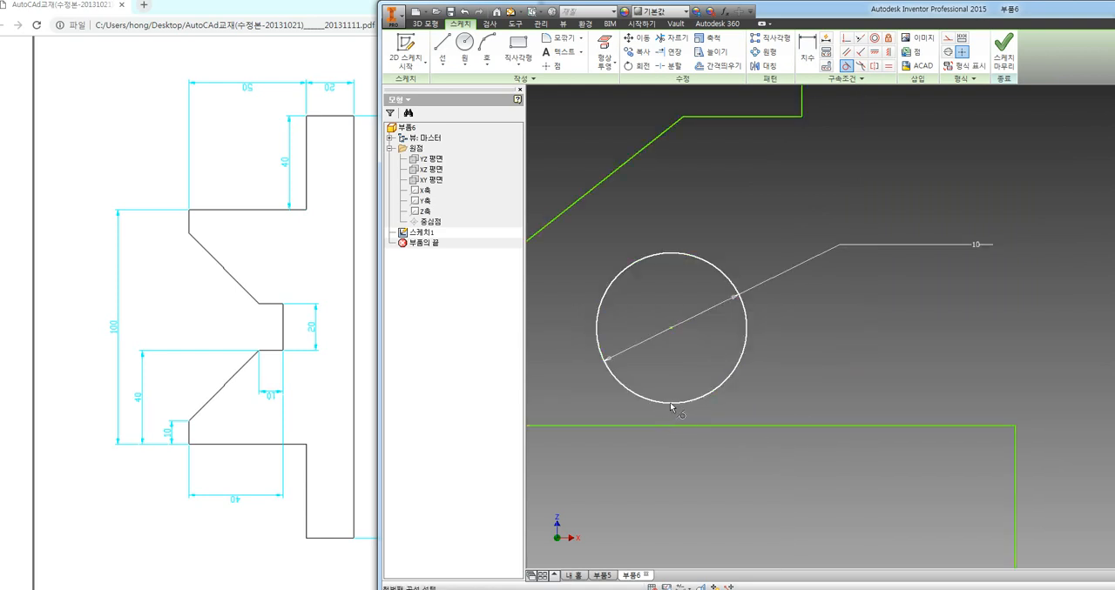
{"action": "left_click", "coordinate": [672, 404]}
{"action": "left_click", "coordinate": [674, 426]}
{"action": "scroll", "coordinate": [739, 461], "scroll_direction": "down", "scroll_amount": 4}
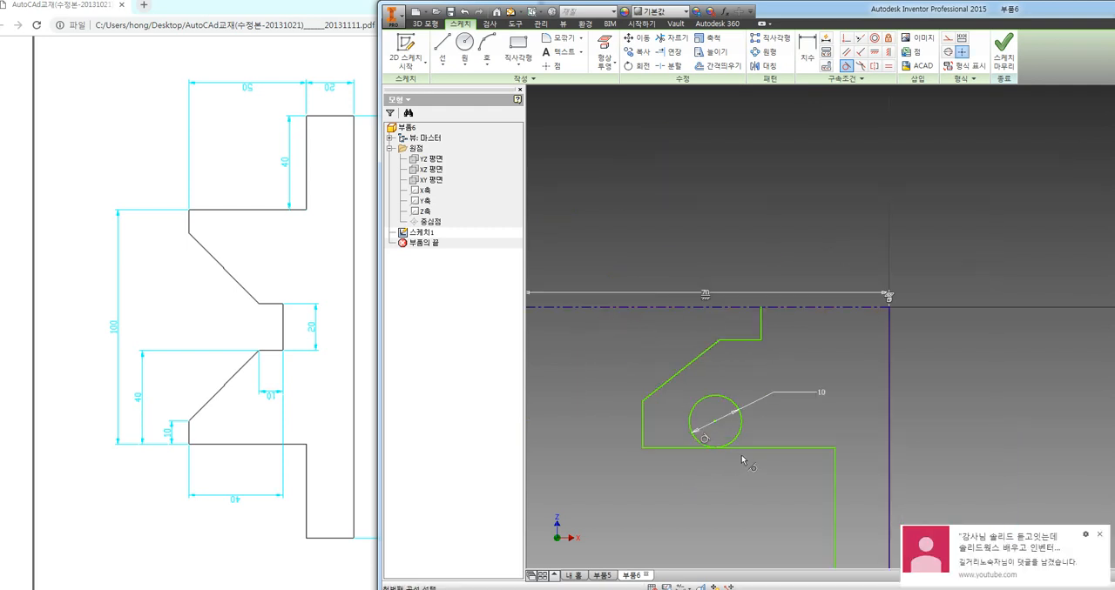
{"action": "left_click", "coordinate": [1098, 535]}
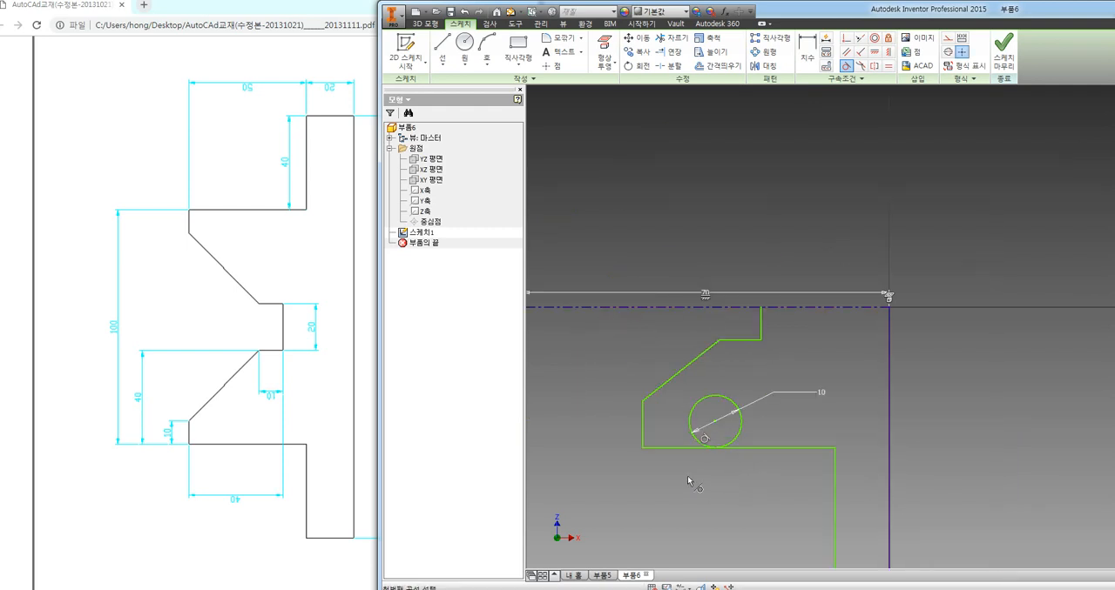
{"action": "left_click", "coordinate": [690, 427]}
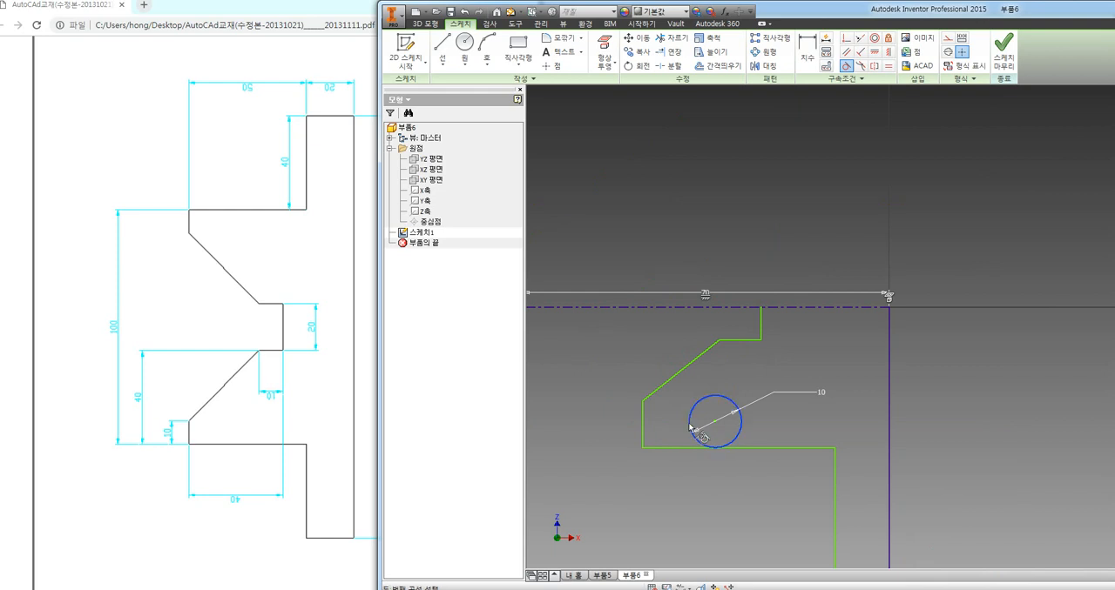
{"action": "left_click", "coordinate": [644, 431]}
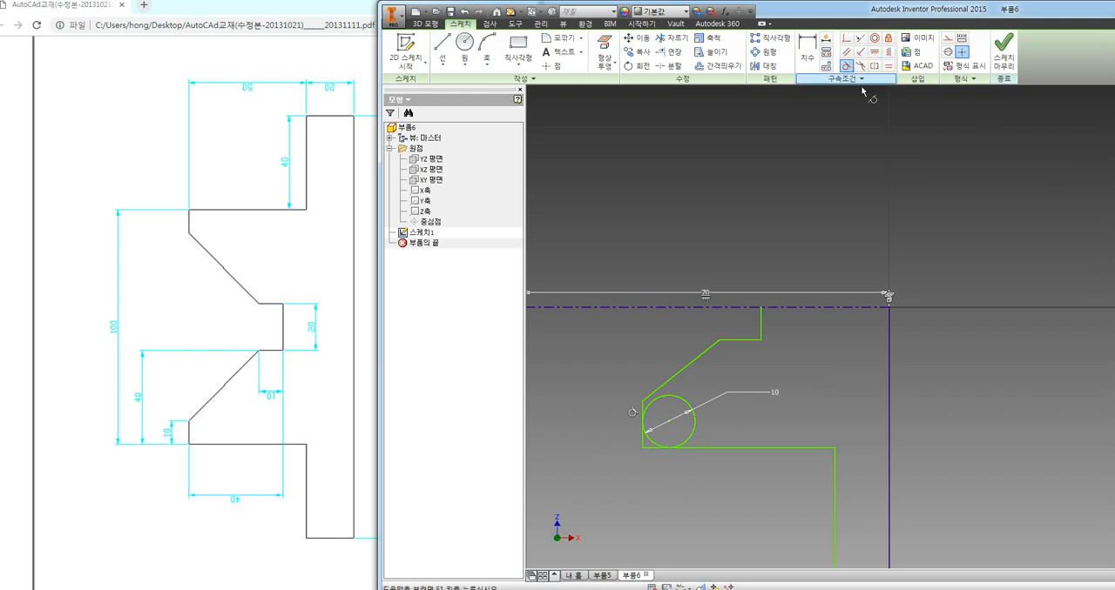
{"action": "key", "text": "Escape"}
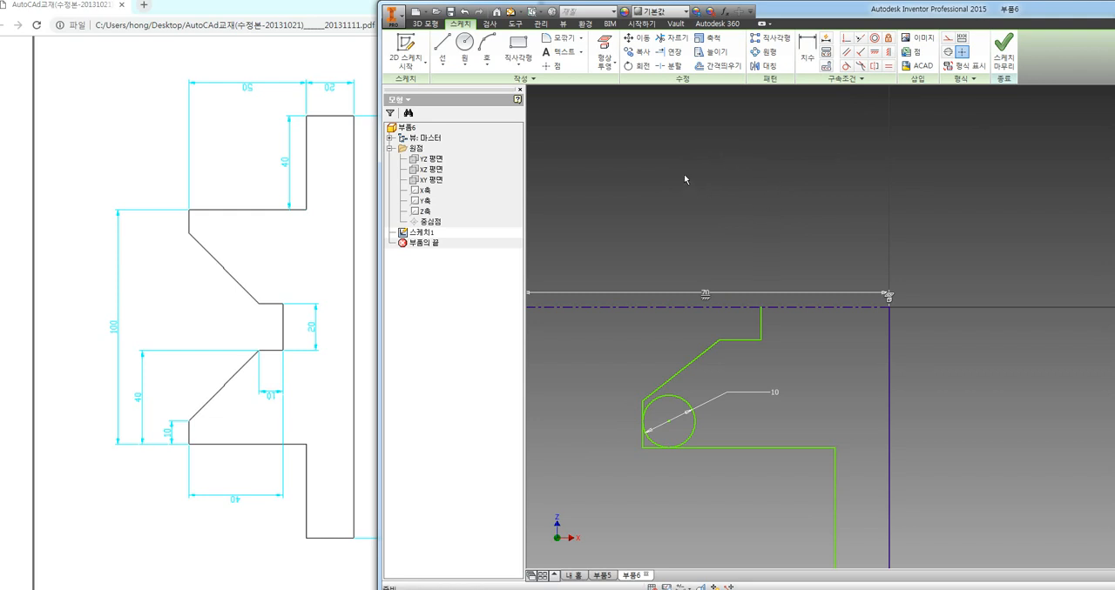
Draw a slanted line above the centerline and constrain it parallel to the slanted edge of the half profile
{"action": "left_click", "coordinate": [442, 44]}
{"action": "left_click", "coordinate": [582, 193]}
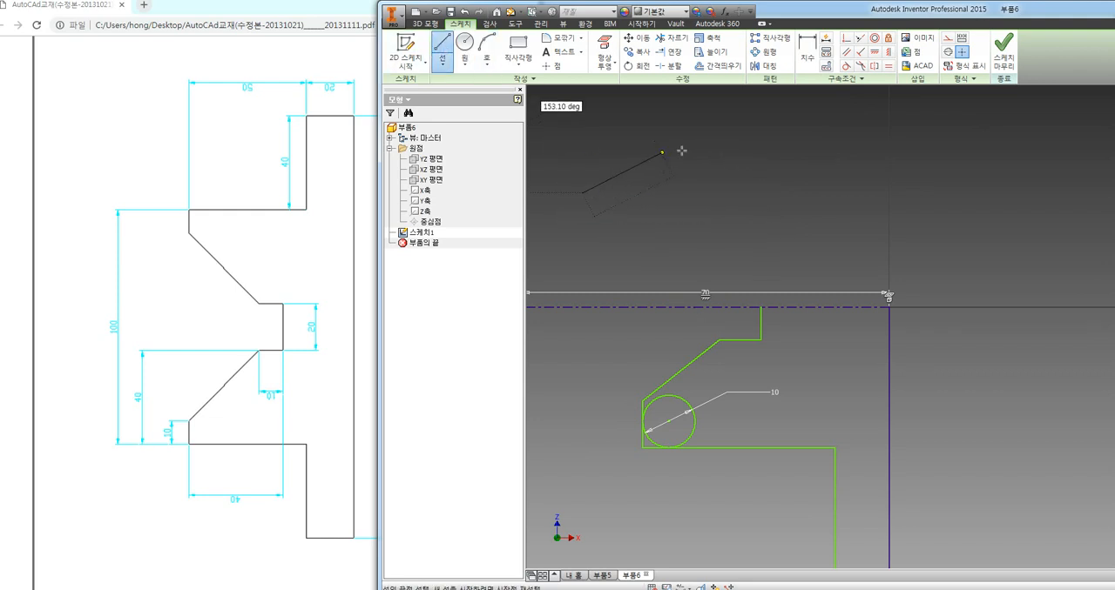
{"action": "left_click", "coordinate": [701, 138]}
{"action": "key", "text": "Escape"}
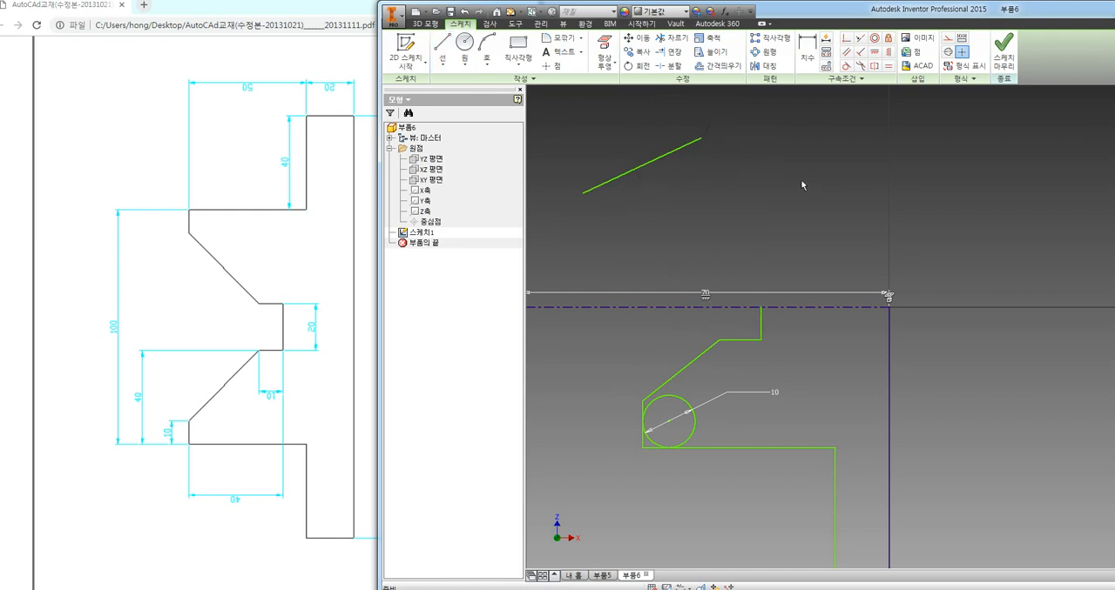
{"action": "left_click", "coordinate": [847, 54]}
{"action": "left_click", "coordinate": [600, 189]}
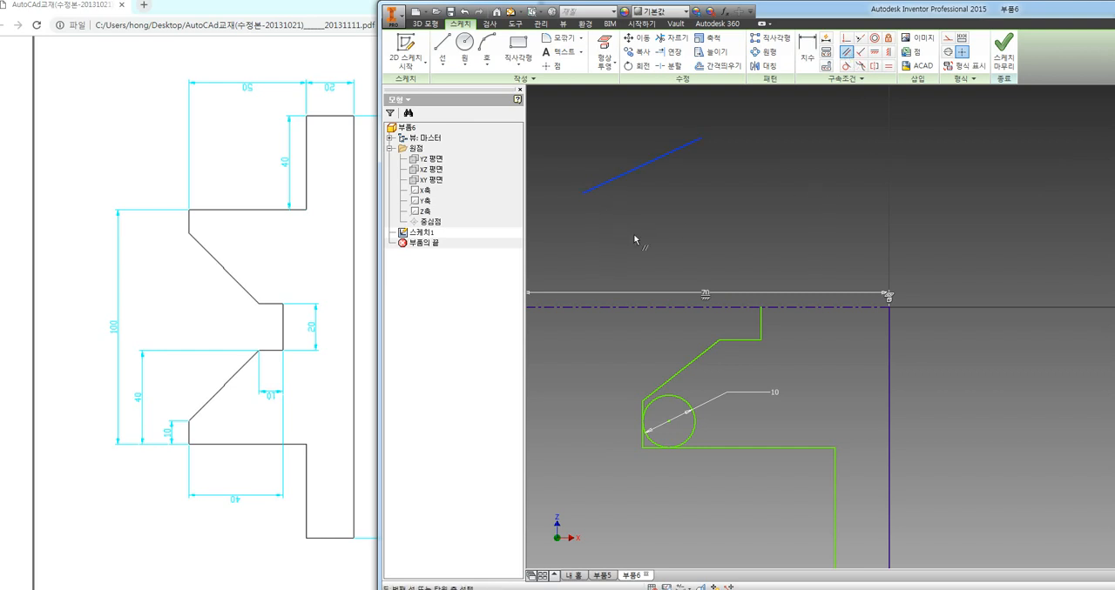
{"action": "left_click", "coordinate": [662, 384]}
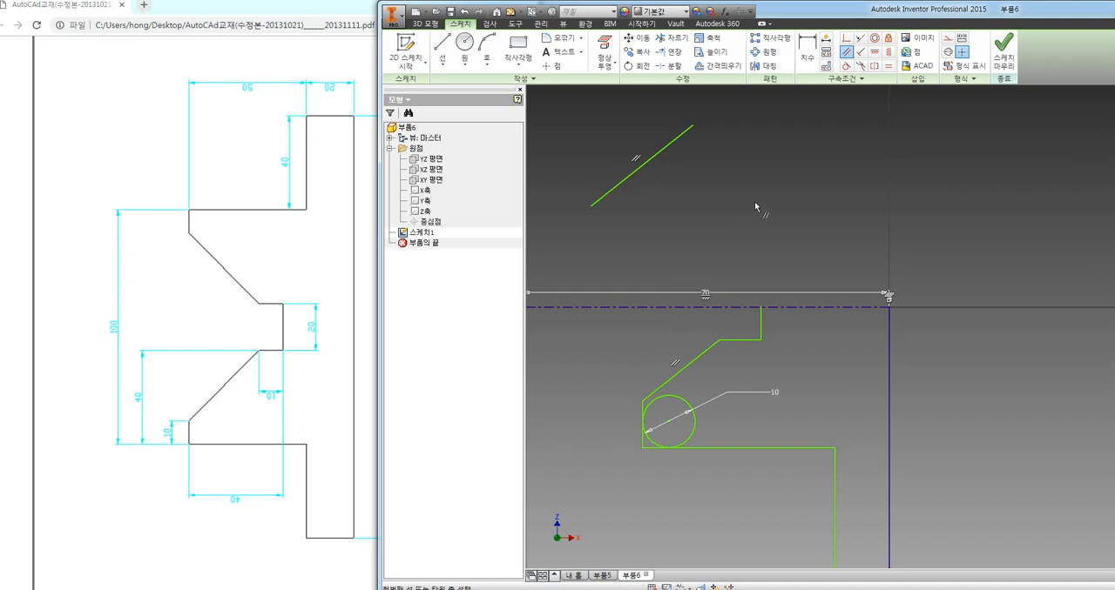
Dimension the vertical height of the half profile's slanted edge and set it to 12 mm
{"action": "key", "text": "Escape"}
{"action": "left_click", "coordinate": [807, 48]}
{"action": "left_click", "coordinate": [693, 349]}
{"action": "left_click", "coordinate": [617, 381]}
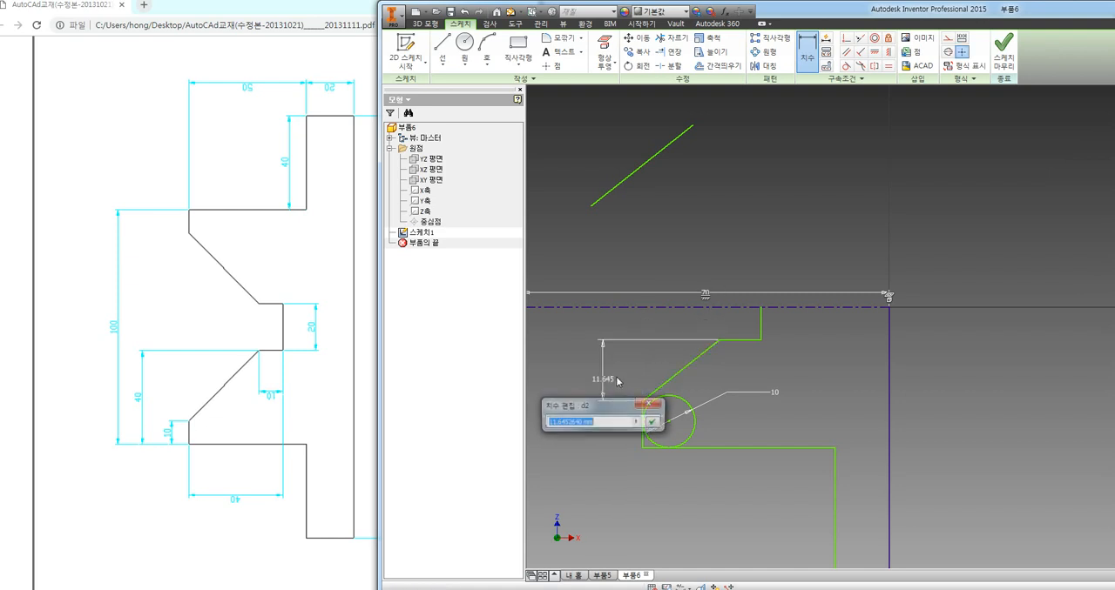
{"action": "type", "text": "12"}
{"action": "key", "text": "Return"}
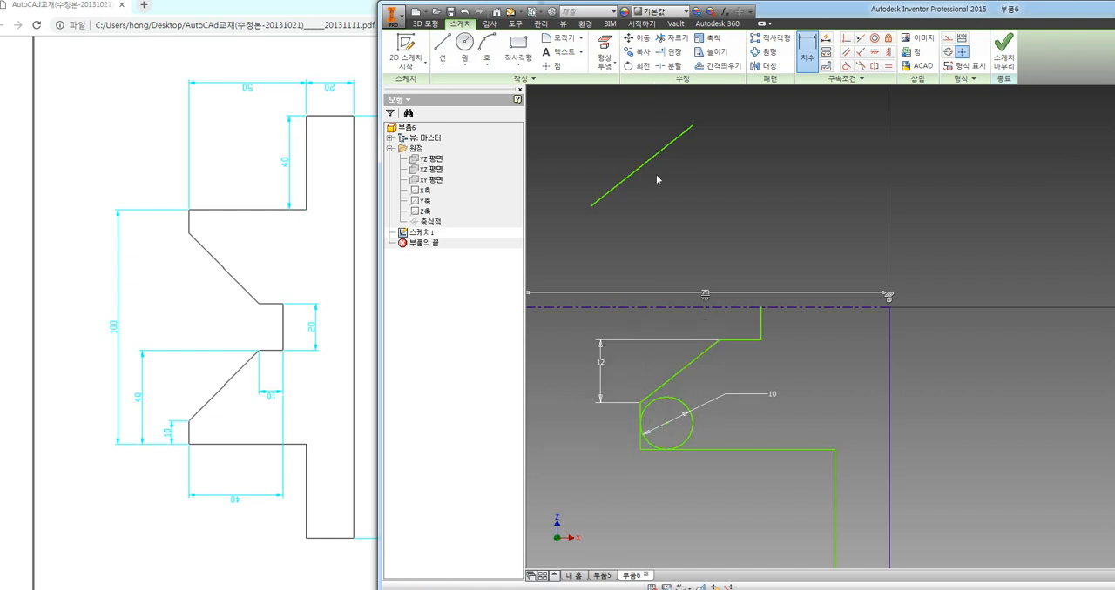
Add an angle dimension of 145 degrees between the short outer vertical edge and the slanted edge
{"action": "left_click", "coordinate": [641, 410]}
{"action": "left_click", "coordinate": [688, 388]}
{"action": "type", "text": "145"}
{"action": "key", "text": "Return"}
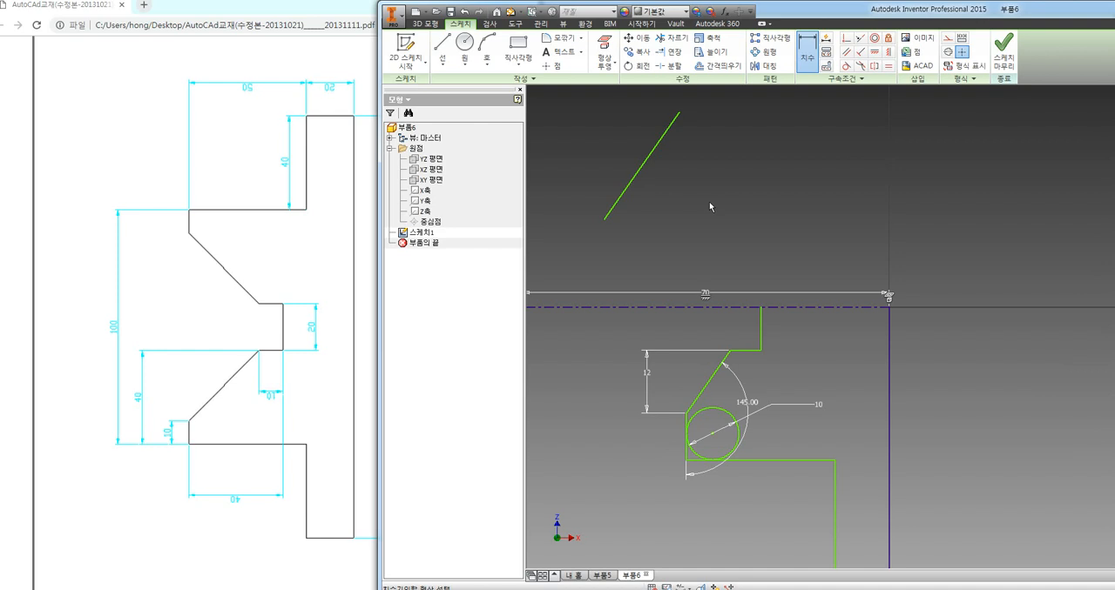
Undo the trial dimensions, constraints, circle and slanted test line, back to the plain half profile with its centerline
{"action": "key", "text": "Escape"}
{"action": "key", "text": "ctrl+z"}
{"action": "key", "text": "ctrl+z"}
{"action": "key", "text": "ctrl+z"}
{"action": "key", "text": "ctrl+z"}
{"action": "key", "text": "ctrl+z"}
{"action": "key", "text": "ctrl+z"}
{"action": "key", "text": "ctrl+z"}
{"action": "key", "text": "ctrl+z"}
{"action": "key", "text": "ctrl+z"}
{"action": "key", "text": "ctrl+z"}
{"action": "scroll", "coordinate": [714, 203], "scroll_direction": "up", "scroll_amount": 2}
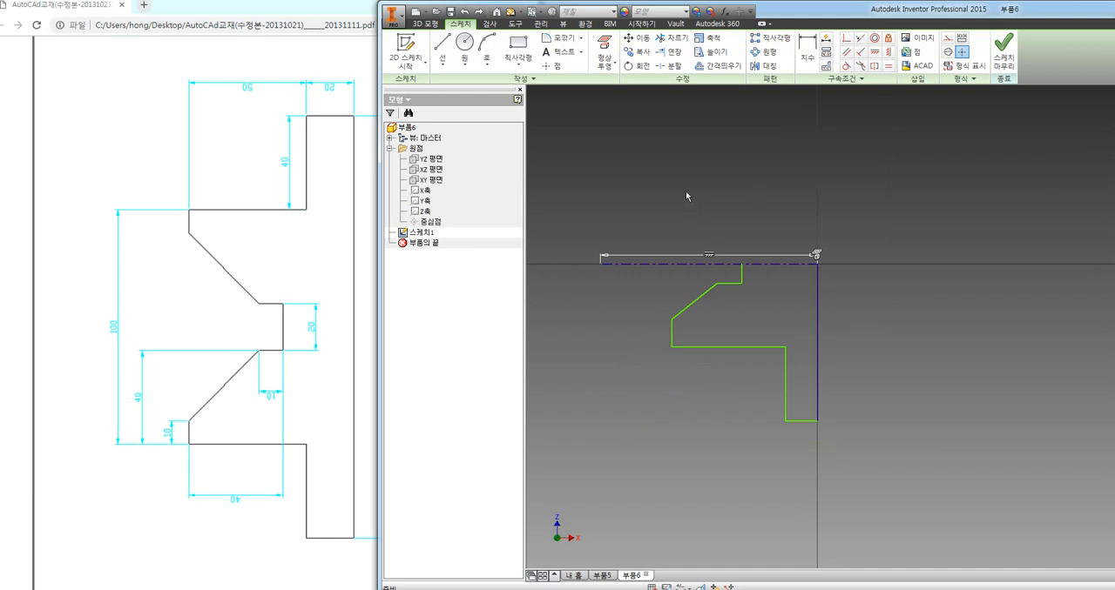
Mirror all lines of the half profile about the horizontal centerline with the sketch Mirror tool
{"action": "middle_click_drag", "start_coordinate": [717, 175], "coordinate": [703, 195]}
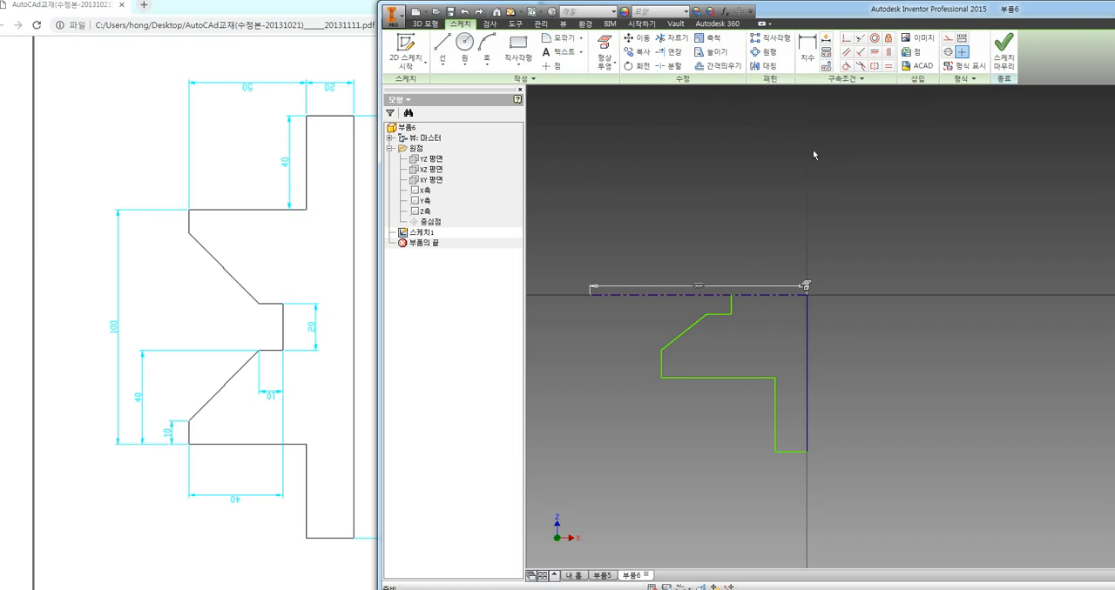
{"action": "left_click", "coordinate": [766, 67]}
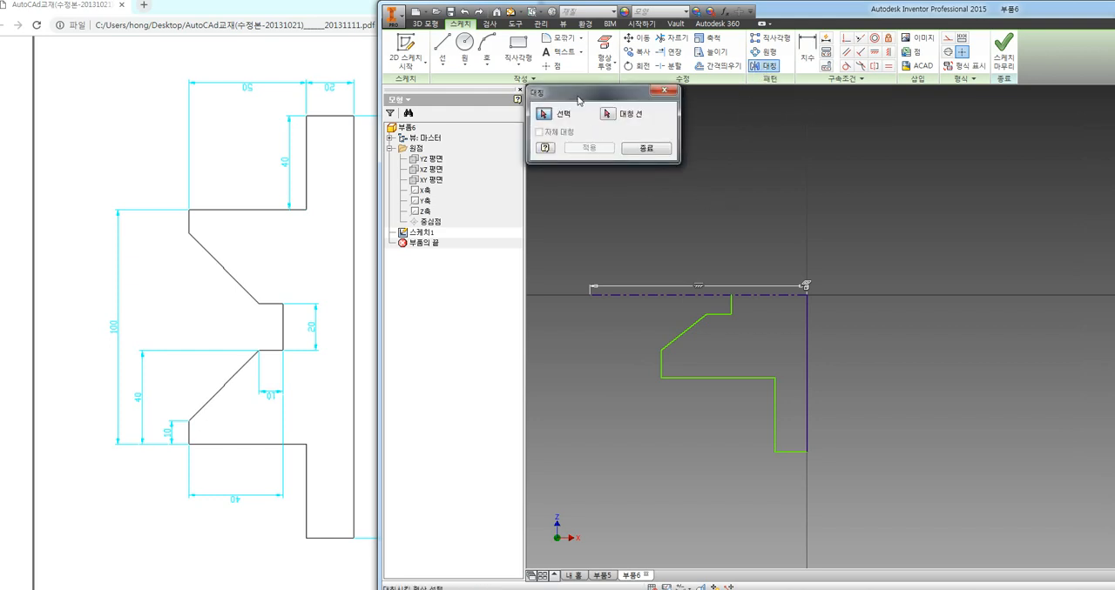
{"action": "left_click_drag", "start_coordinate": [586, 100], "coordinate": [605, 124]}
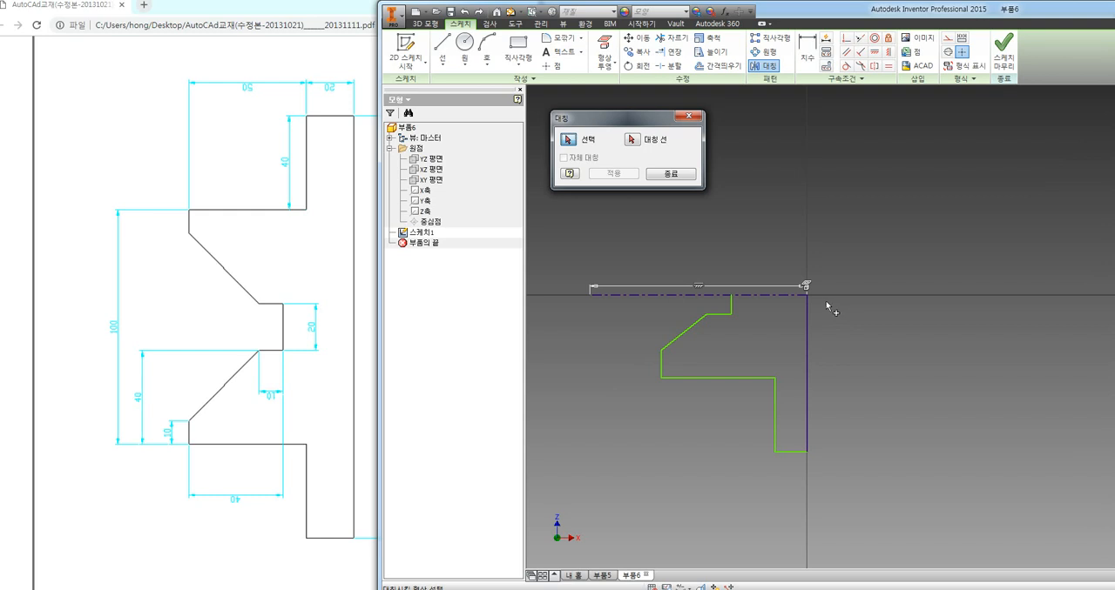
{"action": "mouse_move", "coordinate": [827, 301]}
{"action": "left_mouse_down"}
{"action": "mouse_move", "coordinate": [797, 418]}
{"action": "mouse_move", "coordinate": [679, 478]}
{"action": "mouse_move", "coordinate": [632, 481]}
{"action": "left_mouse_up"}
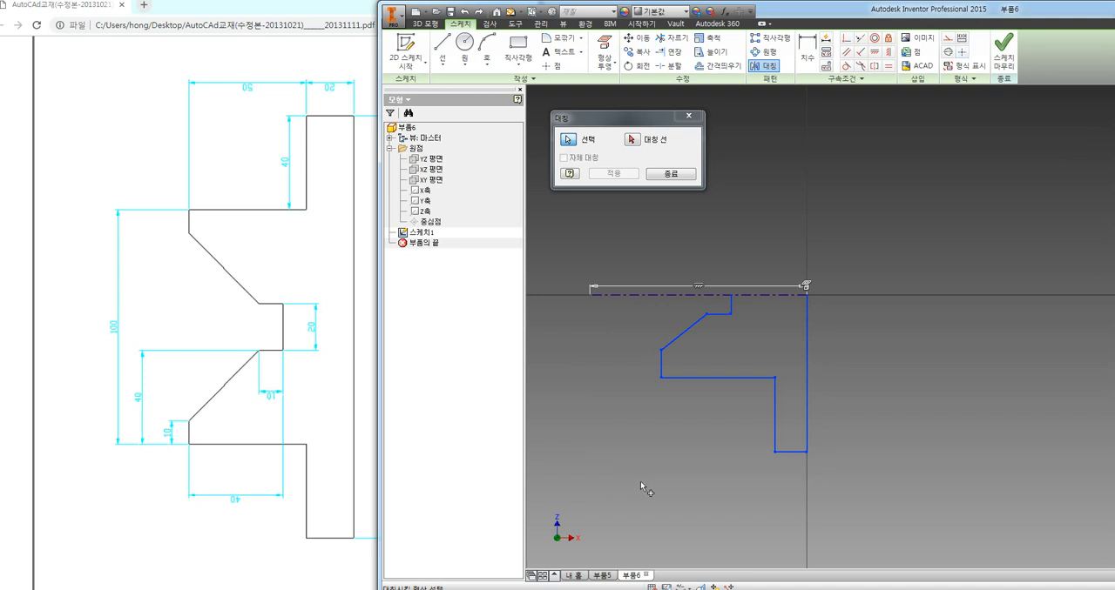
{"action": "left_click", "coordinate": [633, 141]}
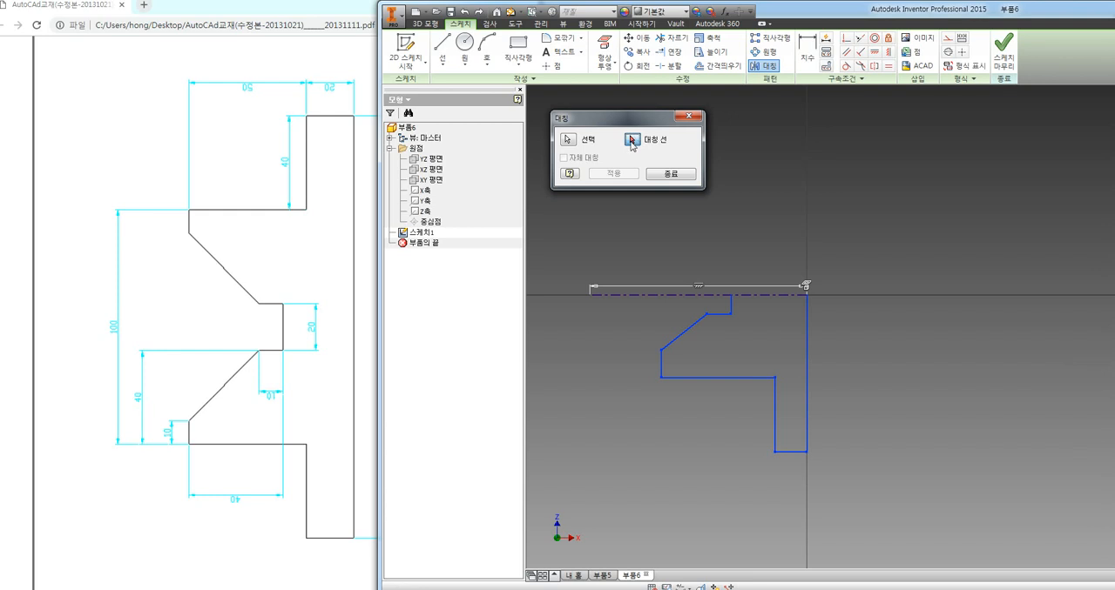
{"action": "left_click", "coordinate": [639, 296]}
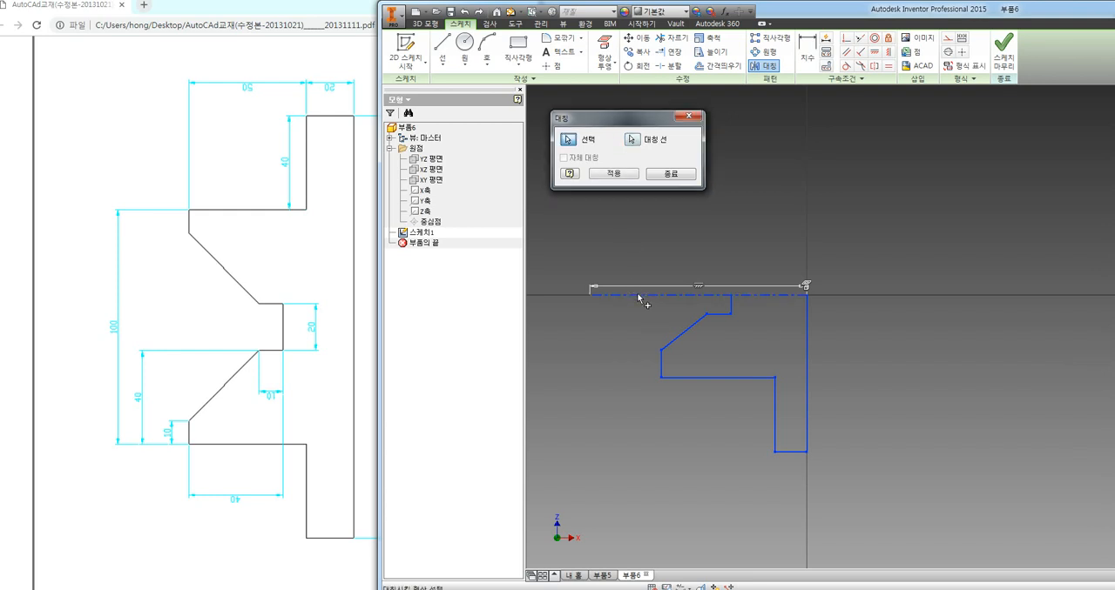
{"action": "left_click", "coordinate": [614, 175]}
{"action": "left_click", "coordinate": [671, 174]}
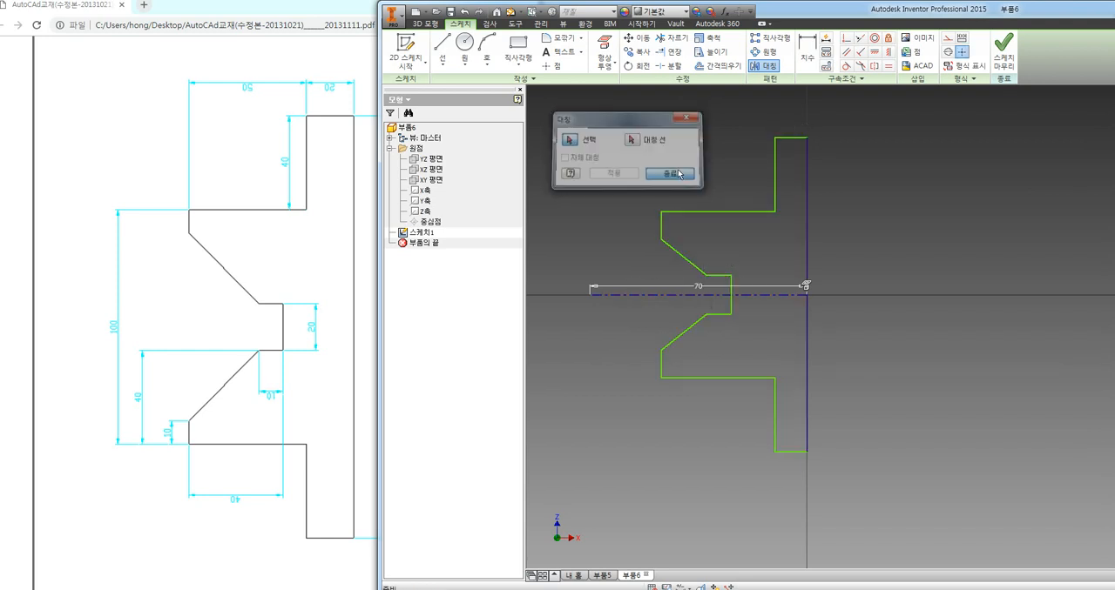
Move the centerline's 70 mm dimension to below the mirrored profile
{"action": "middle_click_drag", "start_coordinate": [938, 244], "coordinate": [955, 254]}
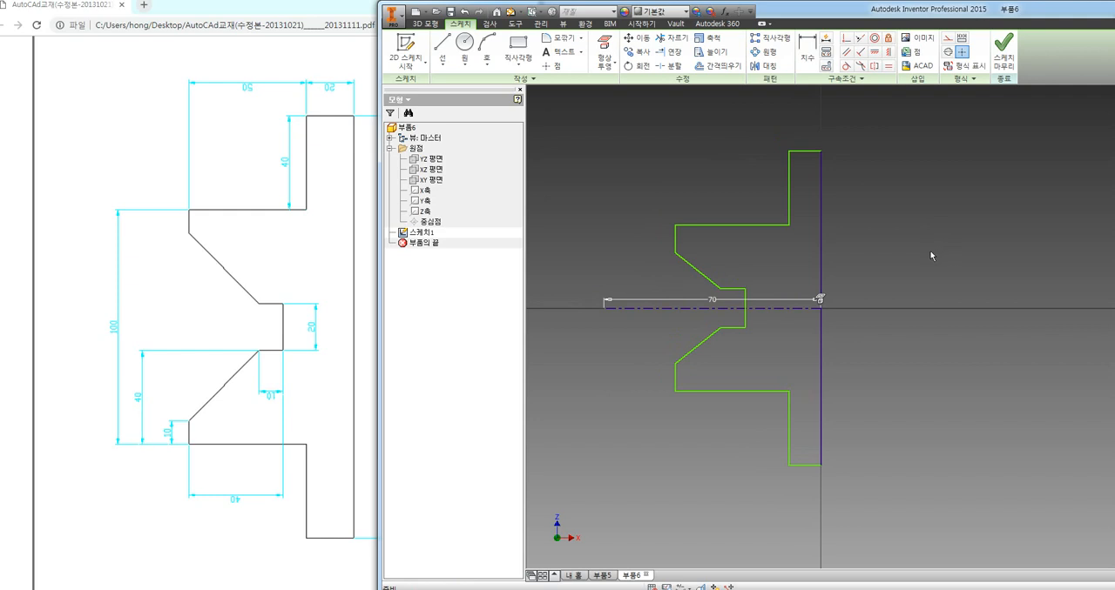
{"action": "left_click_drag", "start_coordinate": [706, 302], "coordinate": [705, 523]}
{"action": "left_click", "coordinate": [718, 531]}
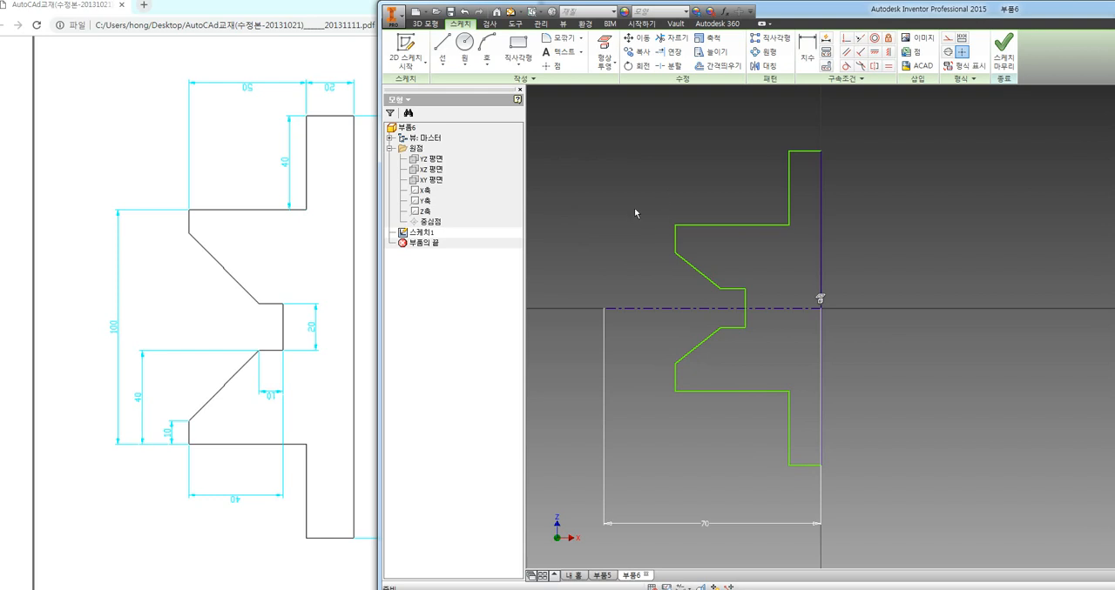
Show all sketch constraints and examine the symmetry constraints linking mirrored corner points to the centerline
{"action": "key", "text": "F8"}
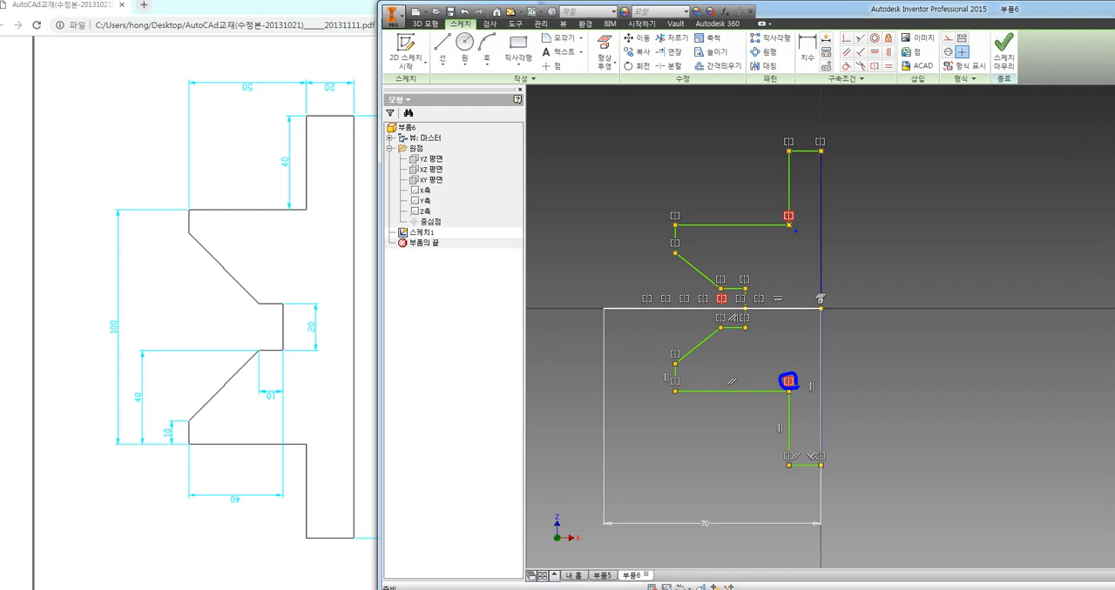
{"action": "left_click_drag", "start_coordinate": [793, 217], "coordinate": [789, 212]}
{"action": "left_click_drag", "start_coordinate": [779, 397], "coordinate": [795, 397]}
{"action": "mouse_move", "coordinate": [798, 219]}
{"action": "left_mouse_down"}
{"action": "mouse_move", "coordinate": [784, 232]}
{"action": "mouse_move", "coordinate": [797, 220]}
{"action": "left_mouse_up"}
{"action": "mouse_move", "coordinate": [686, 307]}
{"action": "left_mouse_down"}
{"action": "mouse_move", "coordinate": [778, 307]}
{"action": "mouse_move", "coordinate": [727, 294]}
{"action": "left_mouse_up"}
{"action": "left_click_drag", "start_coordinate": [800, 230], "coordinate": [780, 212]}
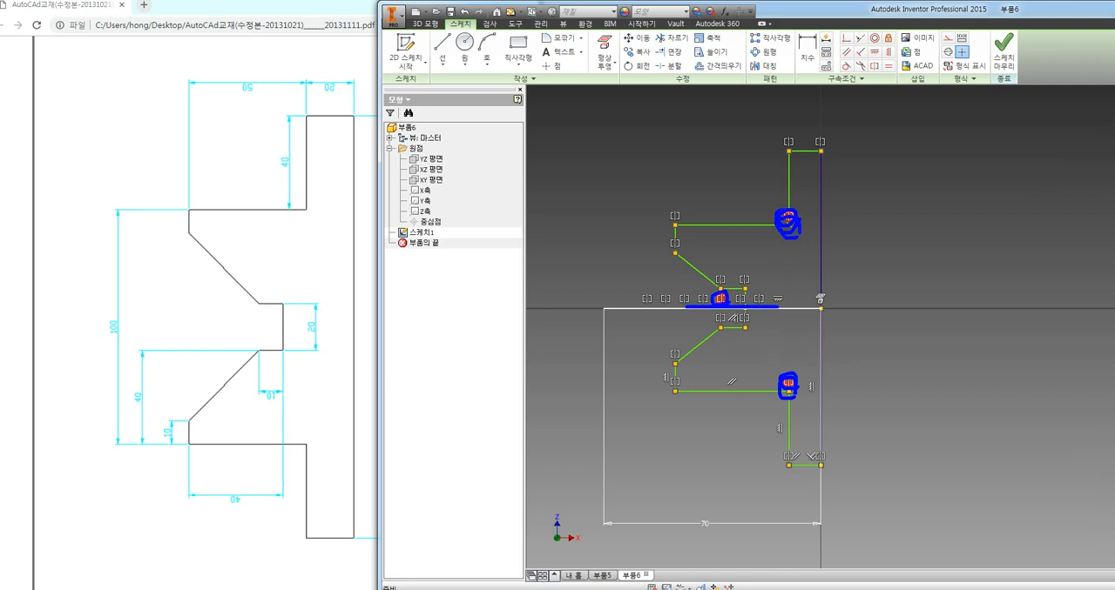
{"action": "left_click_drag", "start_coordinate": [792, 372], "coordinate": [775, 384]}
{"action": "key", "text": "Escape"}
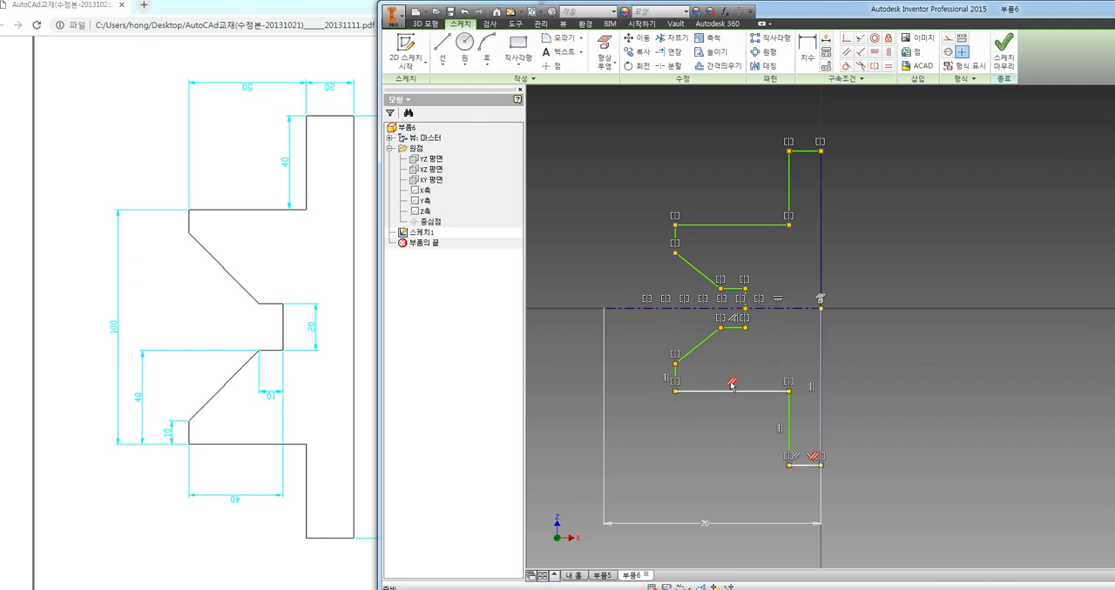
Examine the parallel constraint between the profile's long lower horizontal edge and its short bottom edge
{"action": "mouse_move", "coordinate": [736, 389]}
{"action": "left_mouse_down"}
{"action": "mouse_move", "coordinate": [738, 369]}
{"action": "mouse_move", "coordinate": [744, 388]}
{"action": "left_mouse_up"}
{"action": "mouse_move", "coordinate": [819, 466]}
{"action": "left_mouse_down"}
{"action": "mouse_move", "coordinate": [798, 464]}
{"action": "mouse_move", "coordinate": [824, 465]}
{"action": "left_mouse_up"}
{"action": "left_click_drag", "start_coordinate": [744, 392], "coordinate": [778, 393]}
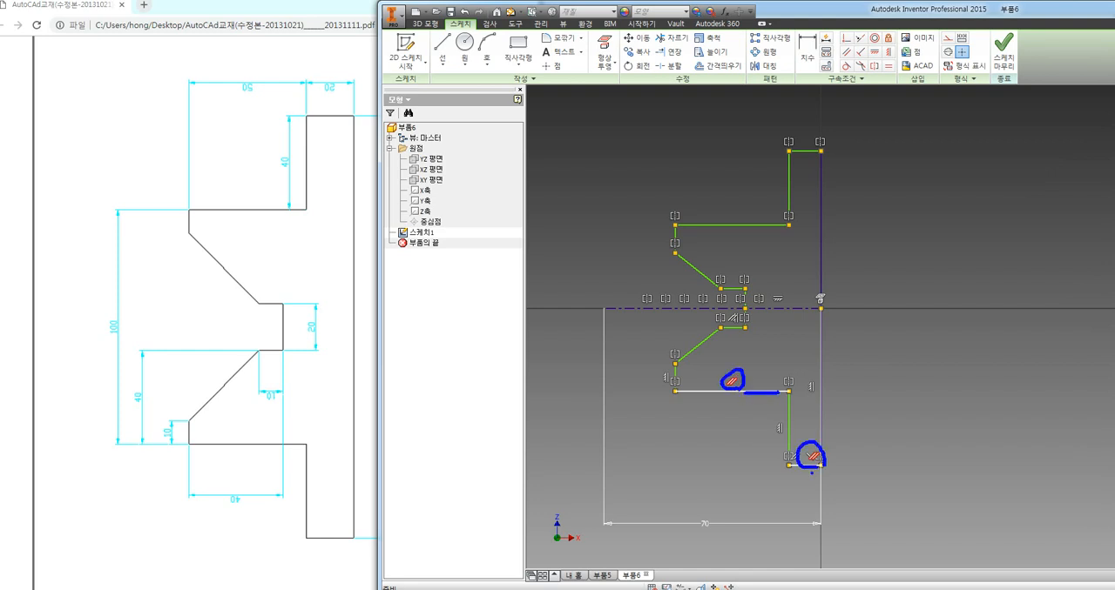
{"action": "key", "text": "Escape"}
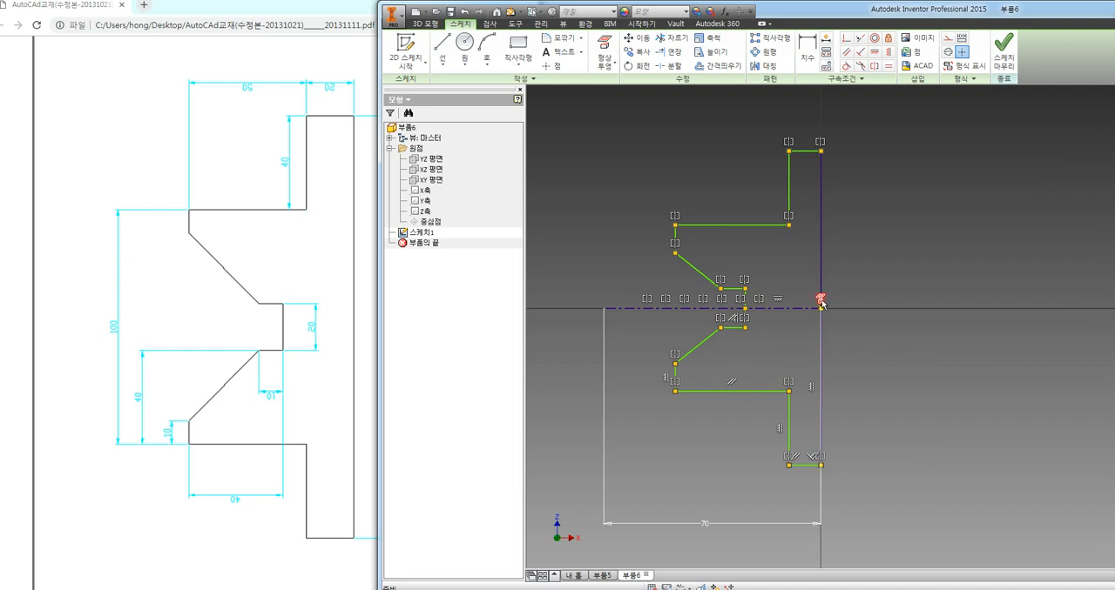
Examine the constraints at the origin point where the centerline meets the profile's long vertical edge
{"action": "mouse_move", "coordinate": [821, 304]}
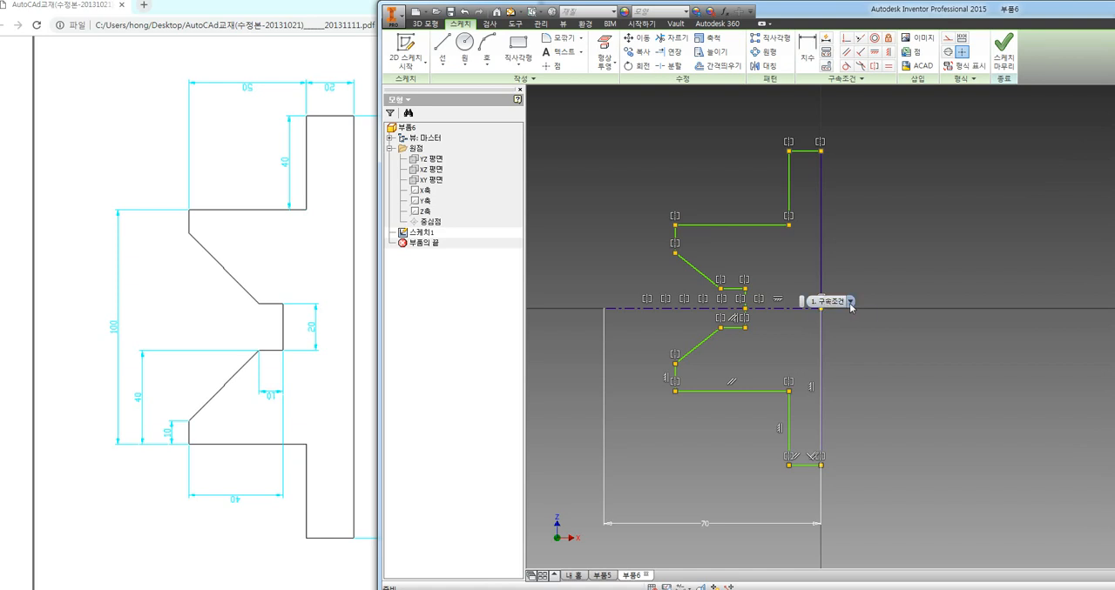
{"action": "left_click", "coordinate": [850, 301]}
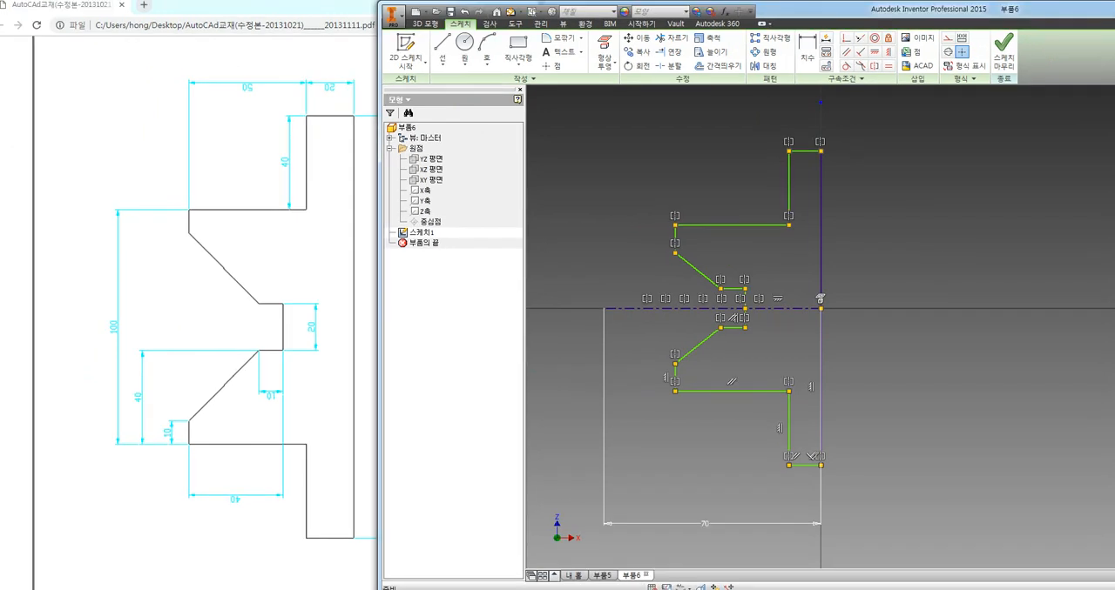
{"action": "left_click", "coordinate": [820, 299]}
{"action": "left_click_drag", "start_coordinate": [597, 309], "coordinate": [1019, 309], "text": "shift"}
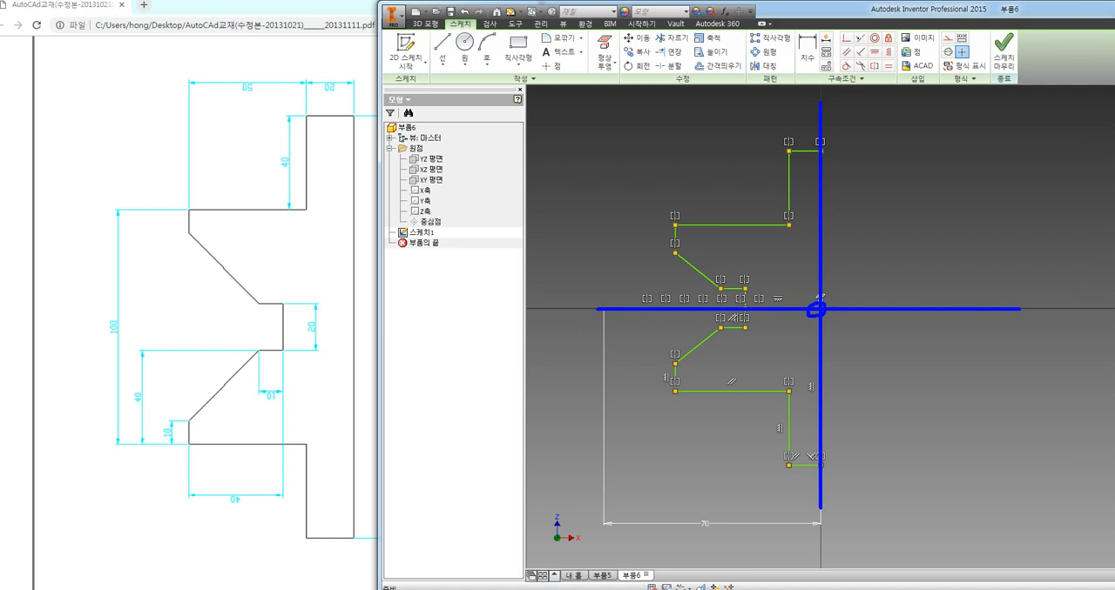
{"action": "key", "text": "Escape"}
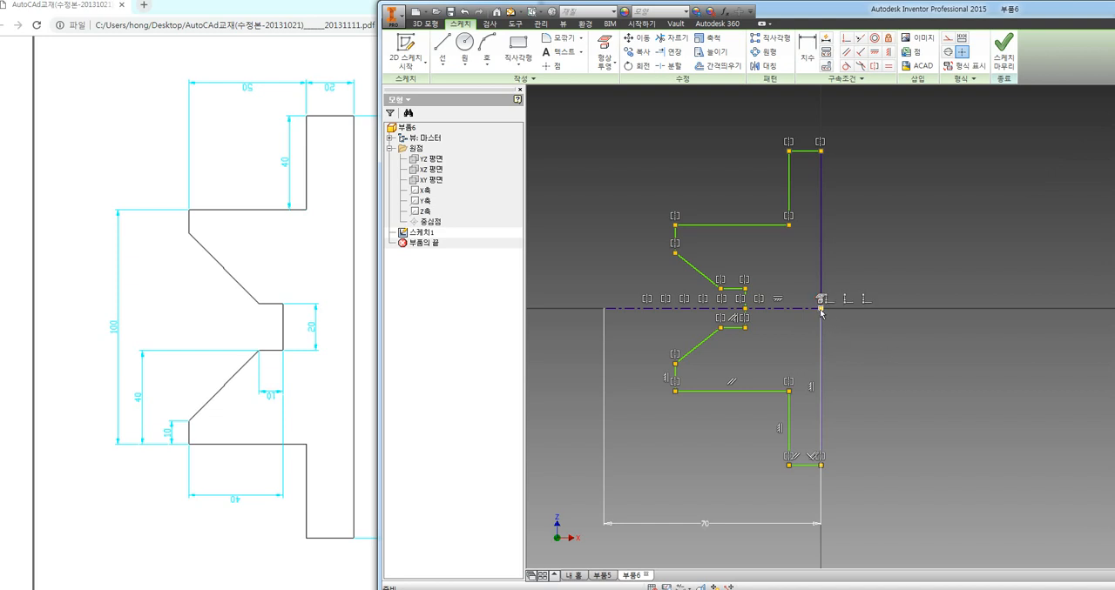
{"action": "mouse_move", "coordinate": [820, 312]}
Draw a second, free half profile with the Line tool to the right of the constrained one, including its stepped base and slanted edge
{"action": "scroll", "coordinate": [852, 369], "scroll_direction": "down", "scroll_amount": 3}
{"action": "middle_click_drag", "start_coordinate": [863, 366], "coordinate": [735, 371]}
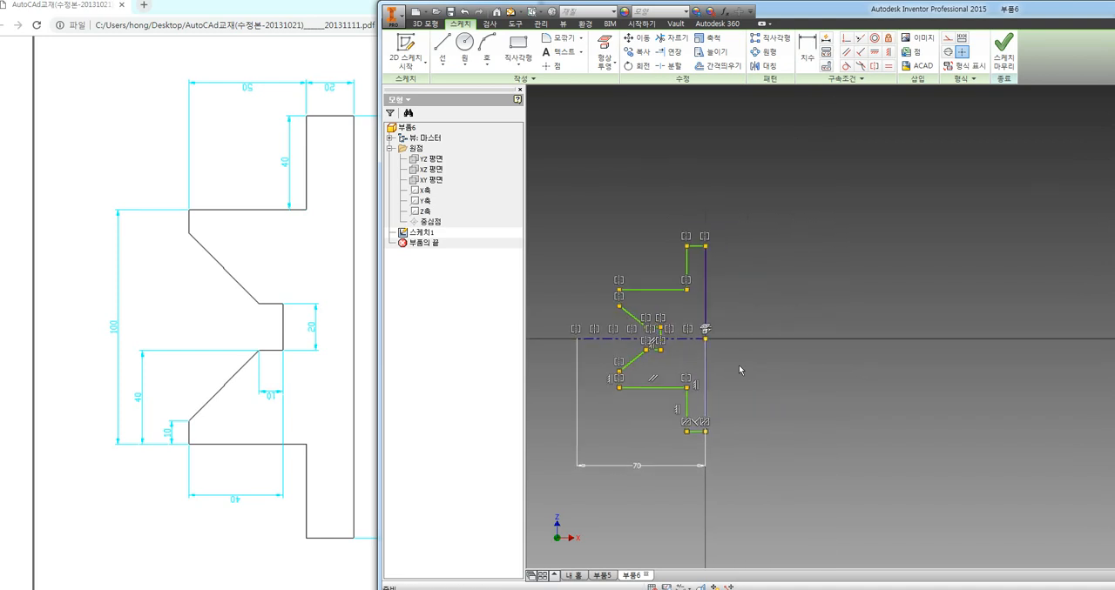
{"action": "left_click", "coordinate": [442, 48]}
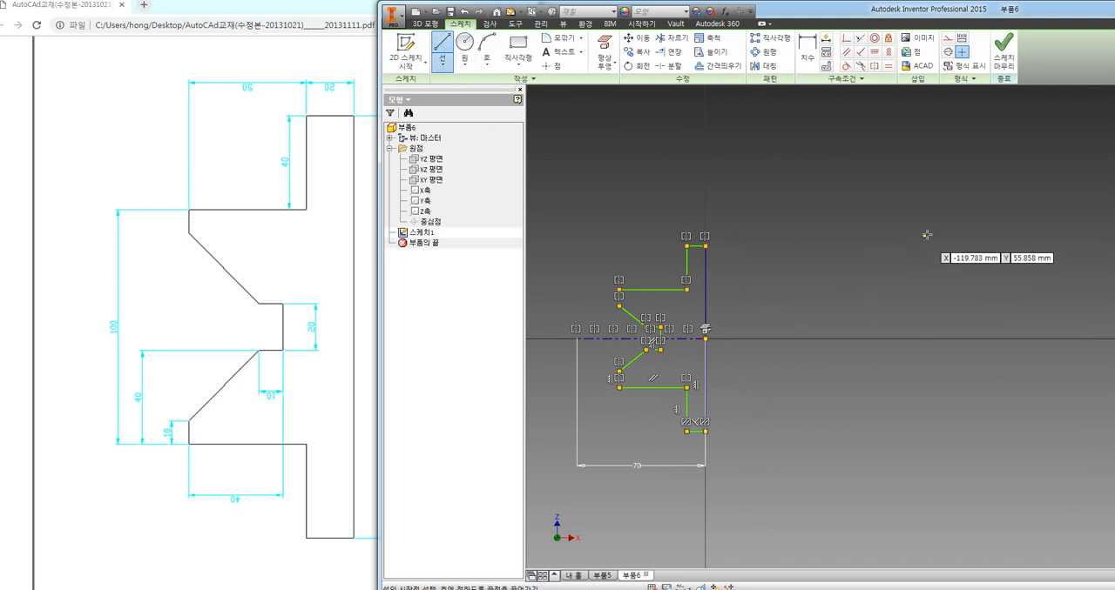
{"action": "left_click", "coordinate": [931, 384]}
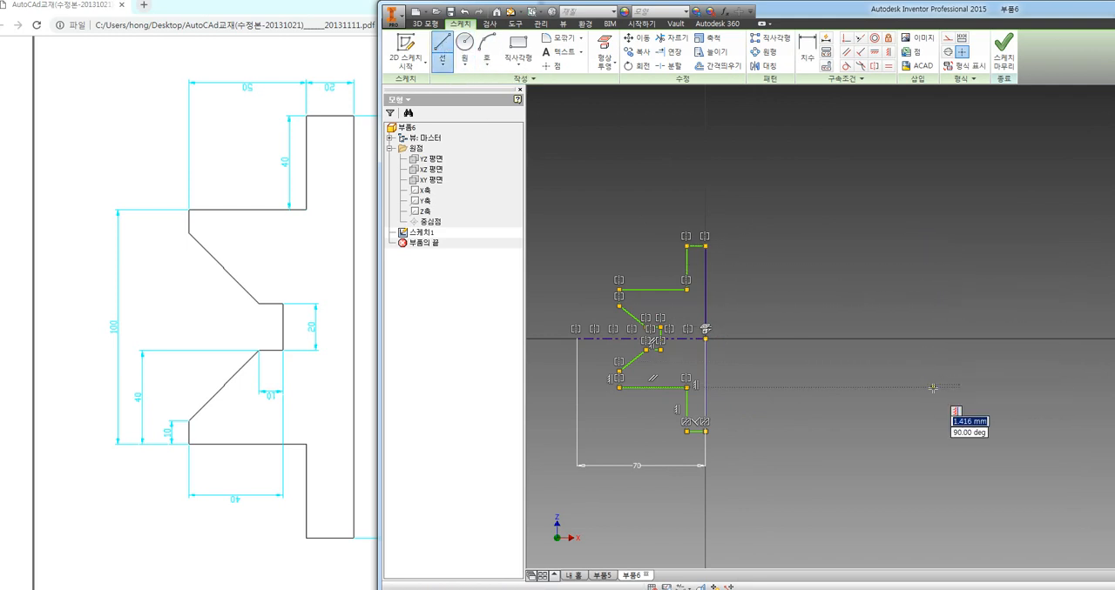
{"action": "left_click", "coordinate": [933, 505]}
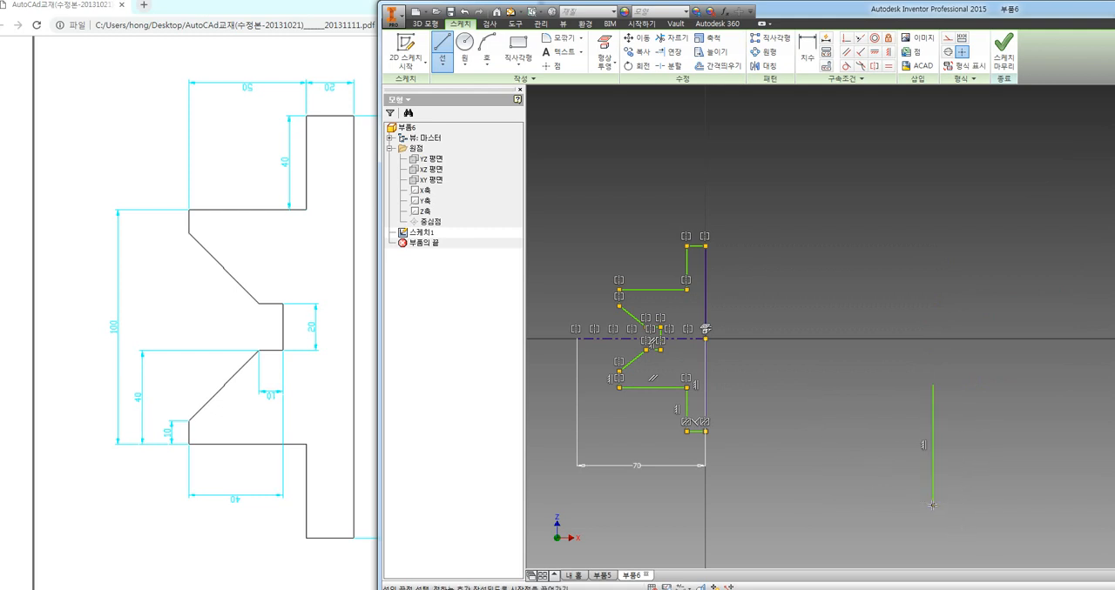
{"action": "left_click", "coordinate": [900, 465]}
{"action": "left_click", "coordinate": [821, 466]}
{"action": "left_click", "coordinate": [822, 432]}
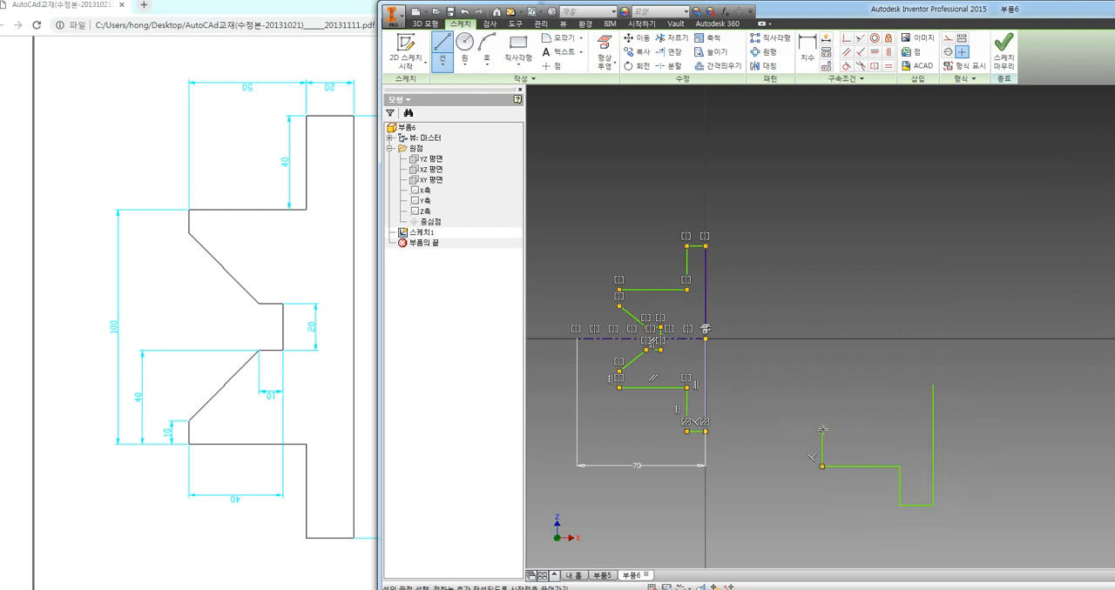
{"action": "left_click", "coordinate": [877, 414]}
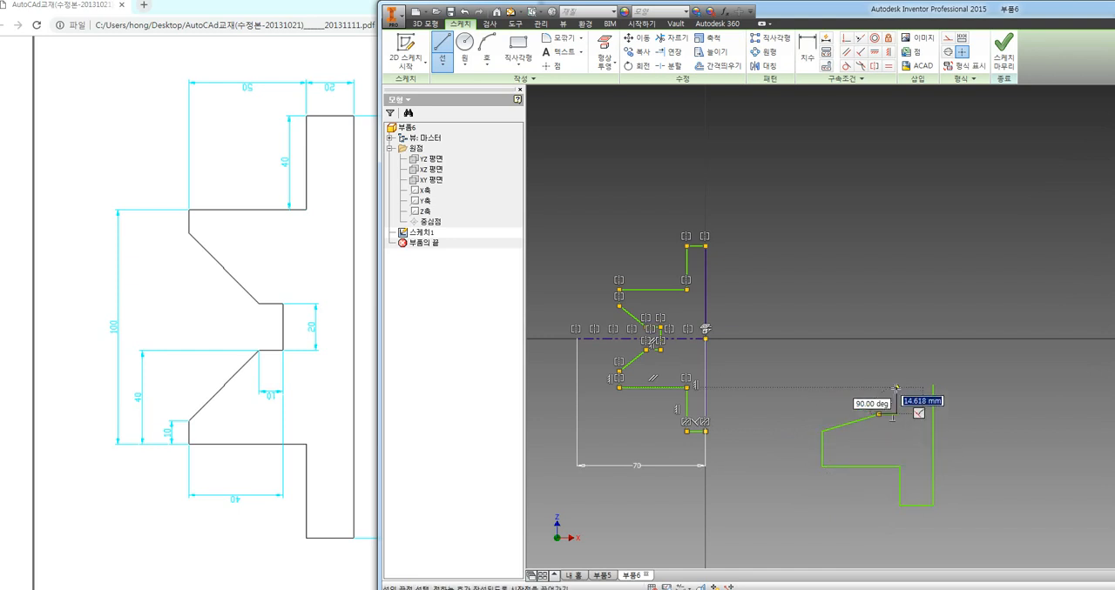
{"action": "left_click", "coordinate": [896, 414]}
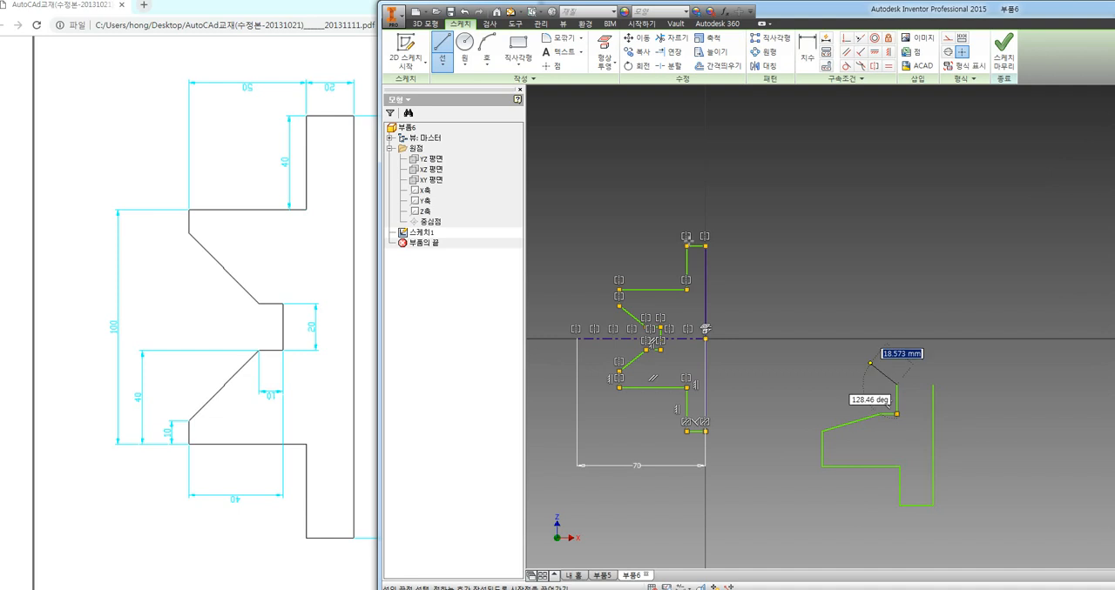
Draw a horizontal line across the top of the second half profile and turn it into a centerline
{"action": "left_click", "coordinate": [443, 48]}
{"action": "left_click", "coordinate": [935, 385]}
{"action": "left_click", "coordinate": [812, 385]}
{"action": "key", "text": "Escape"}
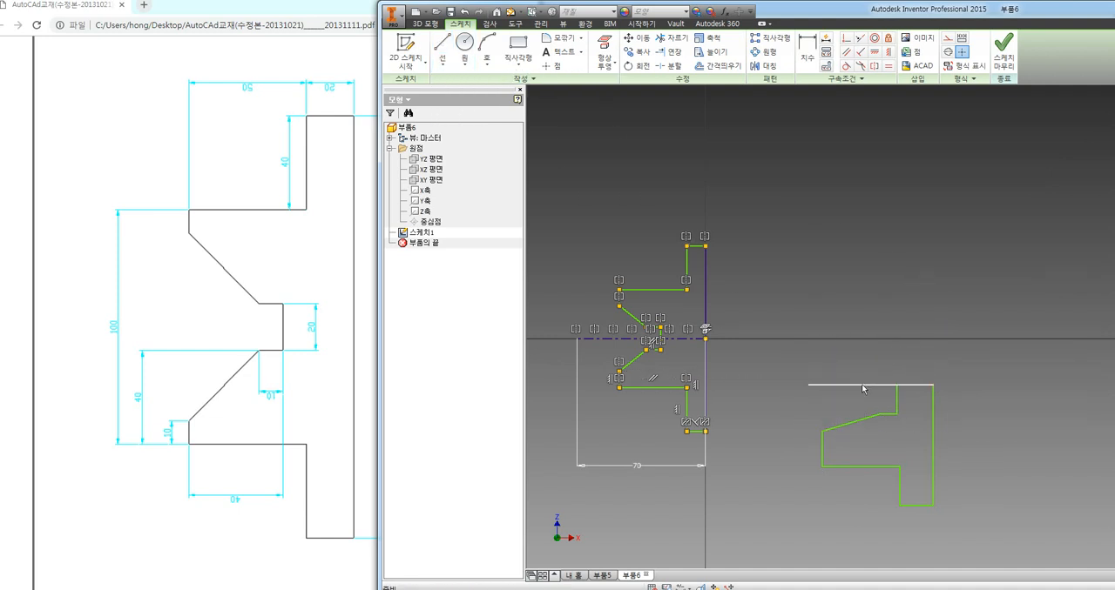
{"action": "right_click", "coordinate": [860, 385]}
{"action": "left_click", "coordinate": [869, 418]}
{"action": "left_click", "coordinate": [1017, 353]}
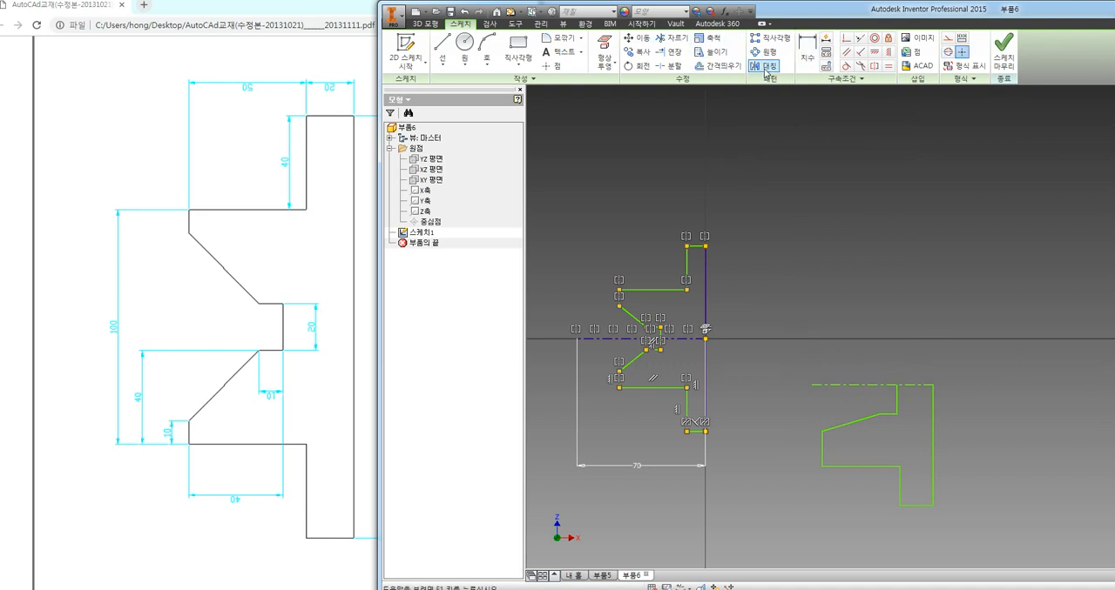
Mirror the second half profile about its own horizontal centerline
{"action": "left_click", "coordinate": [766, 65]}
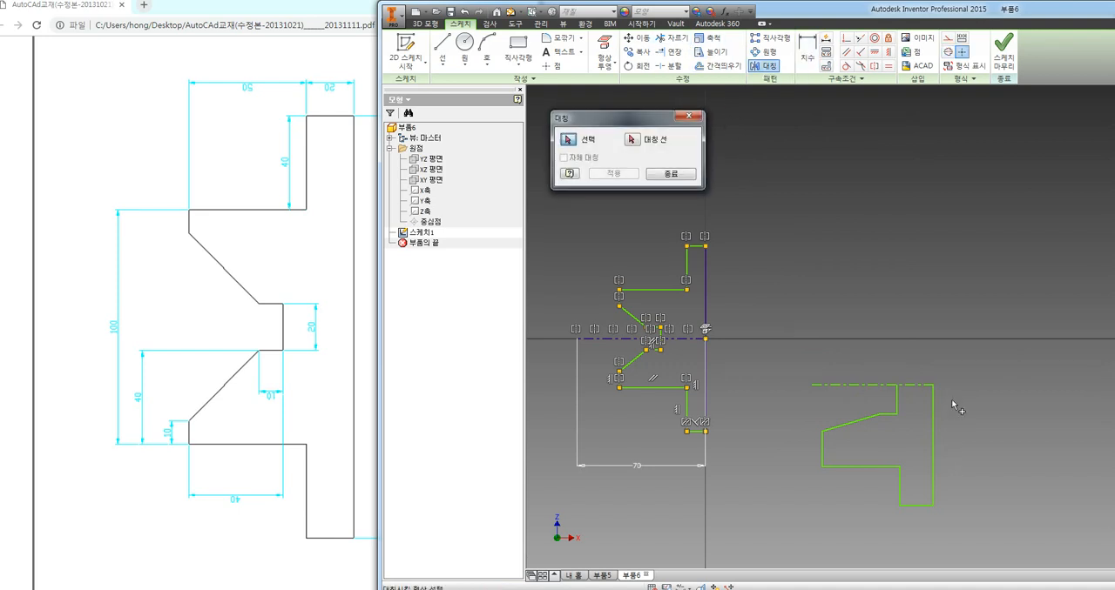
{"action": "left_click_drag", "start_coordinate": [952, 389], "coordinate": [885, 512]}
{"action": "left_click_drag", "start_coordinate": [783, 534], "coordinate": [783, 522]}
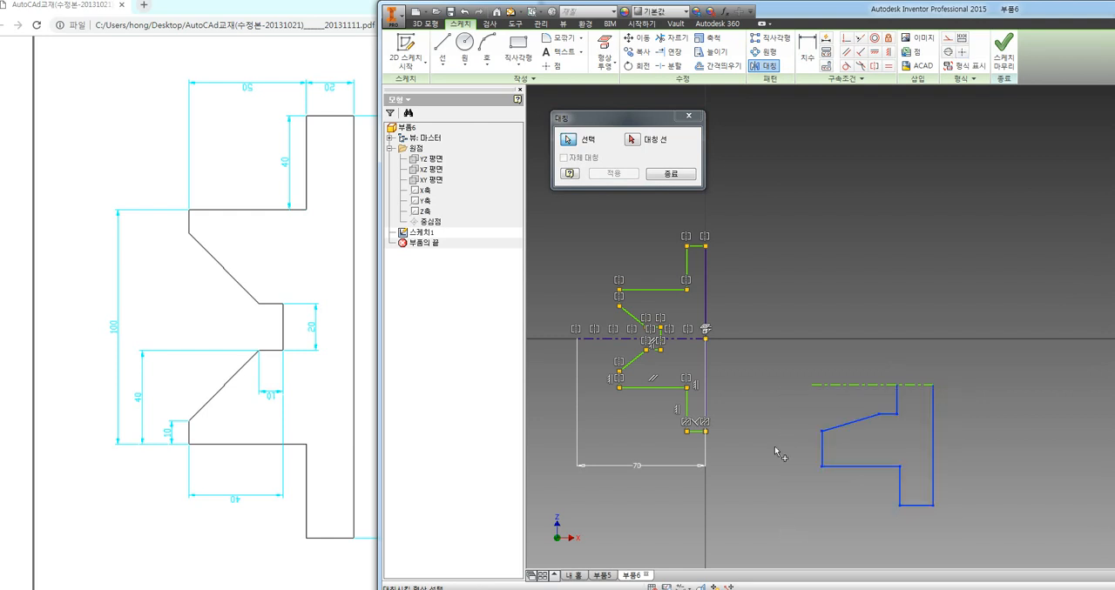
{"action": "left_click", "coordinate": [632, 139]}
{"action": "left_click", "coordinate": [862, 384]}
{"action": "left_click", "coordinate": [625, 174]}
{"action": "left_click", "coordinate": [670, 174]}
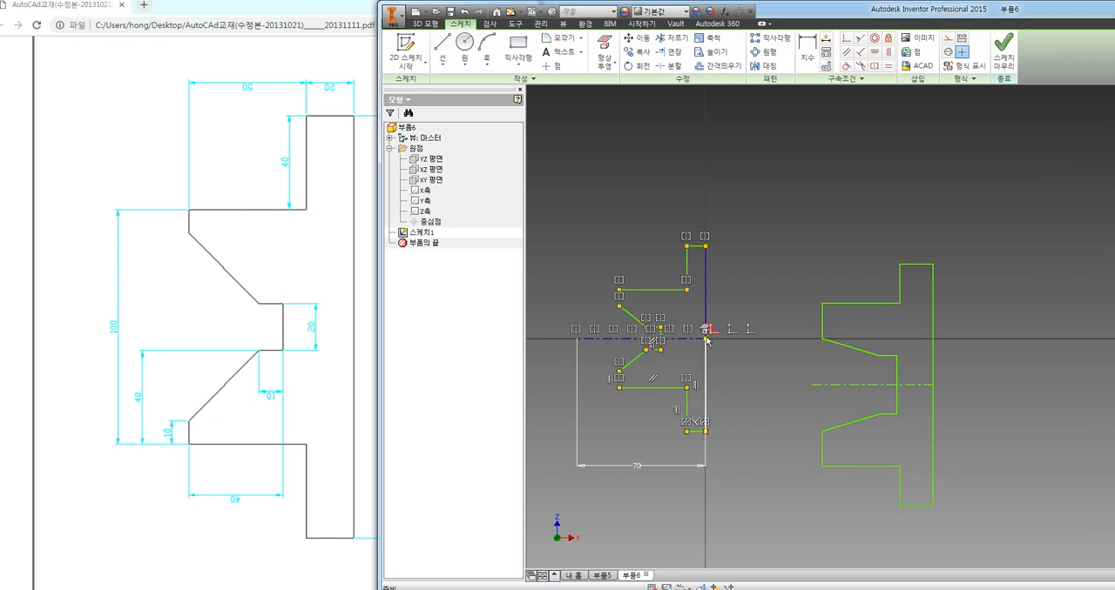
Dimension the short vertical edge at the lower far end of the constrained profile as 10 mm
{"action": "left_click", "coordinate": [807, 51]}
{"action": "scroll", "coordinate": [612, 355], "scroll_direction": "up", "scroll_amount": 5}
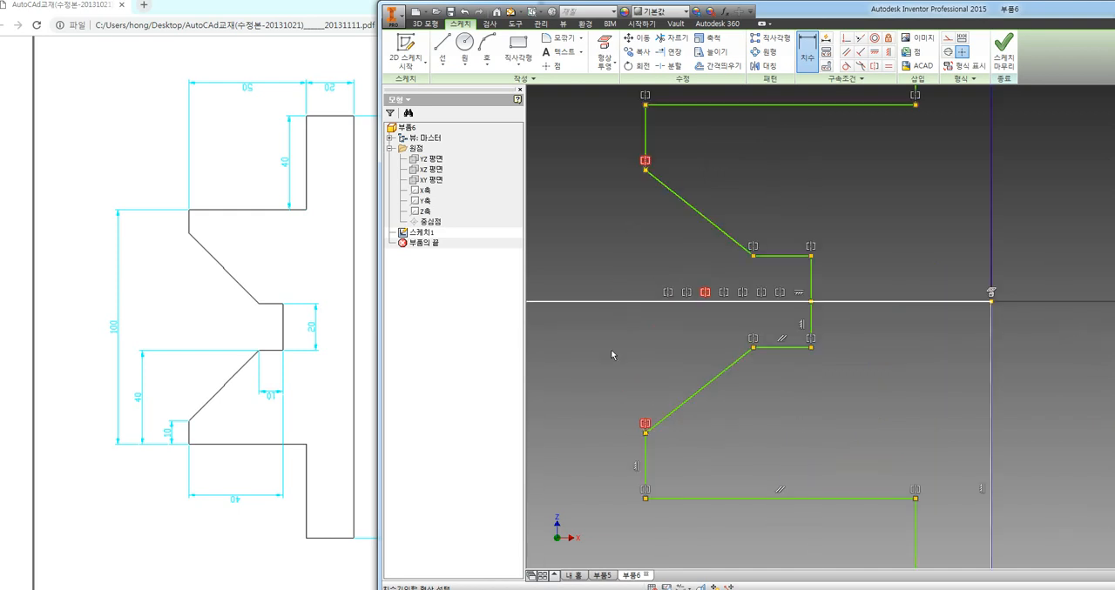
{"action": "left_click", "coordinate": [644, 457]}
{"action": "left_click", "coordinate": [589, 410]}
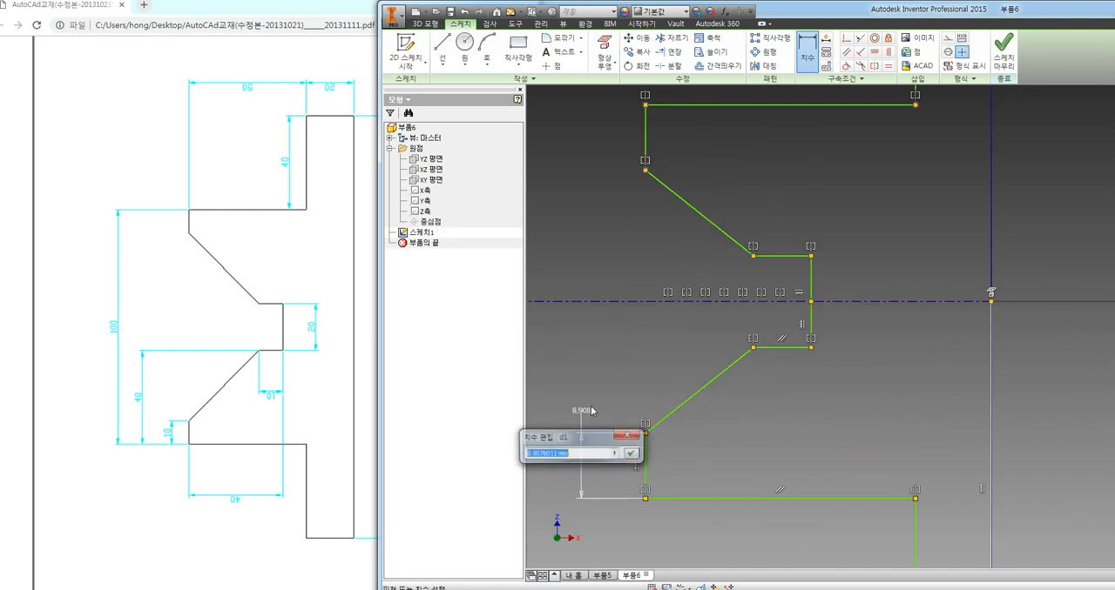
{"action": "type", "text": "10"}
{"action": "key", "text": "Return"}
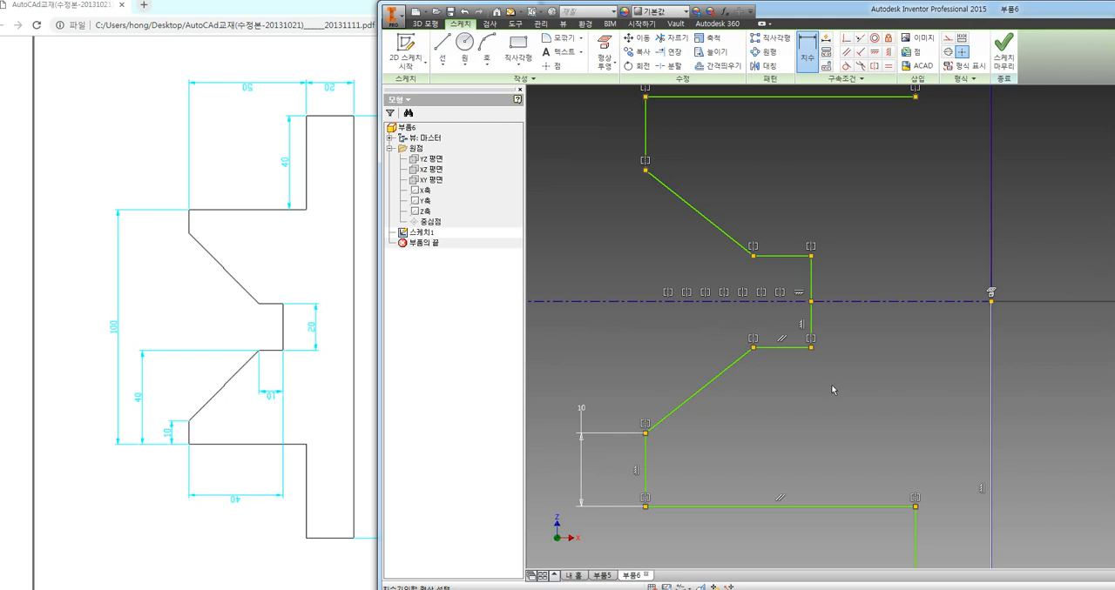
{"action": "scroll", "coordinate": [831, 390], "scroll_direction": "down", "scroll_amount": 3}
{"action": "scroll", "coordinate": [816, 385], "scroll_direction": "down", "scroll_amount": 1}
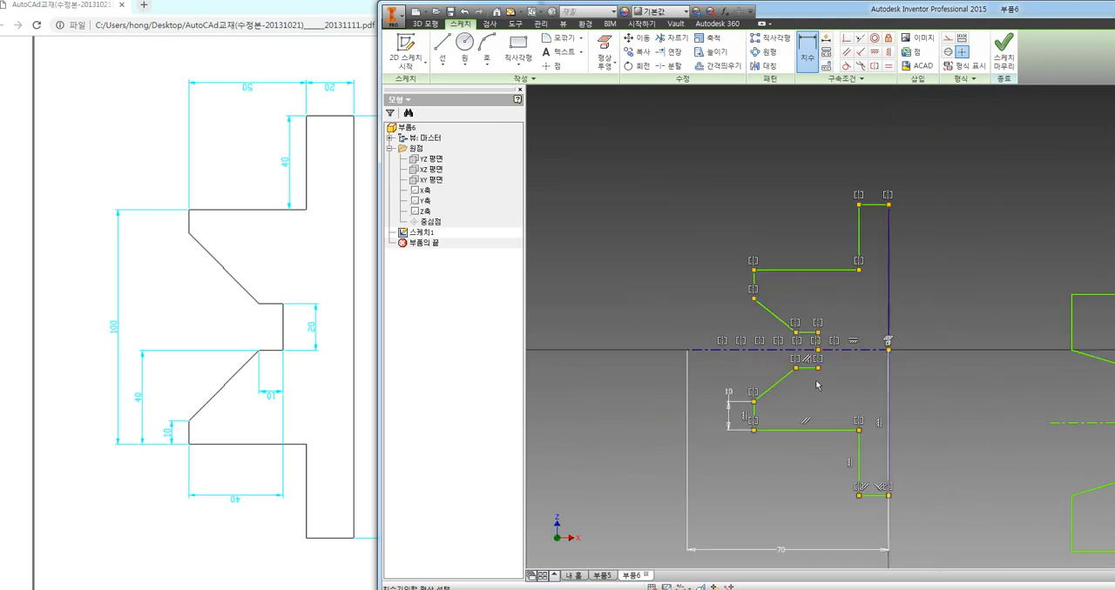
{"action": "key", "text": "Escape"}
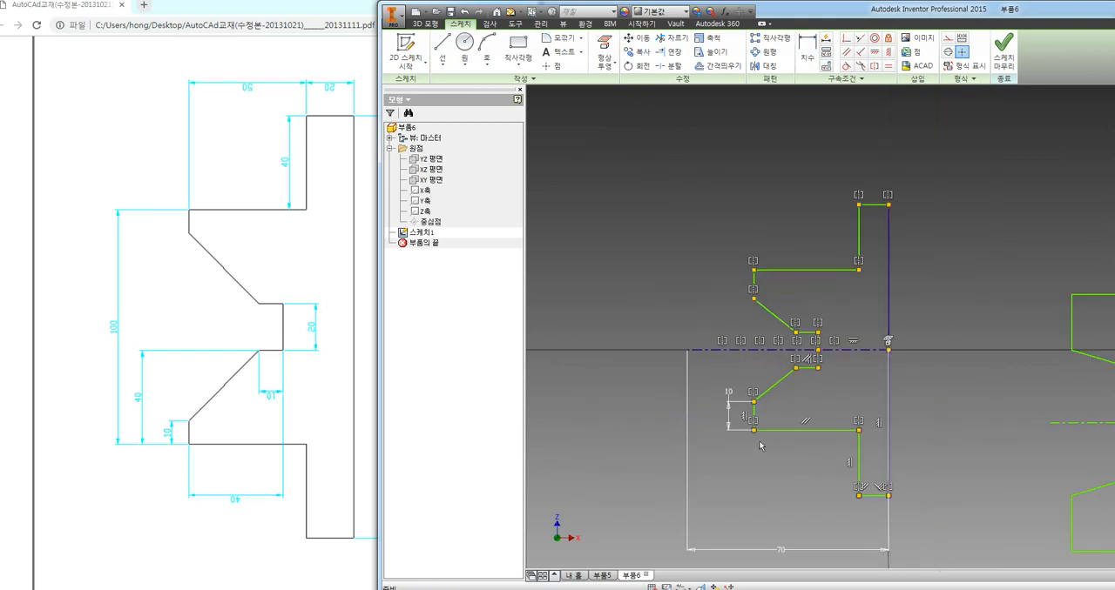
Pull the constrained profile's lower horizontal edge and top flange edge vertically to test the symmetric behaviour of both halves
{"action": "mouse_move", "coordinate": [766, 432]}
{"action": "left_mouse_down"}
{"action": "mouse_move", "coordinate": [762, 494]}
{"action": "mouse_move", "coordinate": [770, 434]}
{"action": "left_mouse_up"}
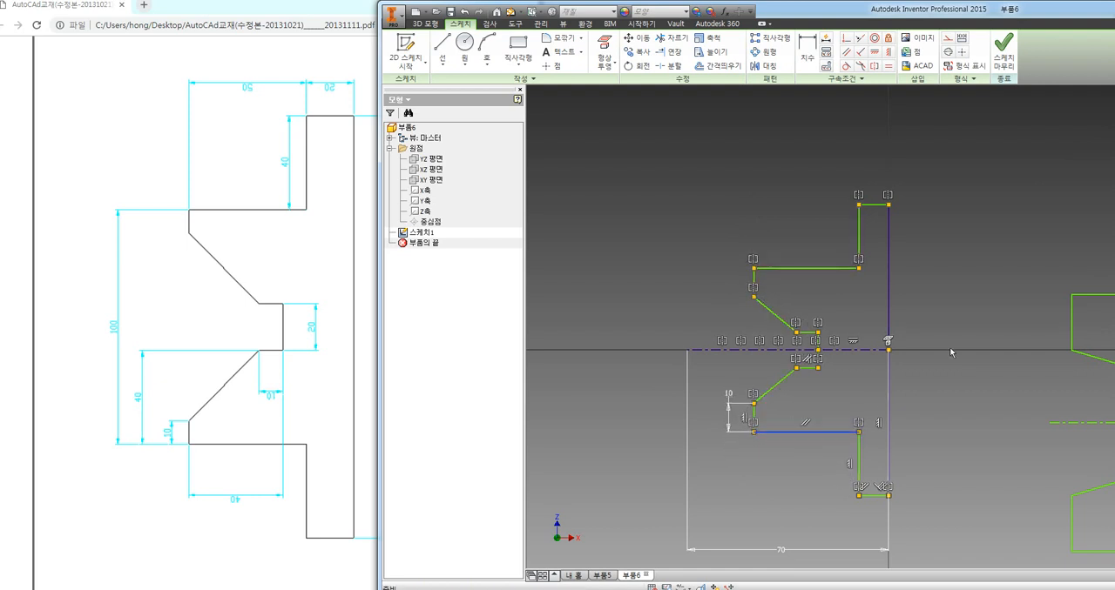
{"action": "left_click_drag", "start_coordinate": [875, 206], "coordinate": [892, 171]}
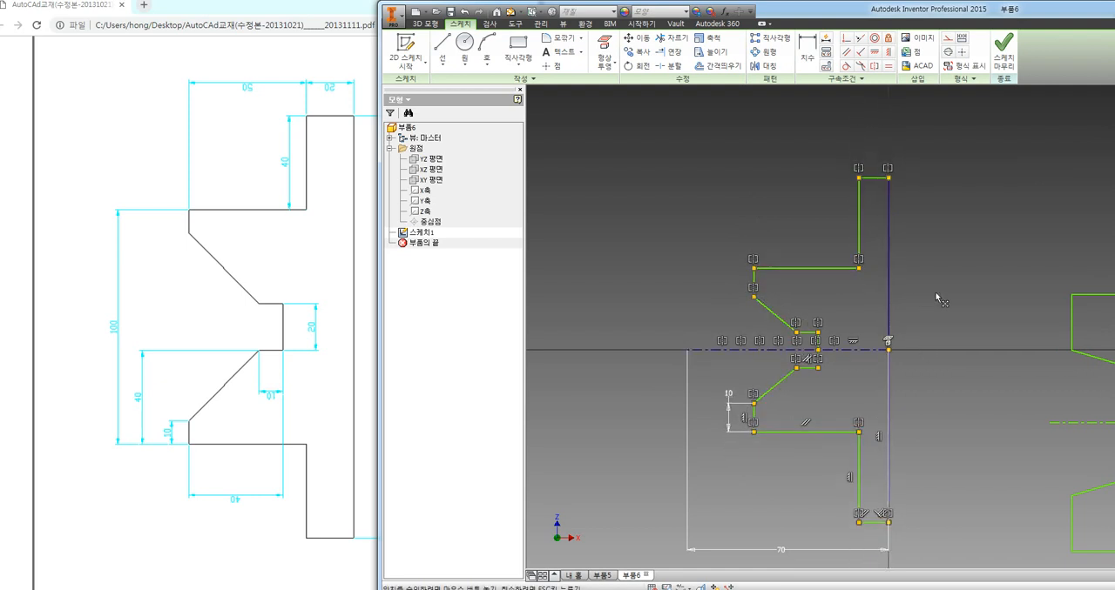
{"action": "left_click", "coordinate": [933, 315]}
Pull several horizontal and vertical edges of the free second profile far out of place to test how its mirrored half responds
{"action": "scroll", "coordinate": [820, 335], "scroll_direction": "up", "scroll_amount": 3}
{"action": "middle_click_drag", "start_coordinate": [874, 341], "coordinate": [824, 341]}
{"action": "scroll", "coordinate": [820, 355], "scroll_direction": "down", "scroll_amount": 2}
{"action": "scroll", "coordinate": [881, 369], "scroll_direction": "down", "scroll_amount": 2}
{"action": "middle_click_drag", "start_coordinate": [888, 366], "coordinate": [742, 383]}
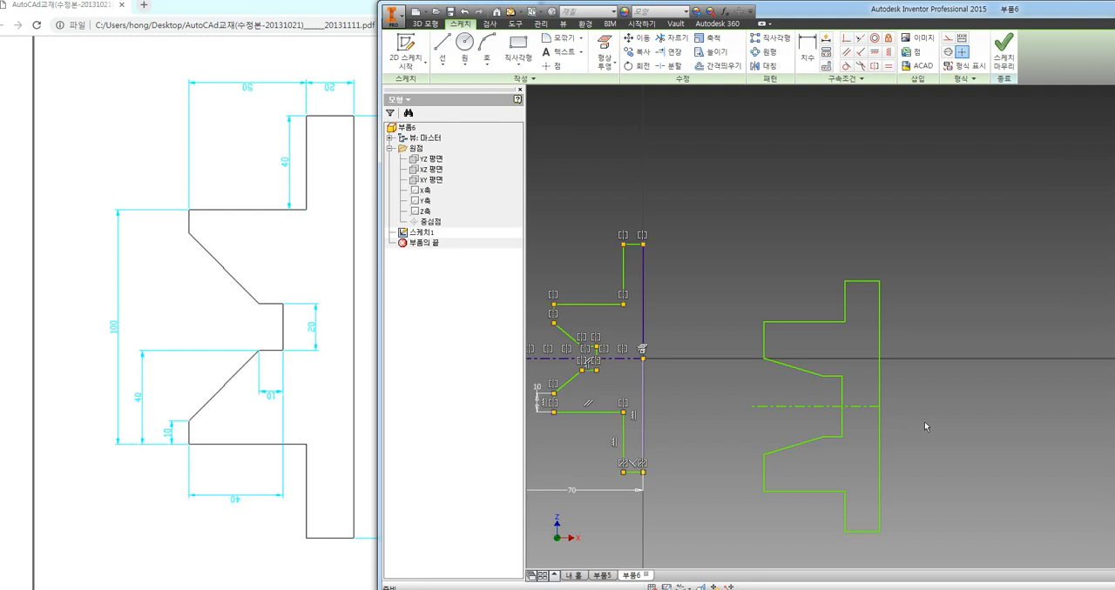
{"action": "left_click_drag", "start_coordinate": [834, 378], "coordinate": [850, 473]}
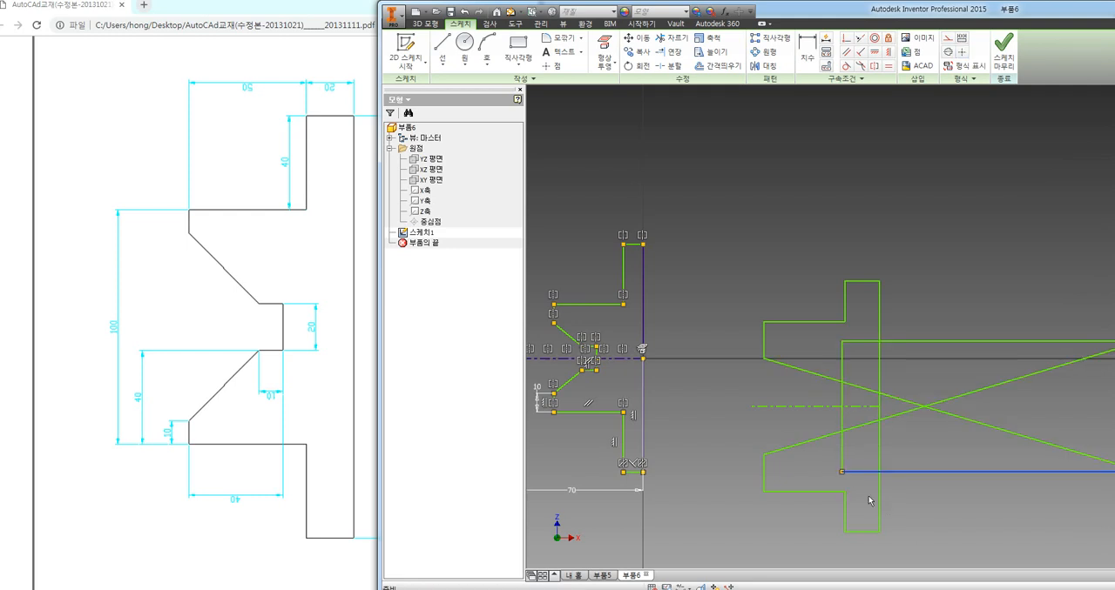
{"action": "left_click_drag", "start_coordinate": [862, 532], "coordinate": [1001, 265]}
{"action": "left_click_drag", "start_coordinate": [882, 373], "coordinate": [1084, 373]}
{"action": "left_click_drag", "start_coordinate": [809, 323], "coordinate": [846, 149]}
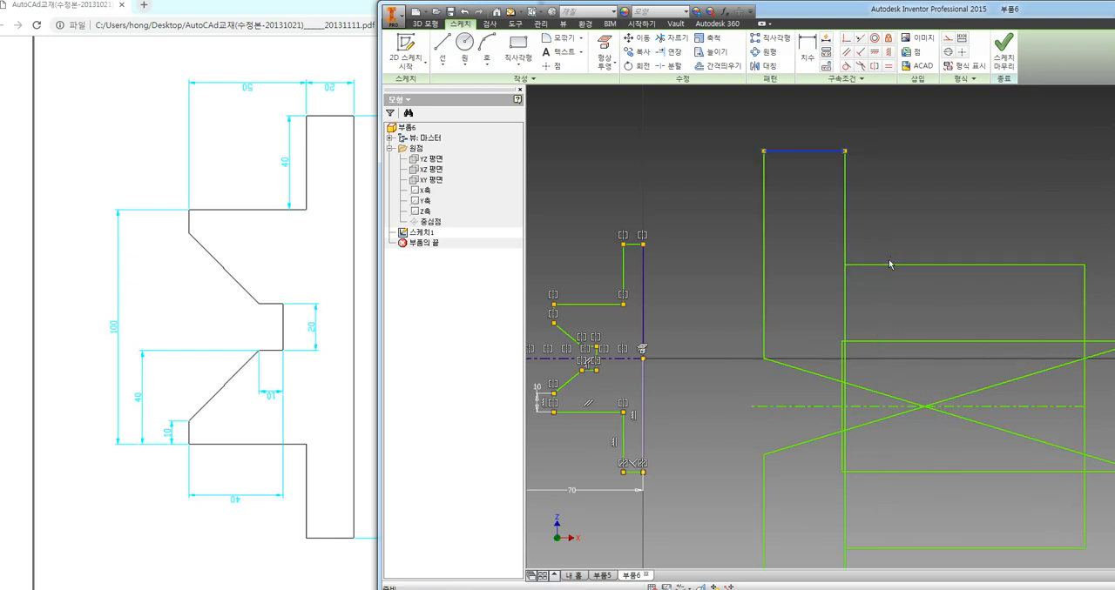
{"action": "left_click_drag", "start_coordinate": [897, 289], "coordinate": [910, 477]}
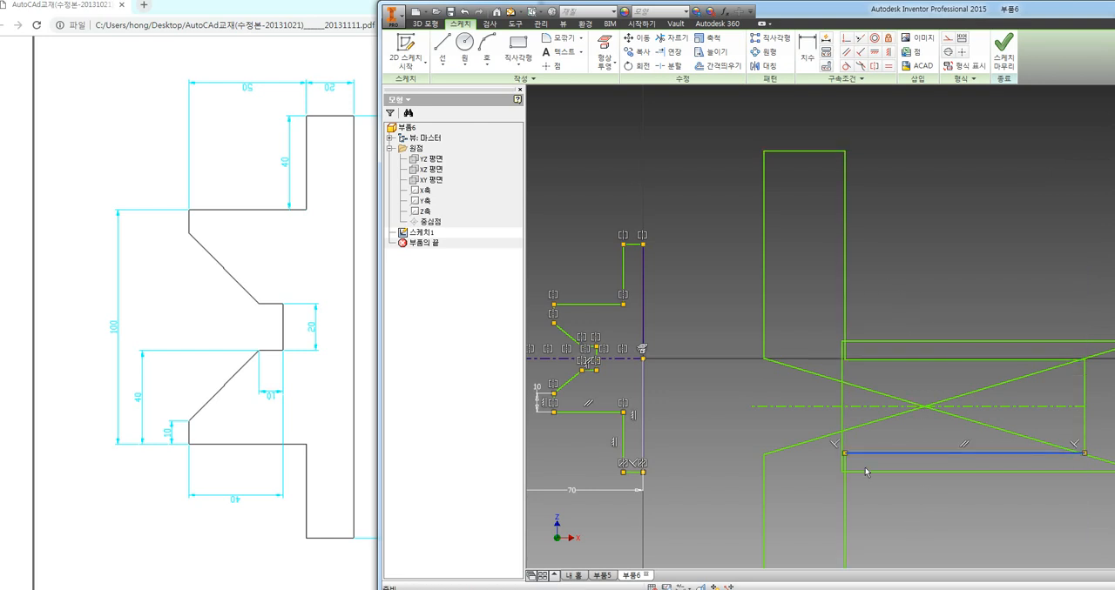
{"action": "left_click", "coordinate": [894, 280]}
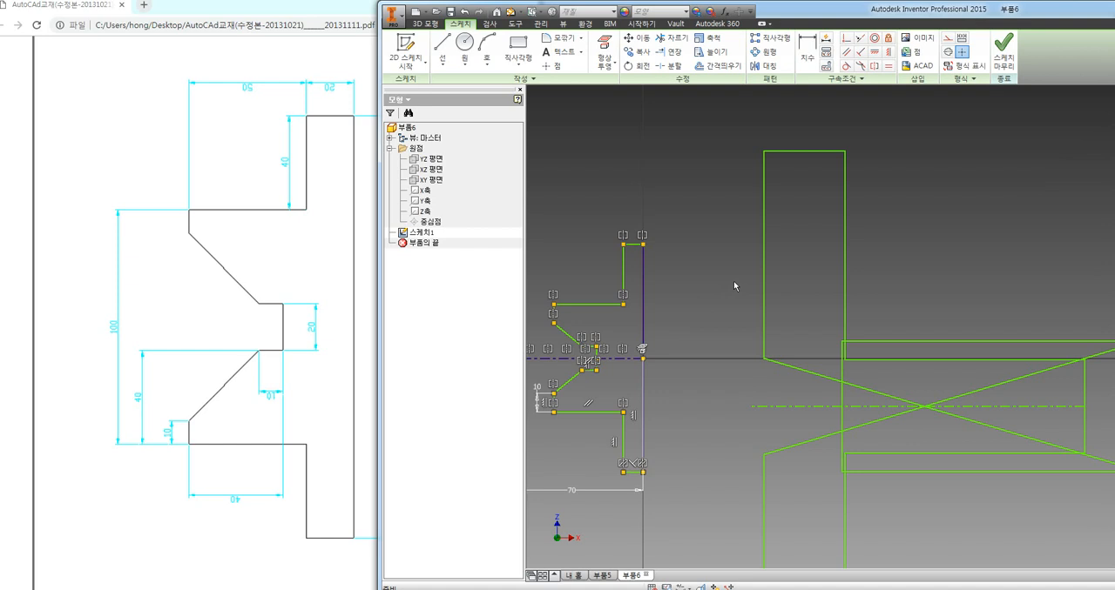
Delete the entire distorted second profile, including its centerline and any leftover edge
{"action": "scroll", "coordinate": [734, 274], "scroll_direction": "down", "scroll_amount": 2}
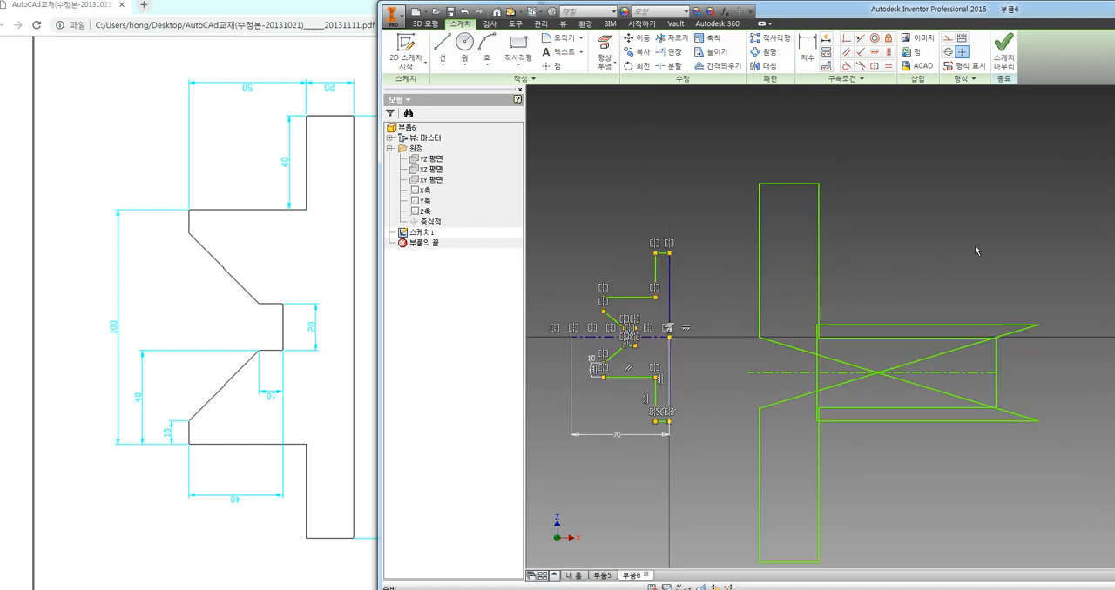
{"action": "mouse_move", "coordinate": [1071, 172]}
{"action": "left_mouse_down"}
{"action": "mouse_move", "coordinate": [841, 487]}
{"action": "mouse_move", "coordinate": [739, 527]}
{"action": "left_mouse_up"}
{"action": "key", "text": "Delete"}
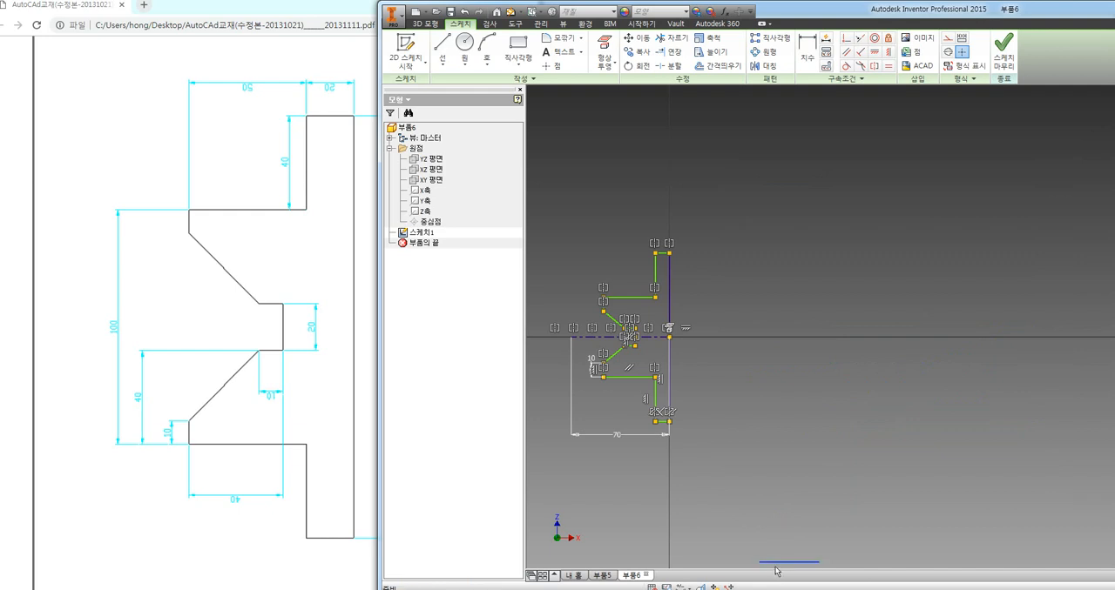
{"action": "middle_click_drag", "start_coordinate": [758, 420], "coordinate": [794, 425]}
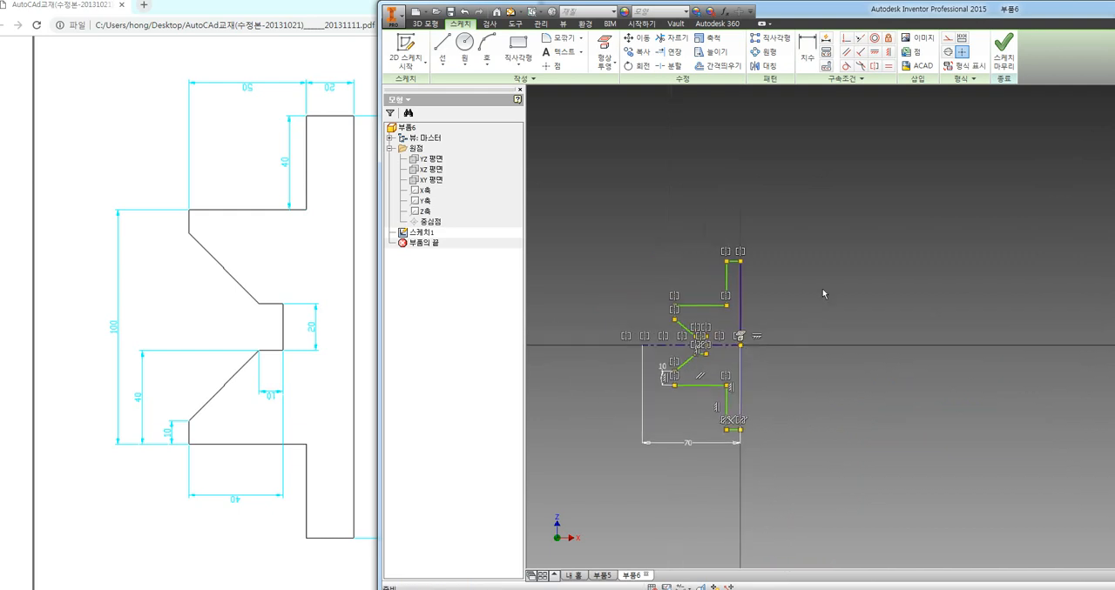
Hide all constraint symbols in the sketch
{"action": "scroll", "coordinate": [714, 373], "scroll_direction": "down", "scroll_amount": 3}
{"action": "scroll", "coordinate": [713, 372], "scroll_direction": "up", "scroll_amount": 6}
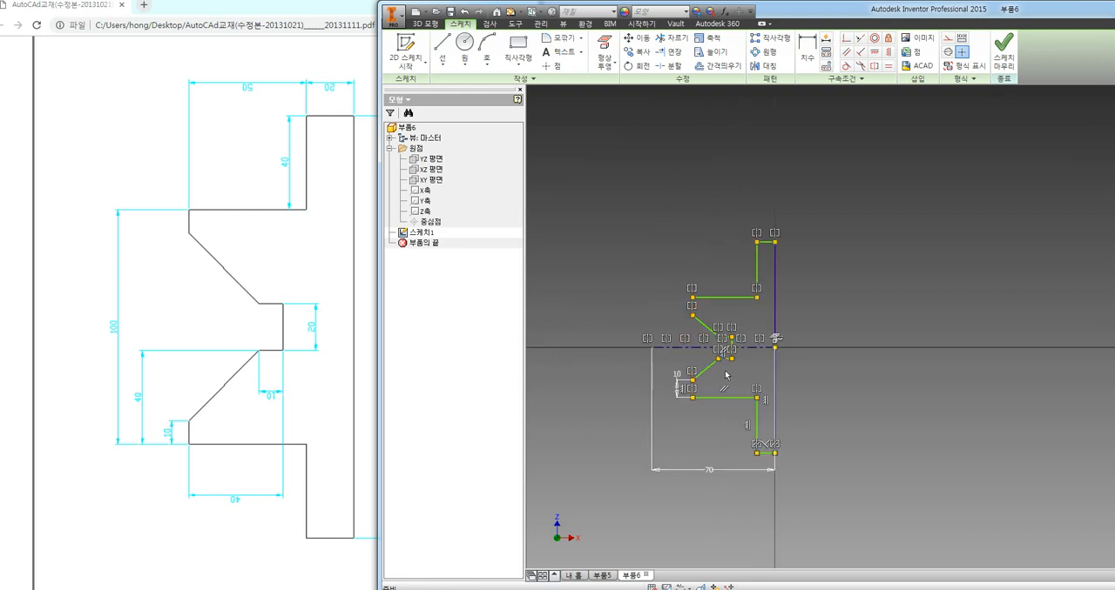
{"action": "scroll", "coordinate": [747, 357], "scroll_direction": "down", "scroll_amount": 2}
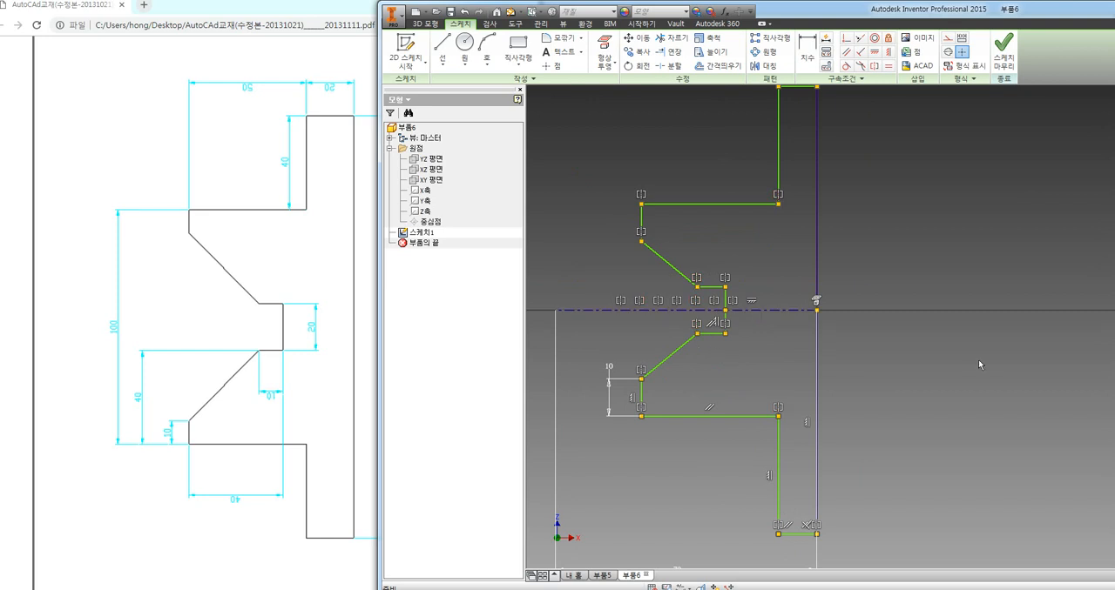
{"action": "key", "text": "F9"}
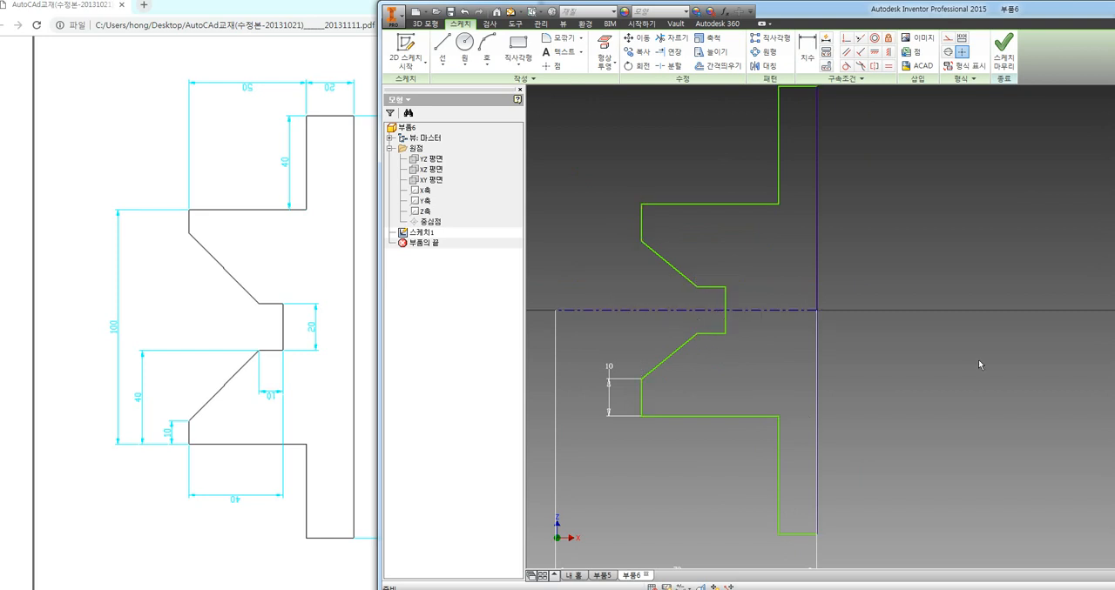
Dimension the width of the profile's lower flange as 10 mm, placing the value below it
{"action": "scroll", "coordinate": [789, 373], "scroll_direction": "down", "scroll_amount": 3}
{"action": "middle_click_drag", "start_coordinate": [820, 376], "coordinate": [764, 394]}
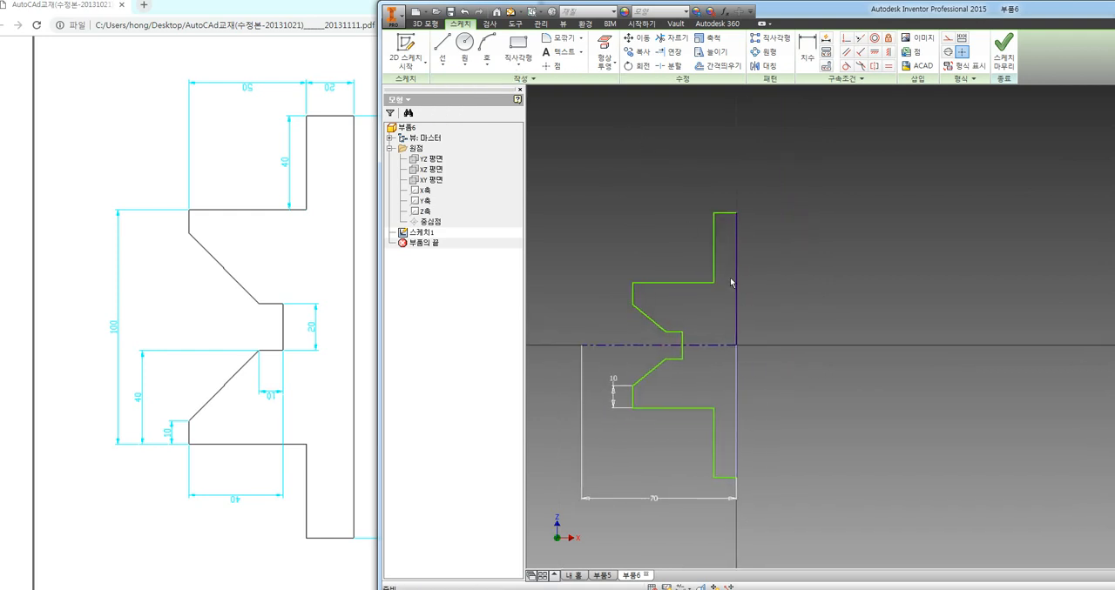
{"action": "left_click", "coordinate": [807, 50]}
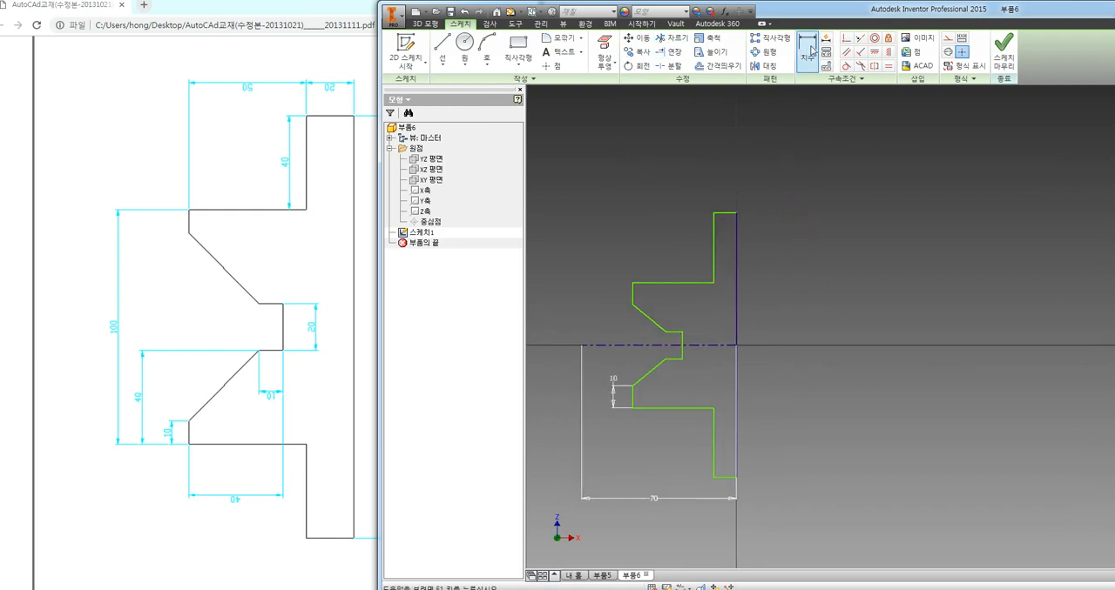
{"action": "left_click", "coordinate": [720, 484]}
{"action": "left_click", "coordinate": [715, 492]}
{"action": "type", "text": "1"}
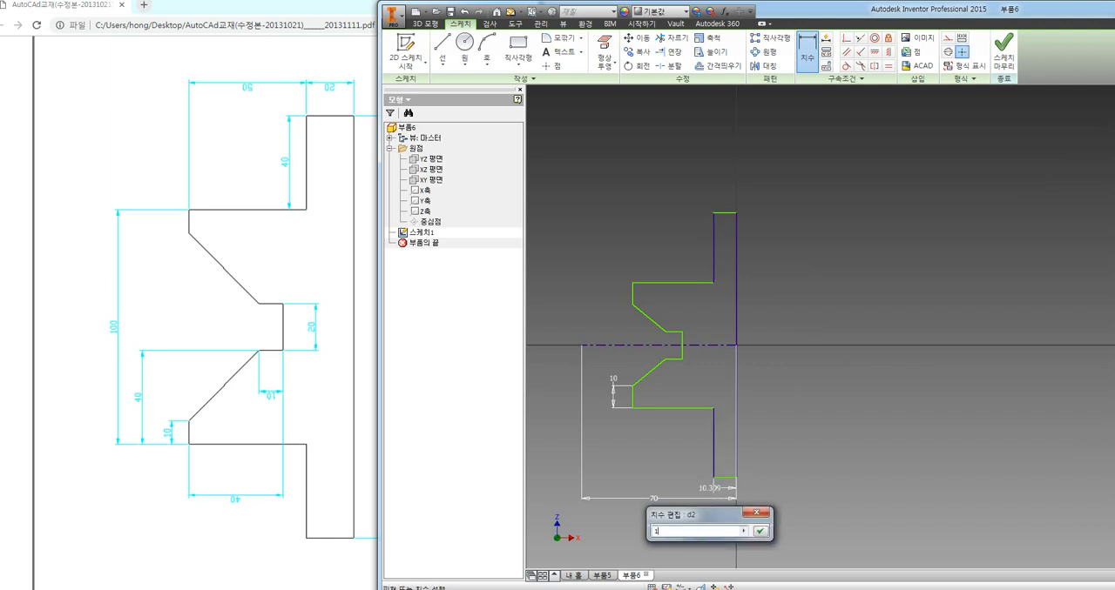
{"action": "type", "text": "0"}
{"action": "key", "text": "Return"}
Dimension the inner vertical edge of the lower flange as 40 mm
{"action": "left_click", "coordinate": [716, 455]}
{"action": "left_click", "coordinate": [685, 458]}
{"action": "type", "text": "40"}
{"action": "key", "text": "Return"}
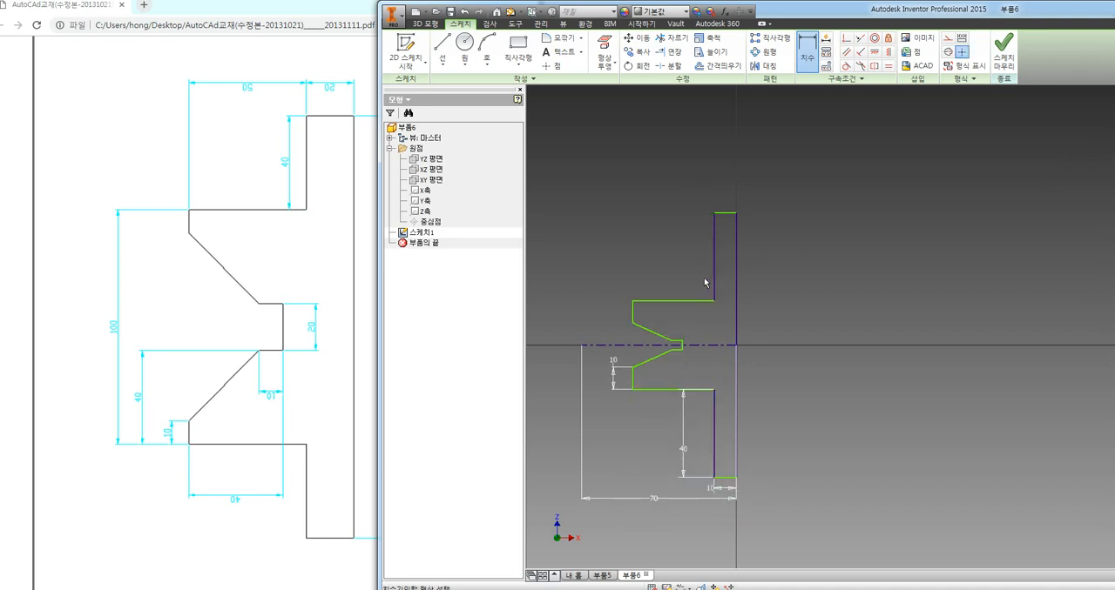
Dimension the long vertical edge from the centerline to the lower end as 90 mm, uncovering the reference drawing's overall height for comparison
{"action": "left_click", "coordinate": [737, 427]}
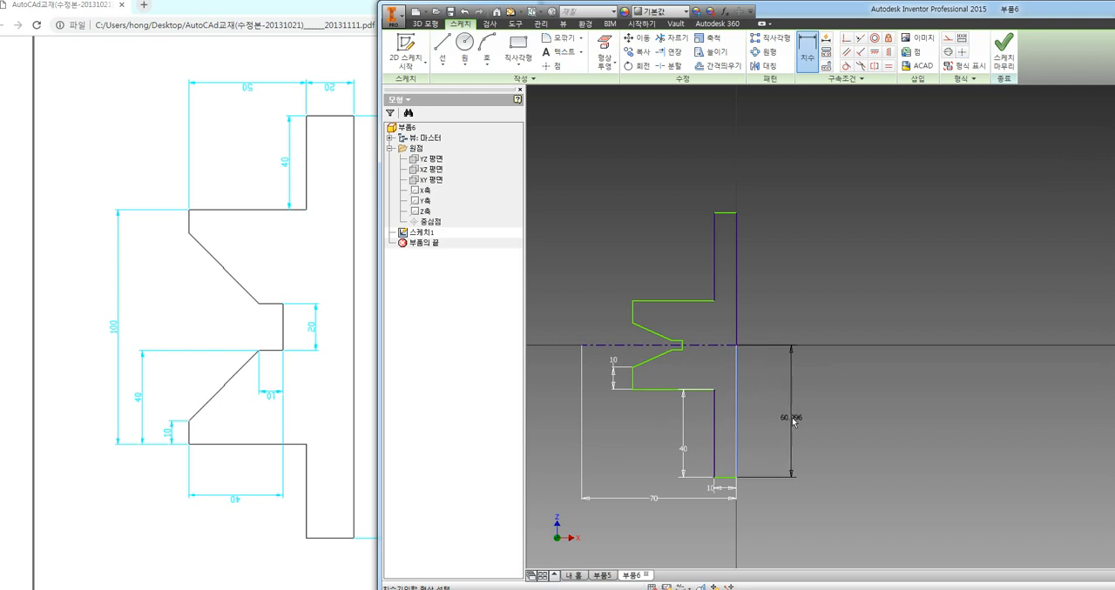
{"action": "left_click_drag", "start_coordinate": [774, 12], "coordinate": [815, 11]}
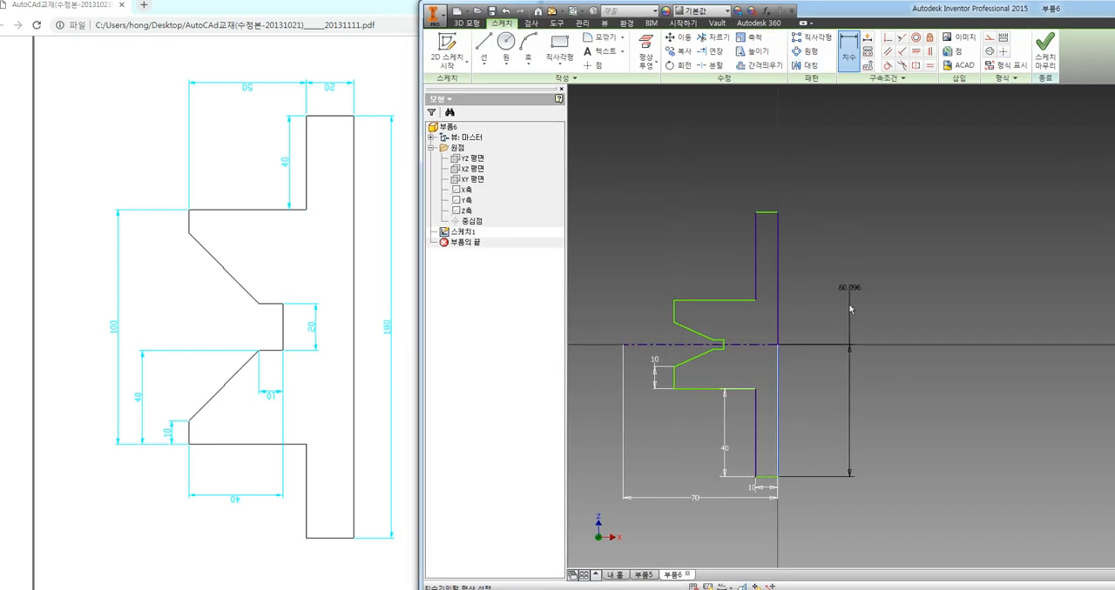
{"action": "left_click", "coordinate": [810, 383]}
{"action": "type", "text": "9"}
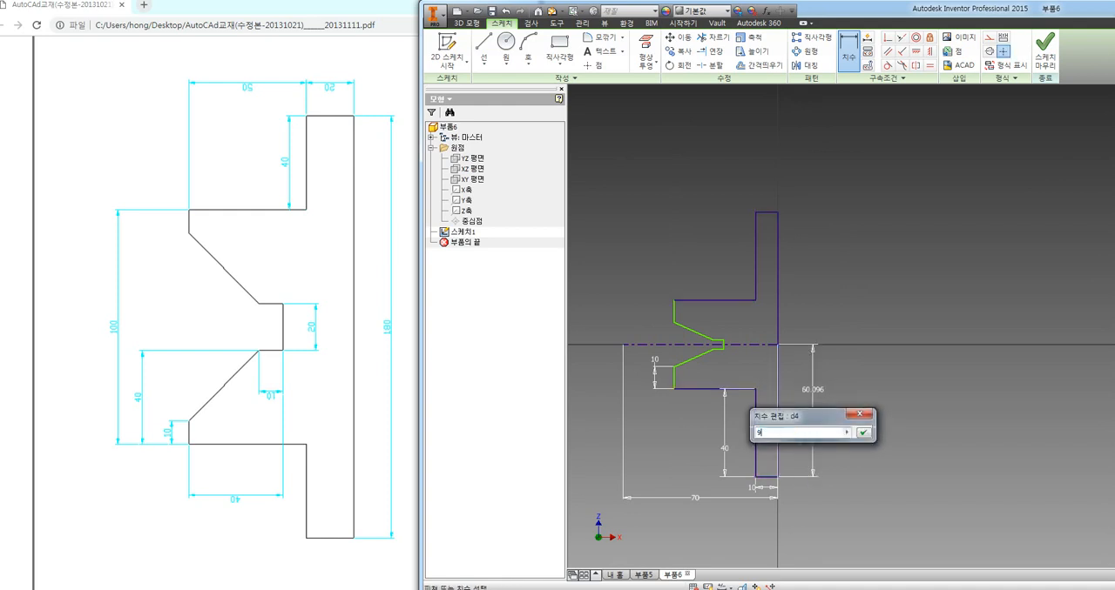
{"action": "type", "text": "0"}
{"action": "key", "text": "Return"}
Dimension the notch's inner vertical edge from the centerline down to its lower corner as 10 mm
{"action": "left_click", "coordinate": [724, 374]}
{"action": "left_click", "coordinate": [744, 375]}
{"action": "type", "text": "10"}
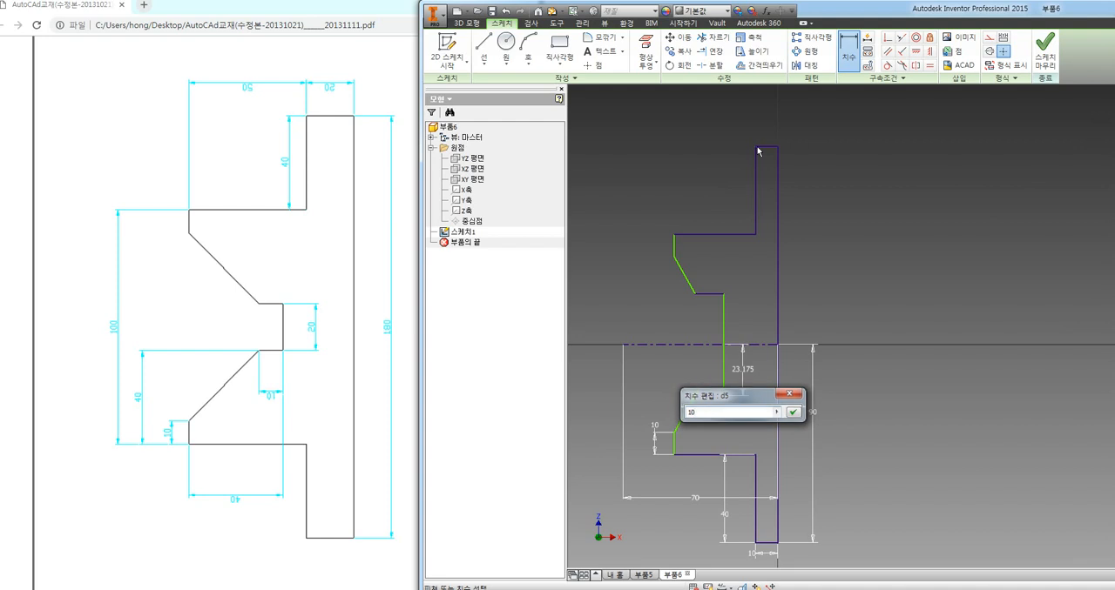
{"action": "key", "text": "Return"}
Dimension the short horizontal edge at the bottom of the notch as 10 mm
{"action": "left_click", "coordinate": [717, 368]}
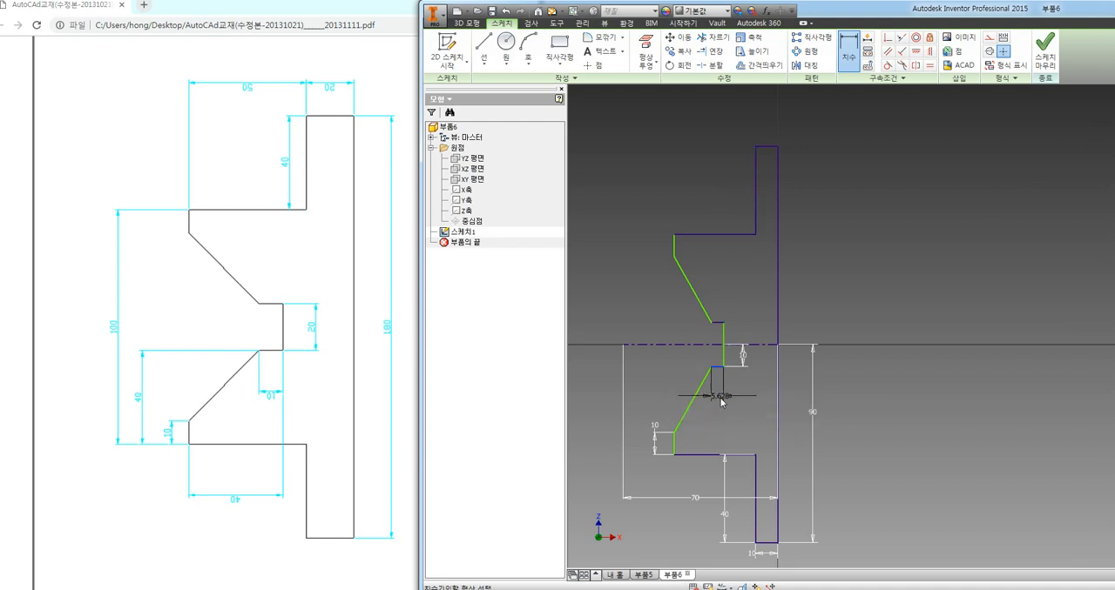
{"action": "left_click", "coordinate": [722, 400]}
{"action": "type", "text": "10"}
{"action": "key", "text": "Return"}
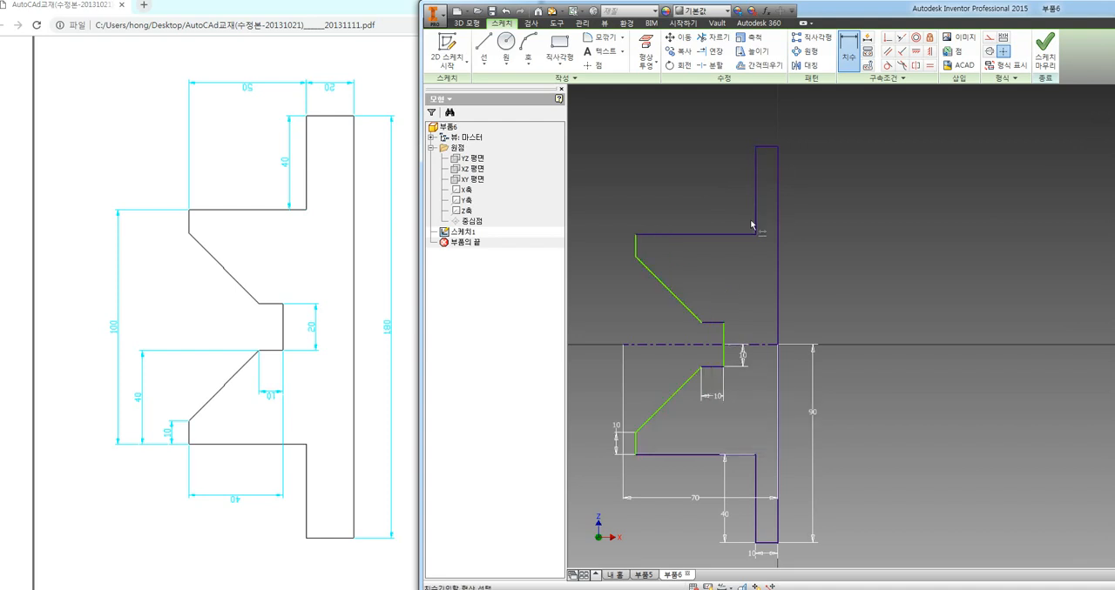
{"action": "left_click", "coordinate": [667, 401]}
{"action": "left_click", "coordinate": [666, 340]}
{"action": "left_click", "coordinate": [662, 110]}
{"action": "left_click", "coordinate": [662, 405]}
{"action": "key", "text": "Escape"}
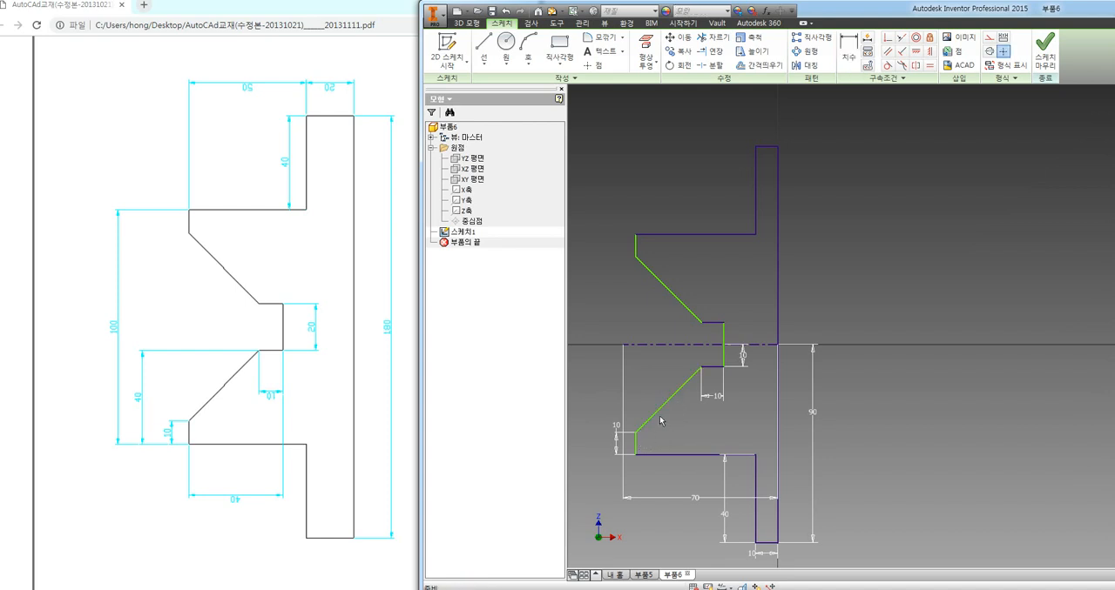
Dimension the upper horizontal edge of the profile as 50 mm, placing the value above it
{"action": "left_click", "coordinate": [848, 48]}
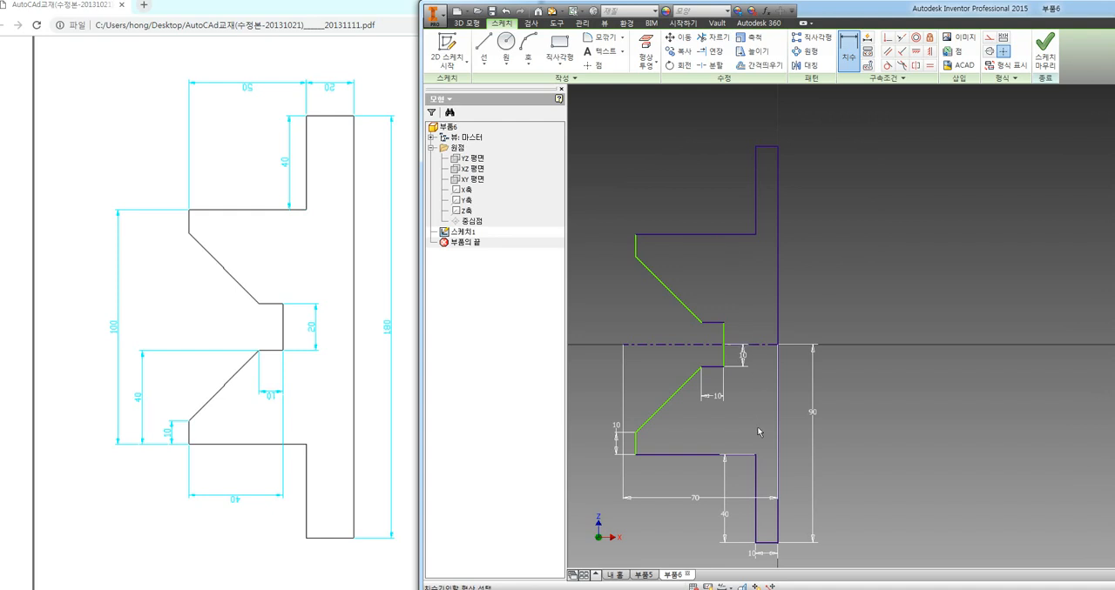
{"action": "left_click", "coordinate": [671, 235]}
{"action": "left_click", "coordinate": [700, 207]}
{"action": "type", "text": "50"}
{"action": "key", "text": "Return"}
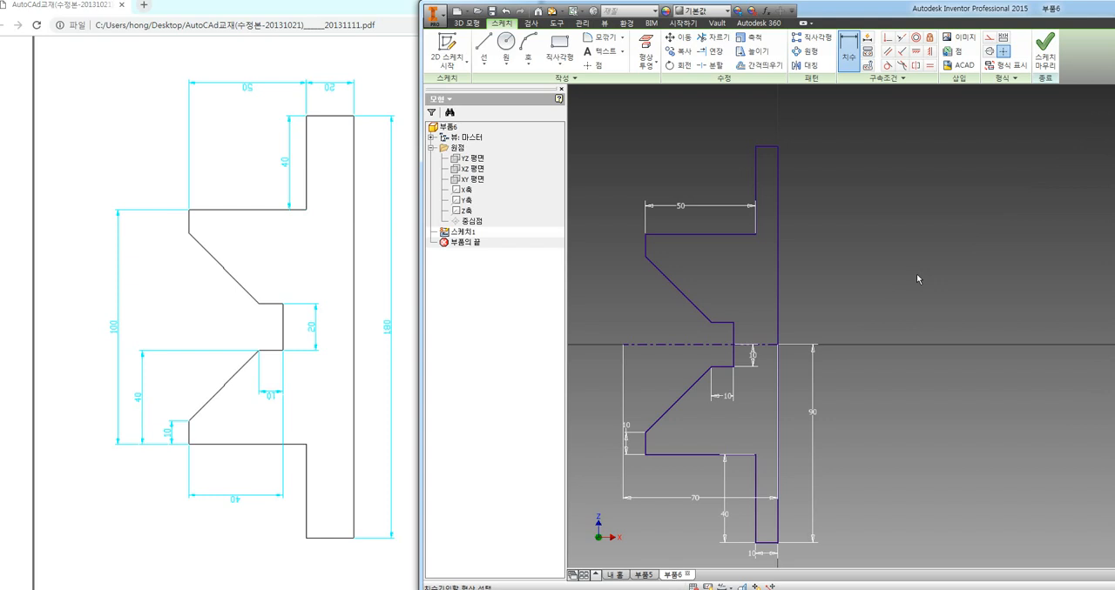
{"action": "key", "text": "Escape"}
Move the lower flange's width dimension further below the profile and set it to 20 mm
{"action": "middle_click_drag", "start_coordinate": [871, 355], "coordinate": [853, 233]}
{"action": "left_click", "coordinate": [733, 437]}
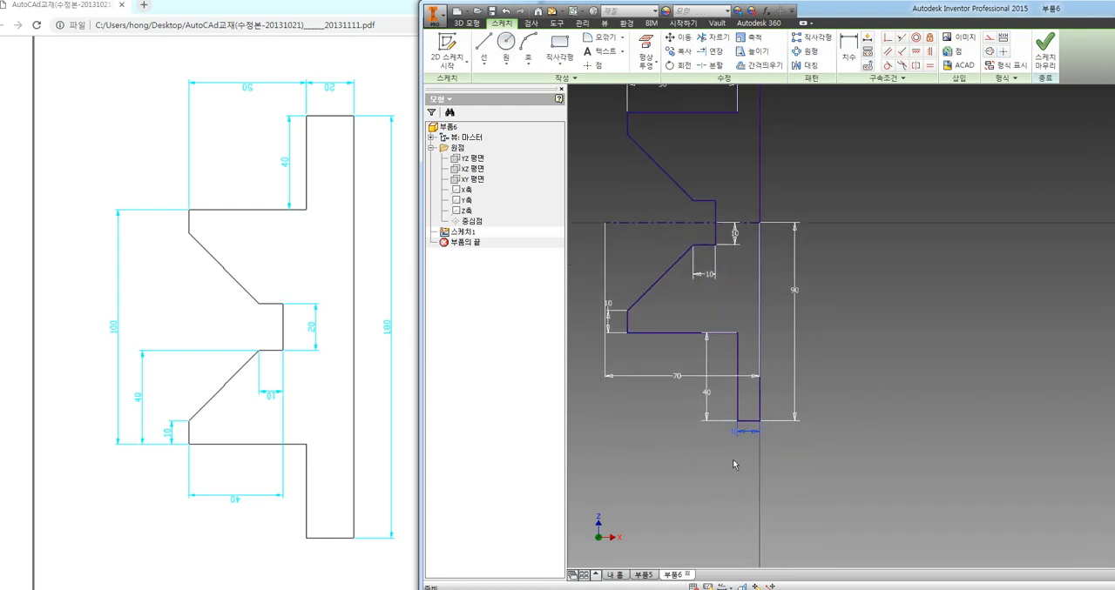
{"action": "left_click_drag", "start_coordinate": [742, 442], "coordinate": [746, 457]}
{"action": "left_click", "coordinate": [749, 455]}
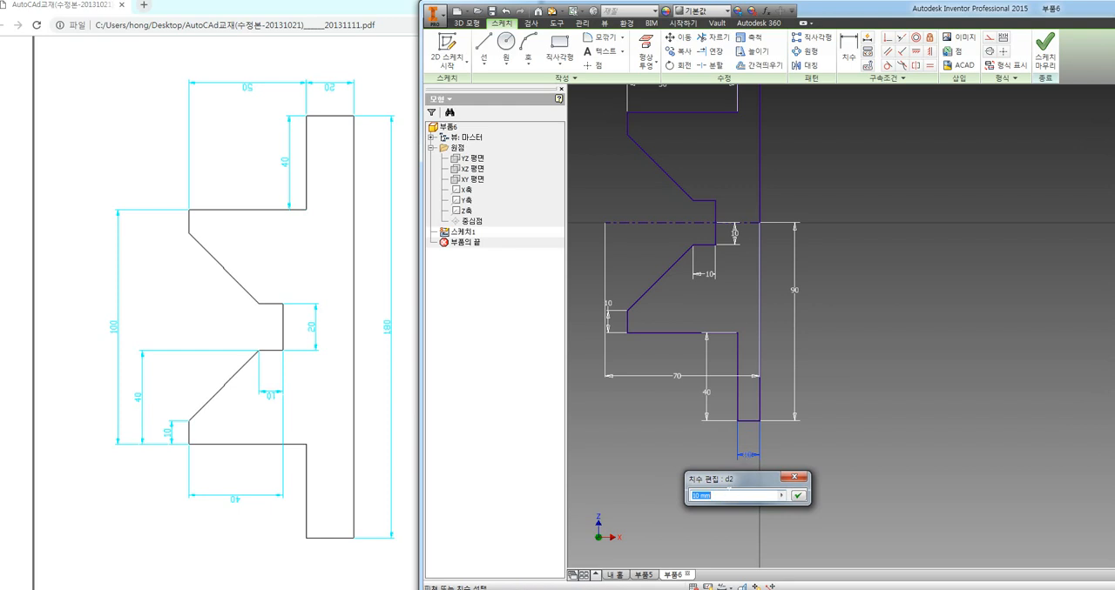
{"action": "type", "text": "20"}
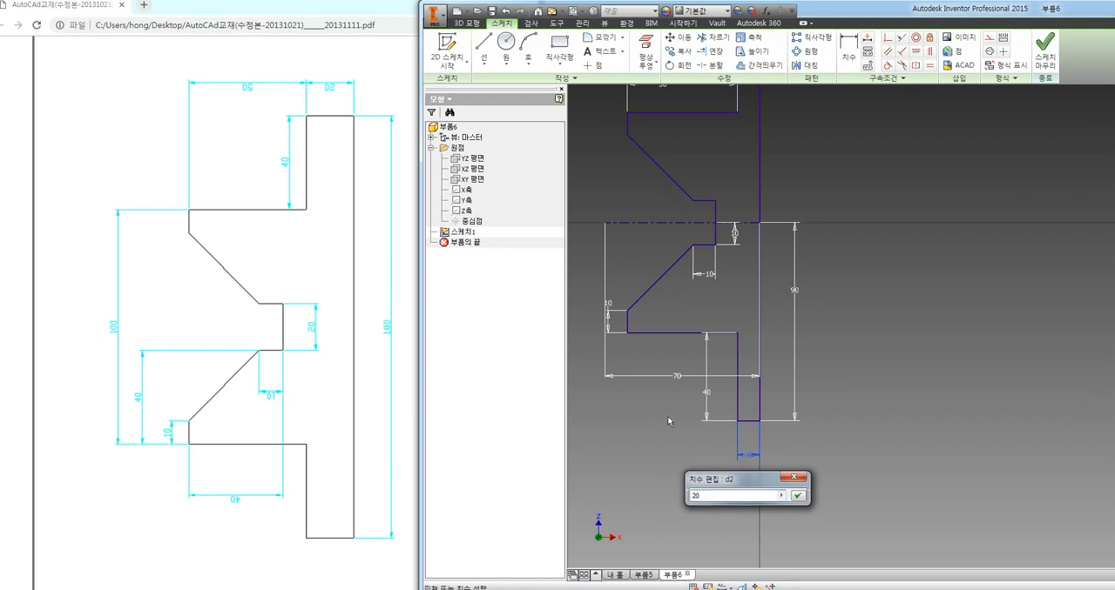
{"action": "key", "text": "Return"}
{"action": "scroll", "coordinate": [879, 430], "scroll_direction": "down", "scroll_amount": 5}
{"action": "scroll", "coordinate": [847, 359], "scroll_direction": "up", "scroll_amount": 4}
{"action": "mouse_move", "coordinate": [858, 315]}
{"action": "middle_mouse_down"}
{"action": "mouse_move", "coordinate": [929, 367]}
{"action": "mouse_move", "coordinate": [929, 378]}
{"action": "mouse_move", "coordinate": [876, 388]}
{"action": "middle_mouse_up"}
{"action": "scroll", "coordinate": [929, 378], "scroll_direction": "up", "scroll_amount": 3}
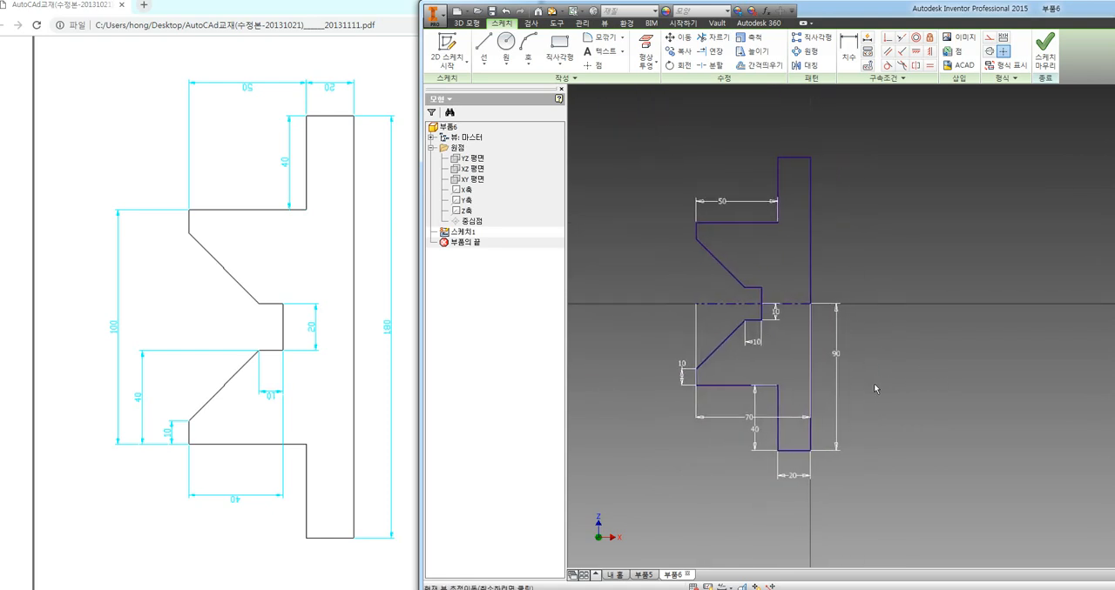